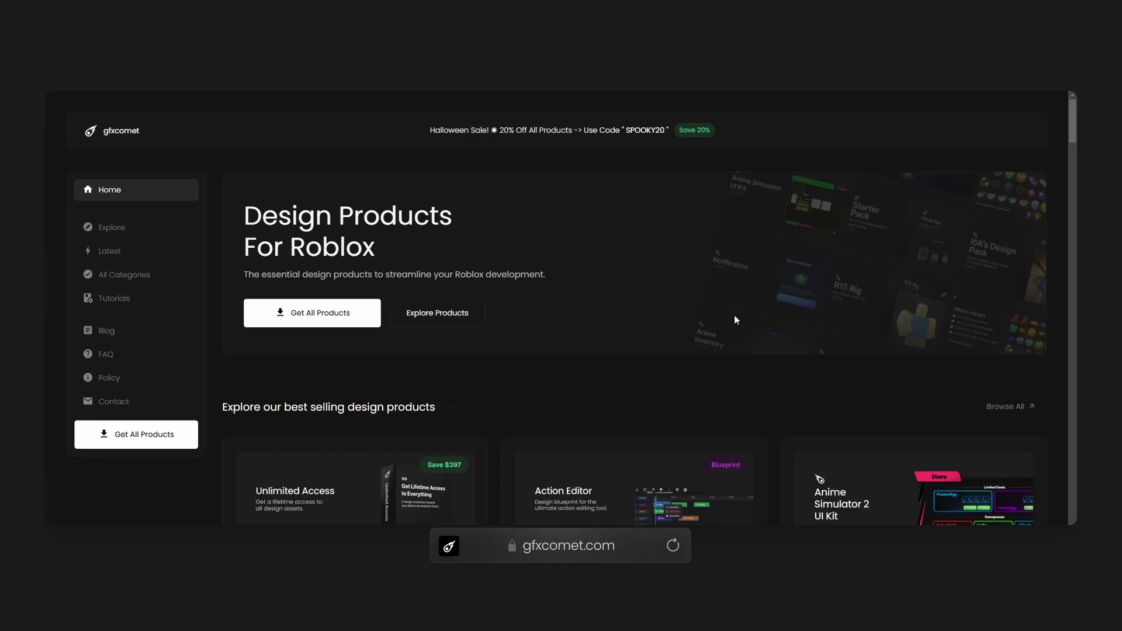
Browse the tutorials and latest design products on gfxcomet.com, including the free previews.
left_click(143, 301)
scroll(420, 292, "down", 3)
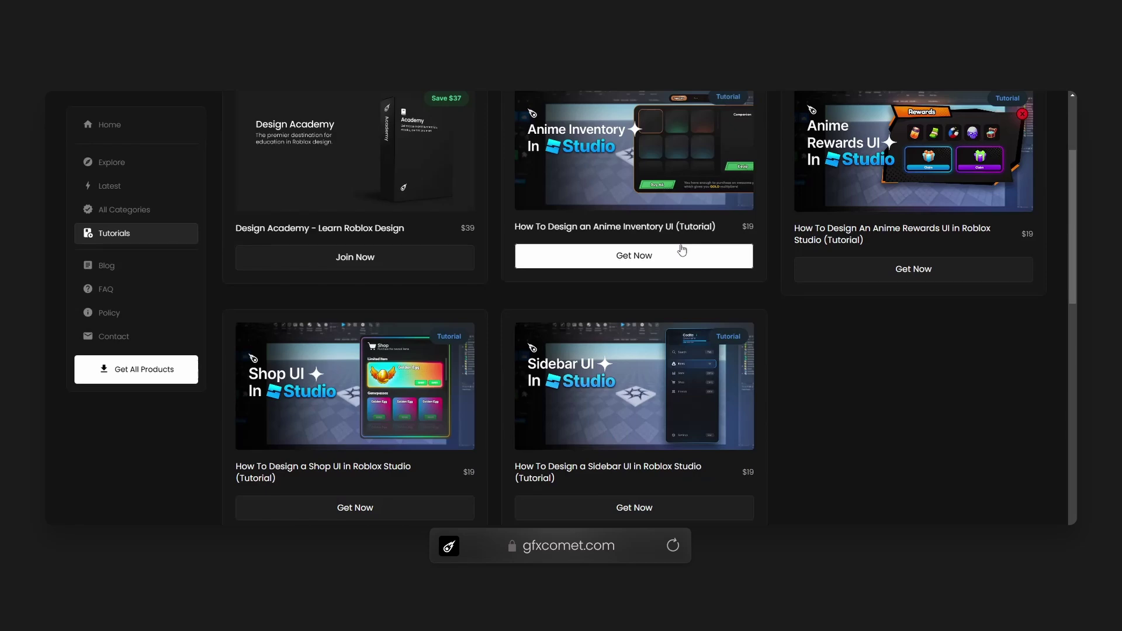
scroll(681, 250, "up", 3)
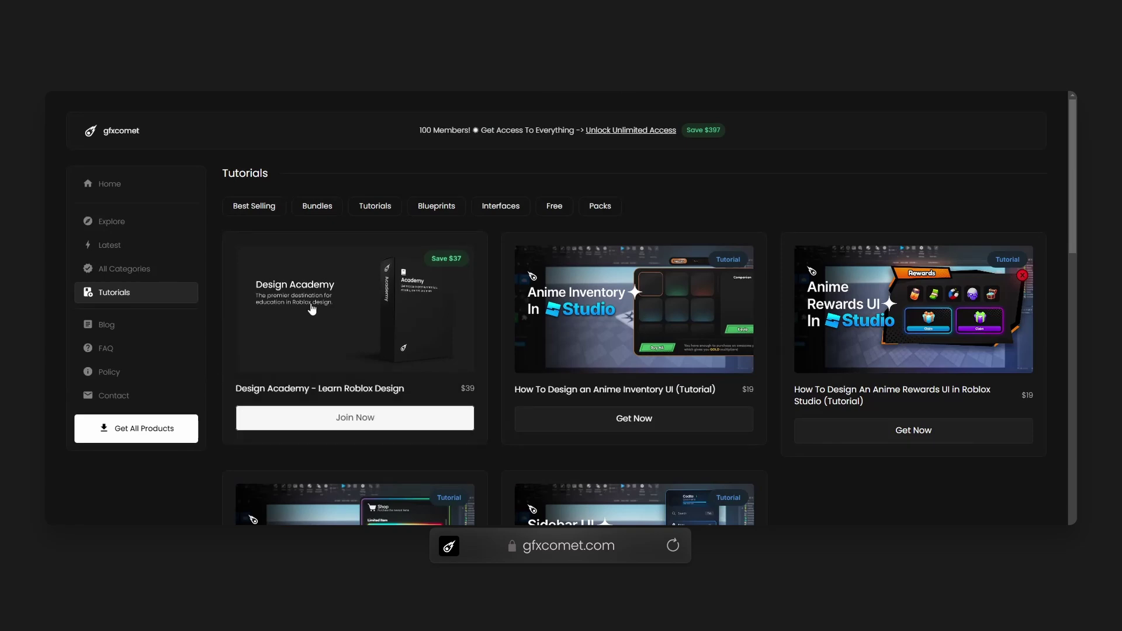
left_click(169, 227)
left_click(159, 251)
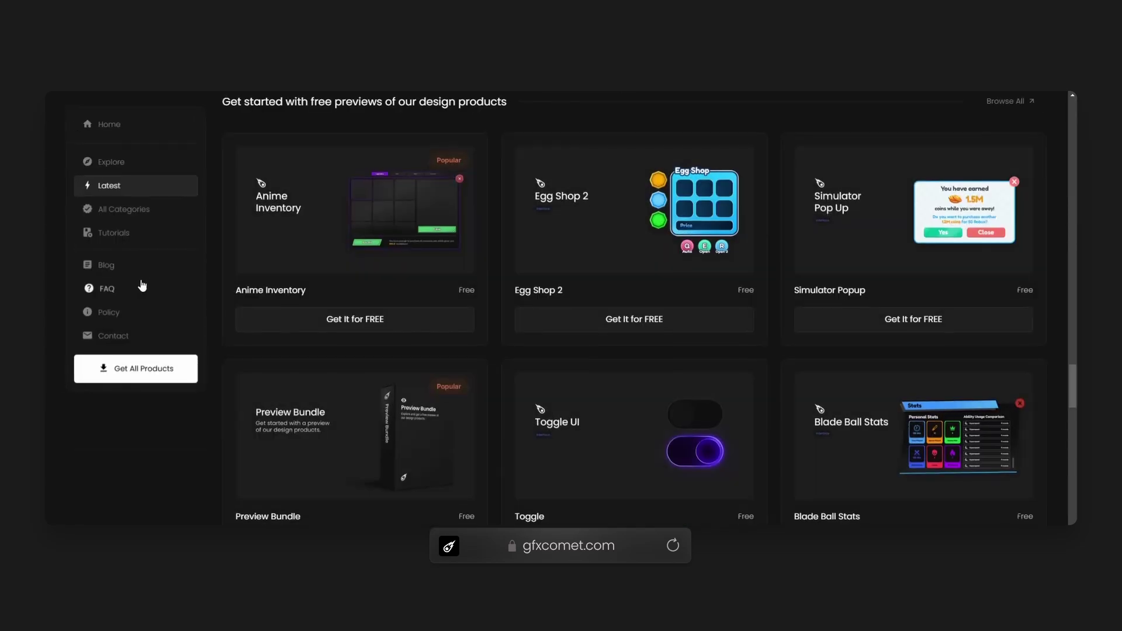
scroll(356, 346, "down", 15)
scroll(475, 397, "down", 4)
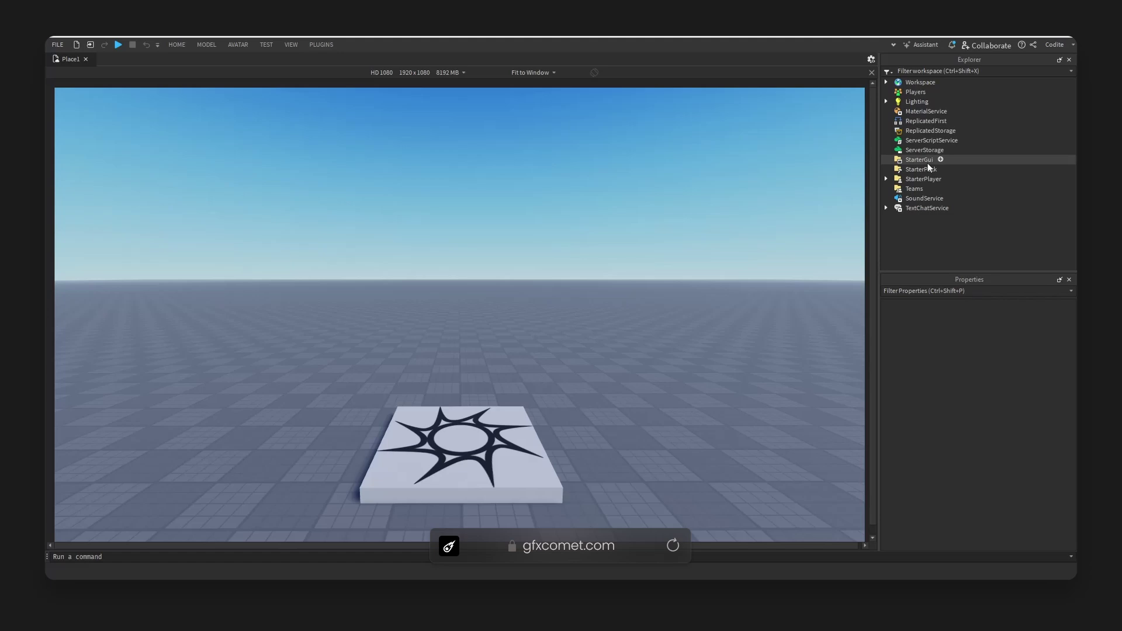
Switch to Roblox Studio and insert a ScreenGui into StarterGui.
left_click(941, 163)
left_click(940, 160)
type("scre")
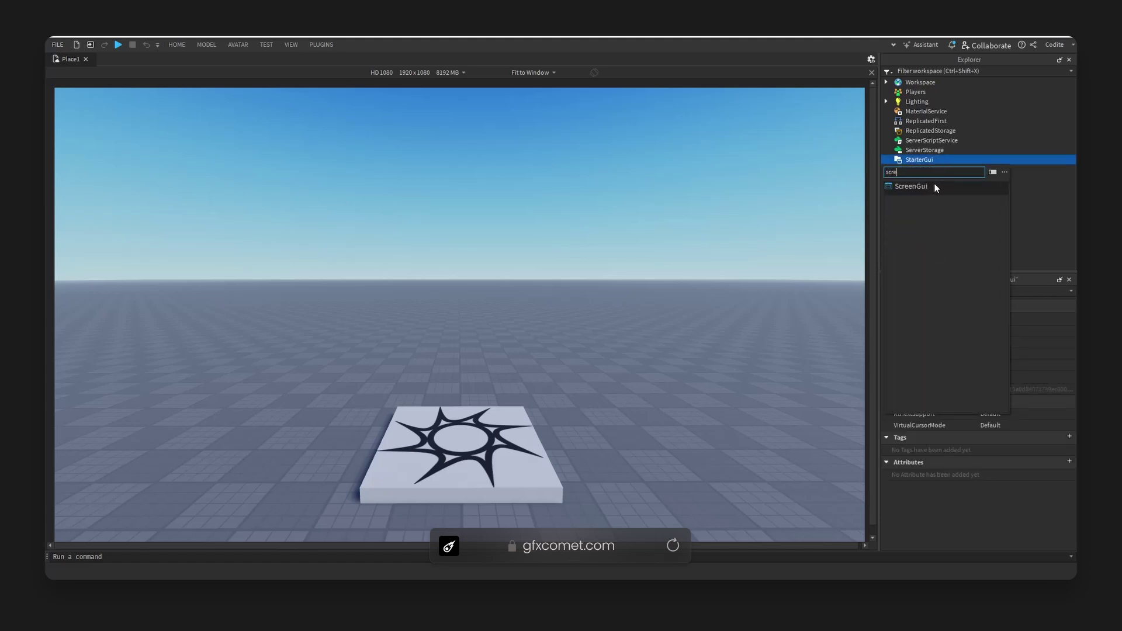
left_click(934, 184)
Insert a Frame into the ScreenGui and rename it Canvas.
left_click(932, 170)
left_click(951, 170)
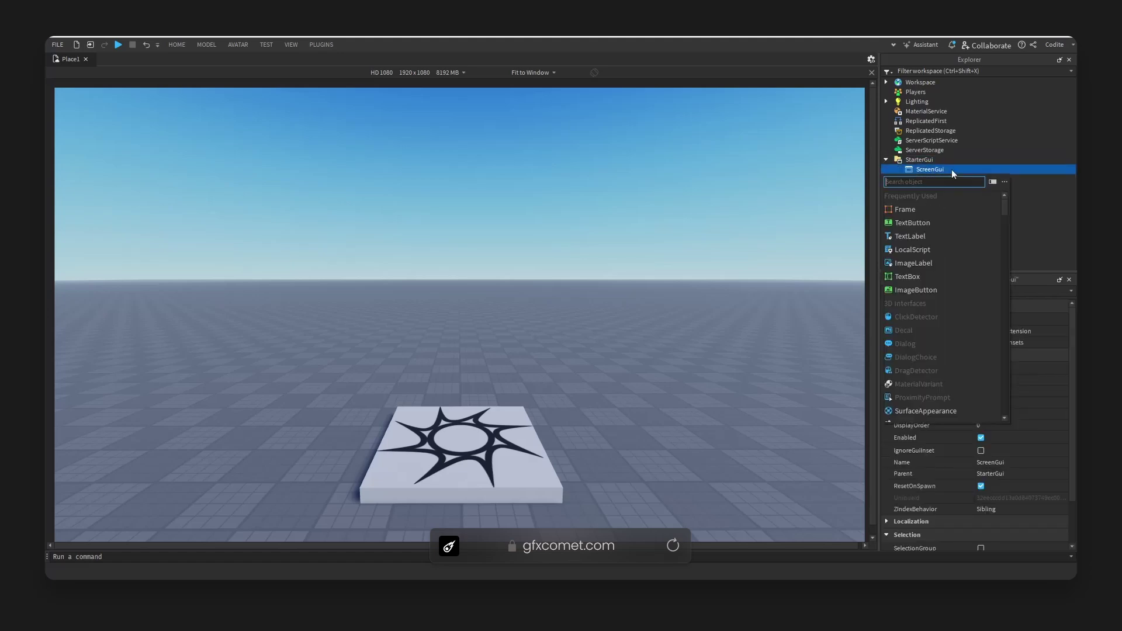
type("frame")
left_click(941, 195)
key("F2")
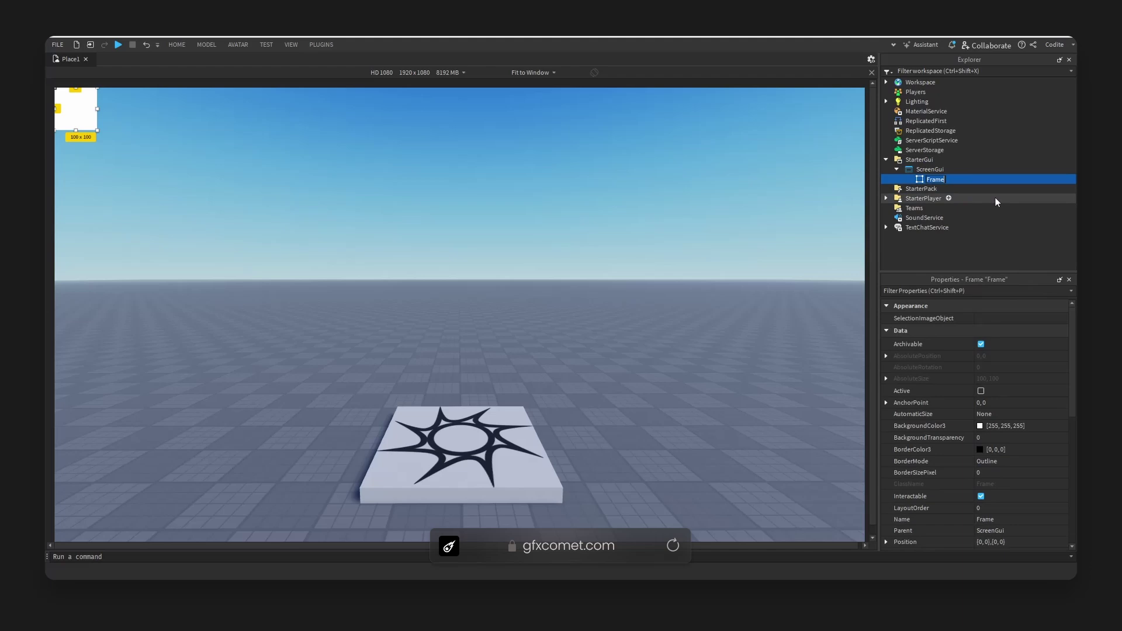
type("Canvas")
key("Return")
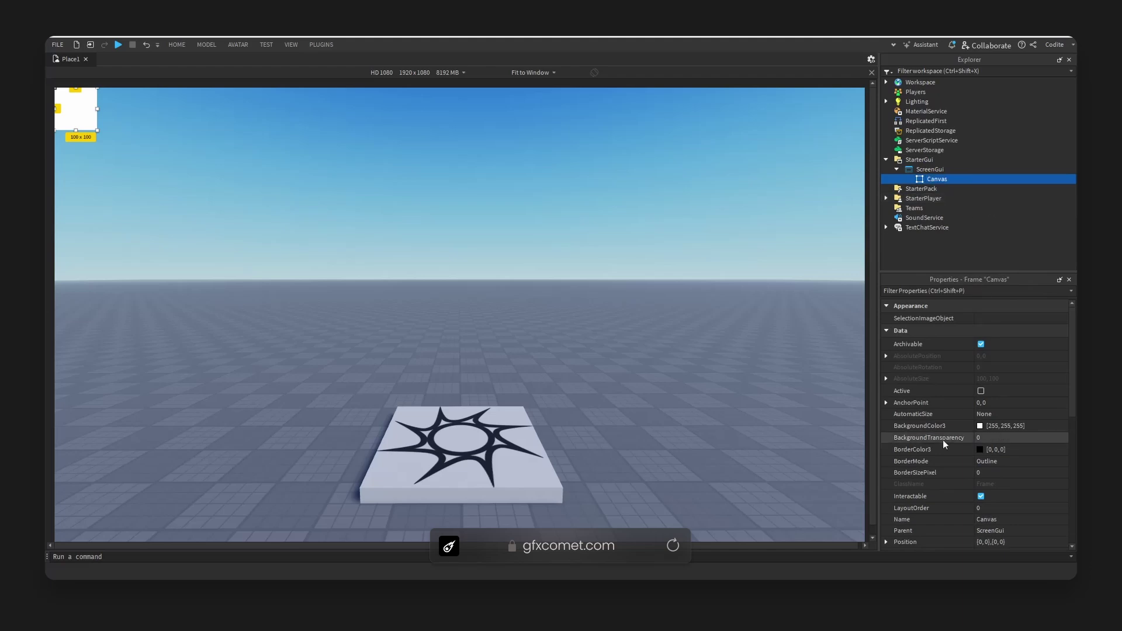
Set the Canvas frame's AnchorPoint to 0.5 for both X and Y.
left_click(885, 402)
left_click(1013, 414)
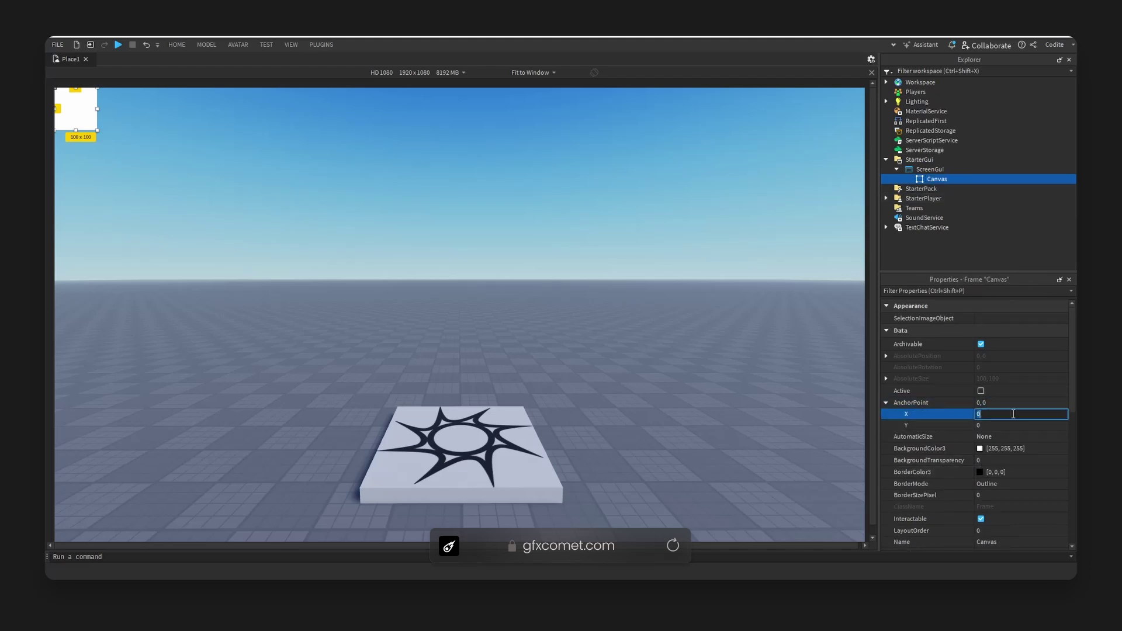
type("0.5")
key("Return")
left_click(1011, 421)
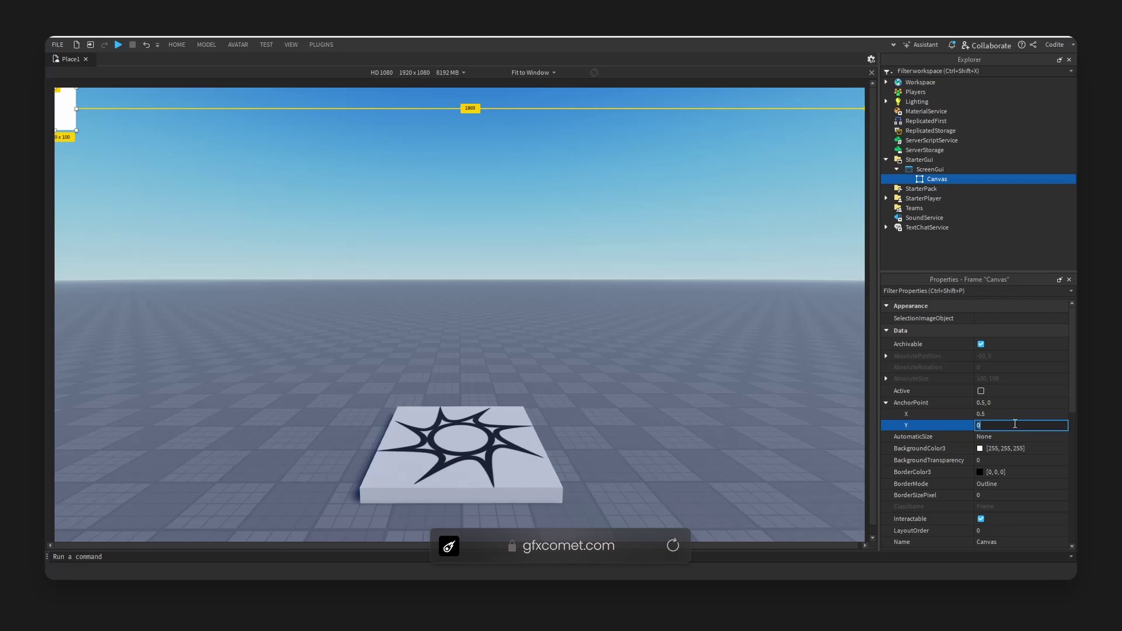
type("0.5")
key("Return")
Centre the Canvas frame on the screen by setting its Position scale to 0.5 for both X and Y.
scroll(931, 450, "down", 4)
left_click(885, 423)
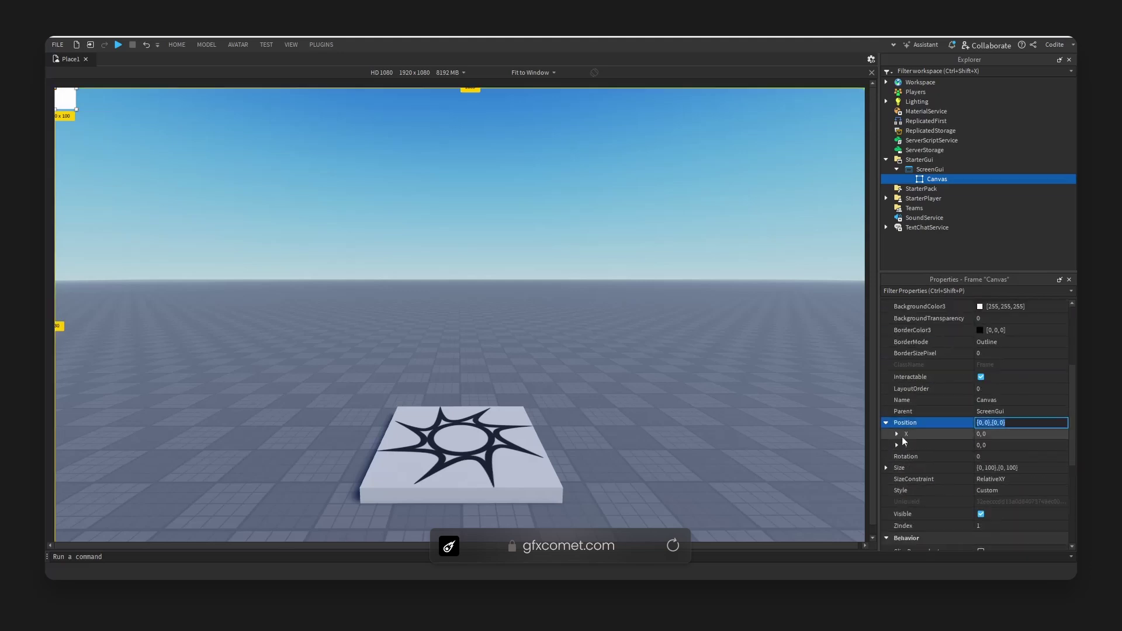
left_click(897, 433)
left_click(897, 467)
left_click(980, 446)
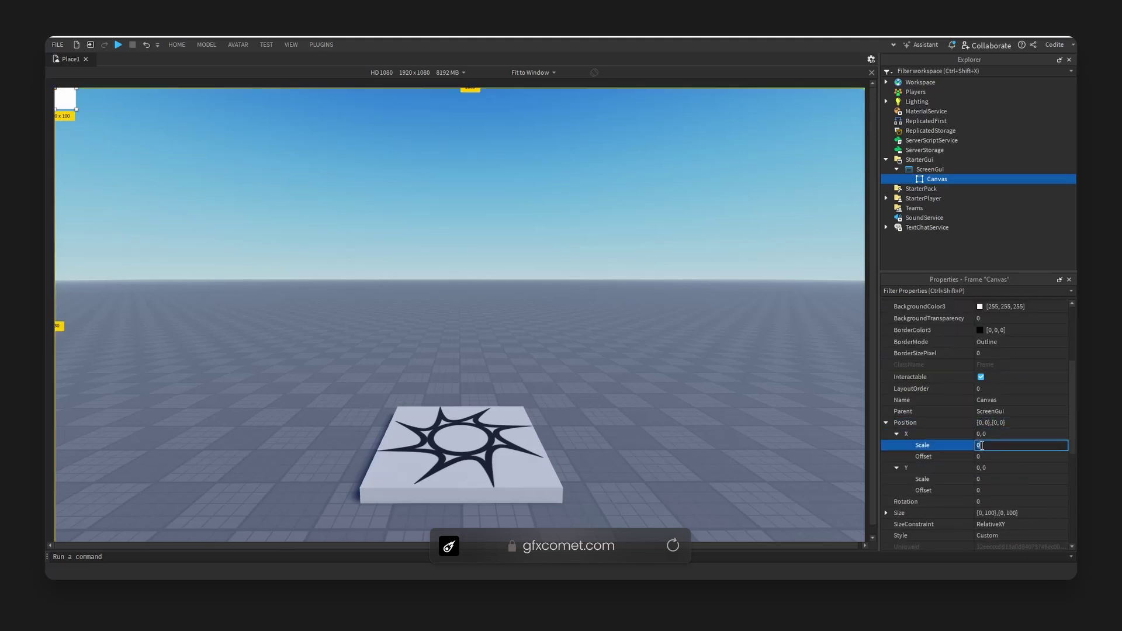
type("0.5")
key("Return")
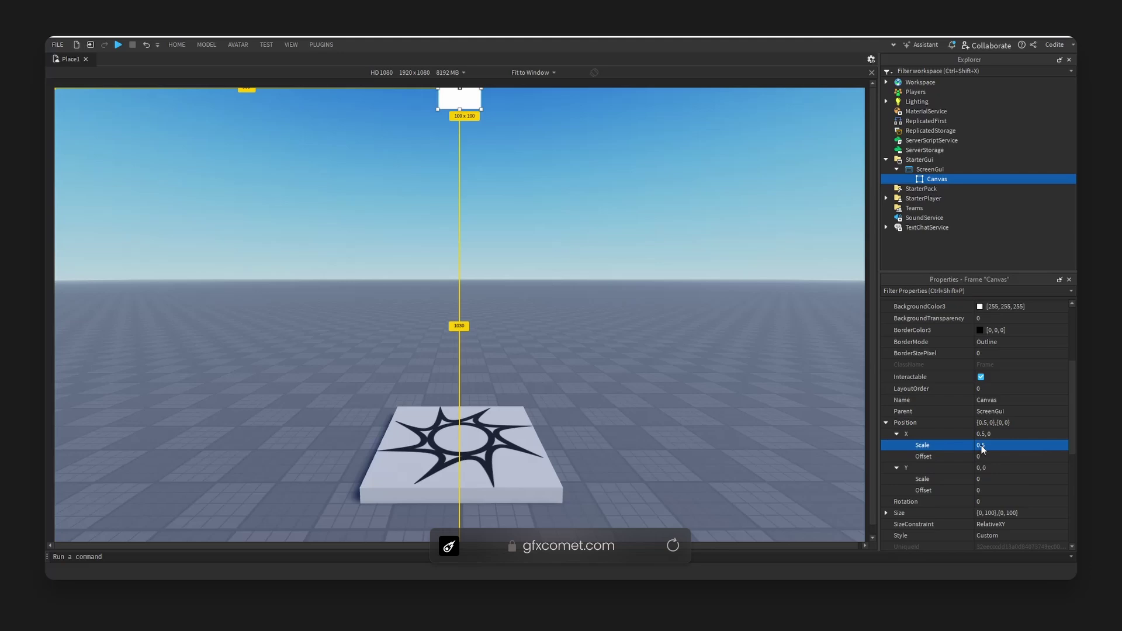
left_click(1015, 478)
type("0.5")
key("Return")
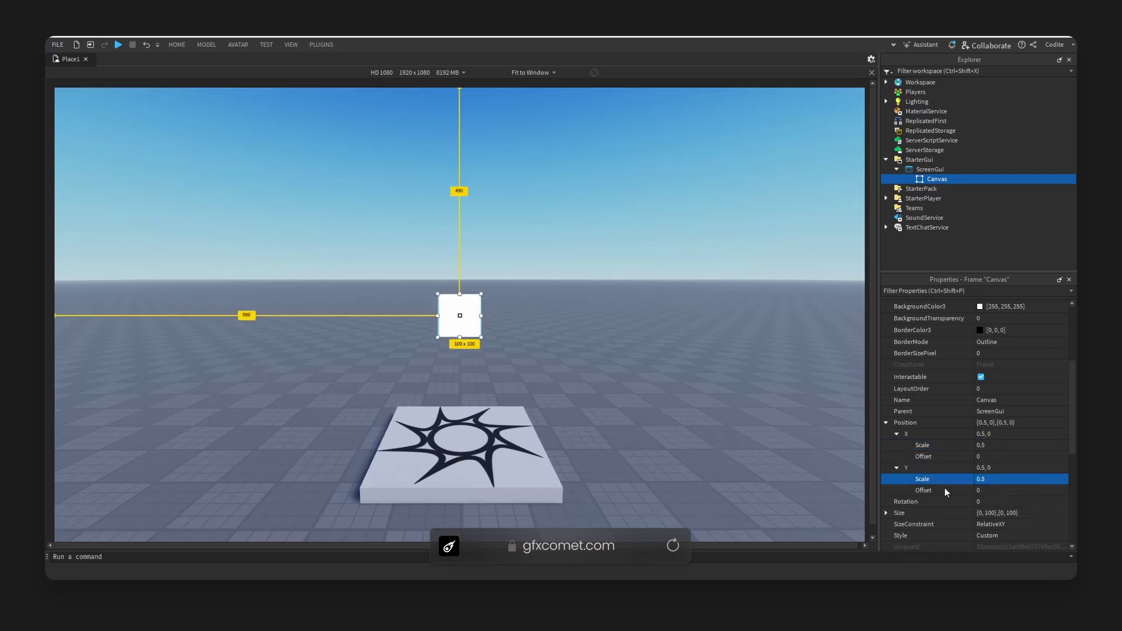
Set the Canvas frame's Size scale to 1 for both X and Y.
scroll(944, 487, "down", 1)
left_click(885, 477)
left_click(896, 488)
left_click(896, 522)
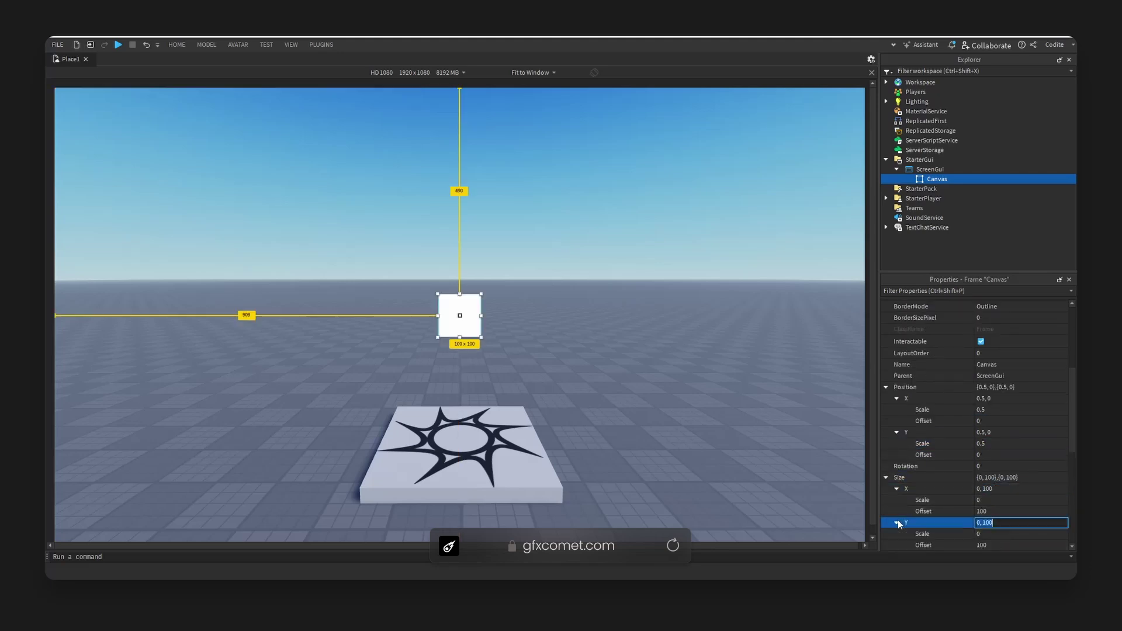
left_click(992, 500)
type("1")
scroll(1002, 517, "down", 2)
left_click(1005, 462)
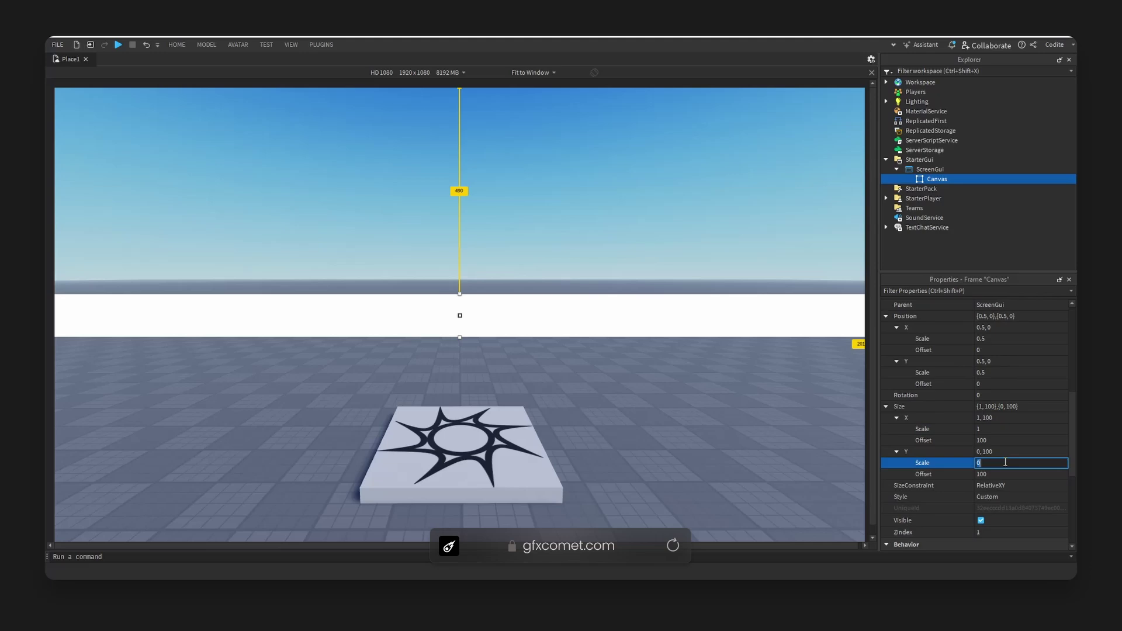
type("1")
Set the Canvas frame's Size offset to 0 for both X and Y.
left_click(1008, 440)
left_click(1012, 438)
type("0")
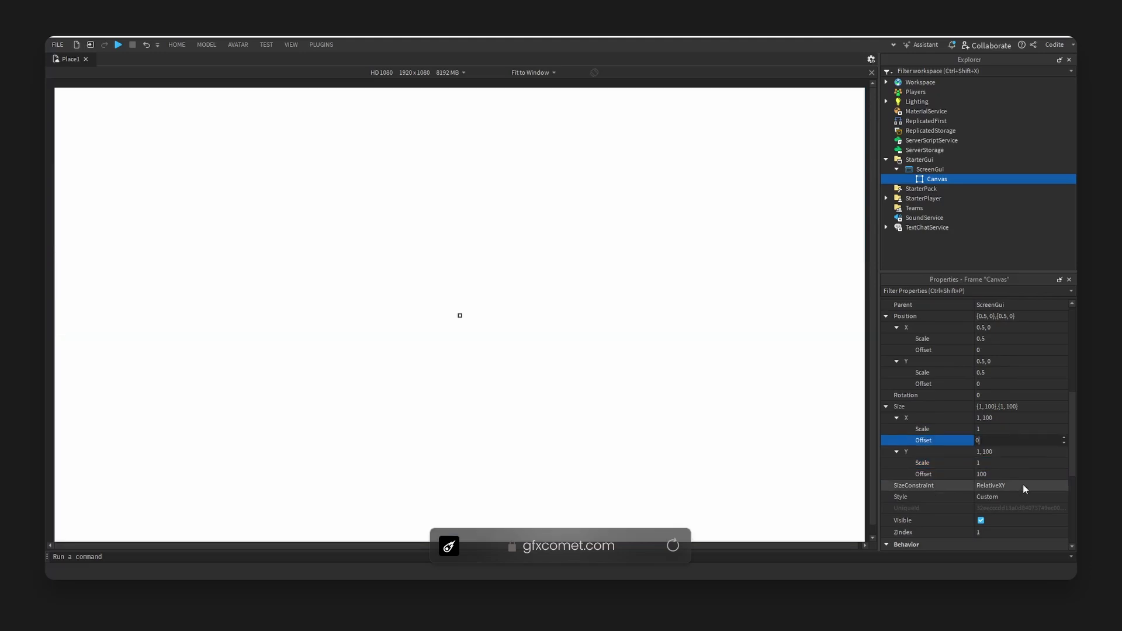
left_click(1028, 475)
type("0")
key("Return")
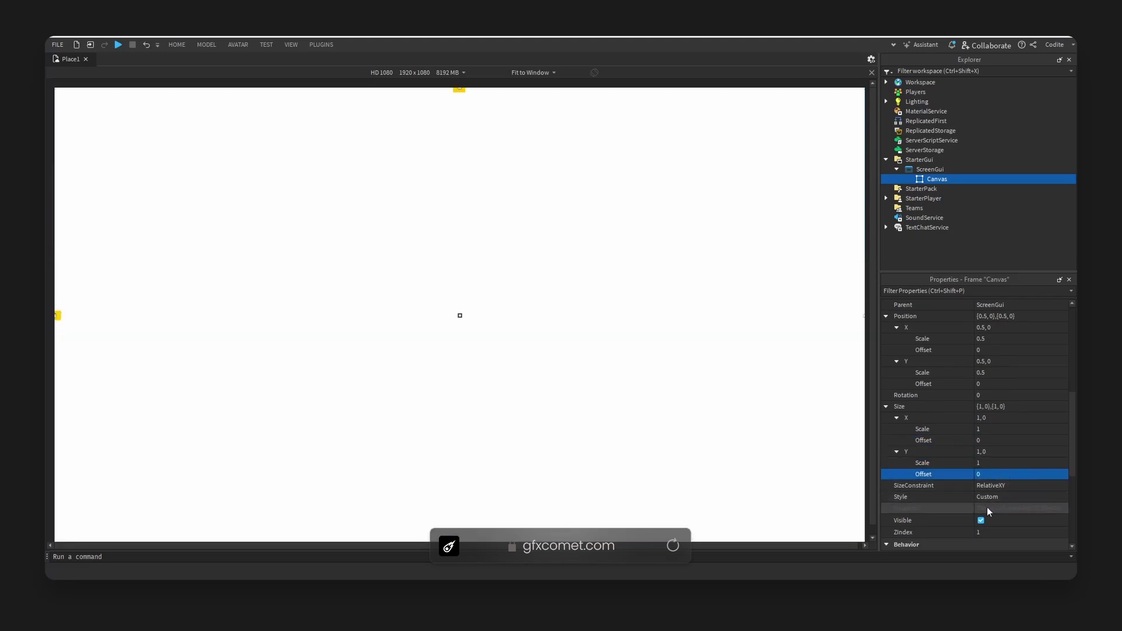
Change the Canvas frame's background colour to the dark grey #111111.
scroll(987, 507, "up", 5)
left_click(982, 448)
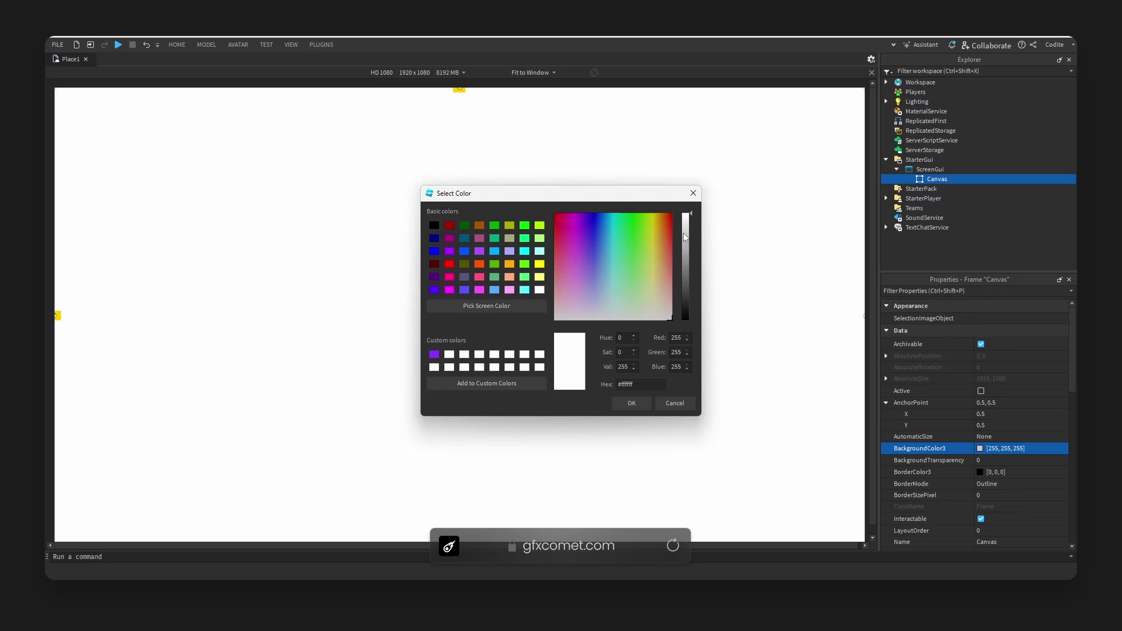
left_click_drag(685, 237, 693, 316)
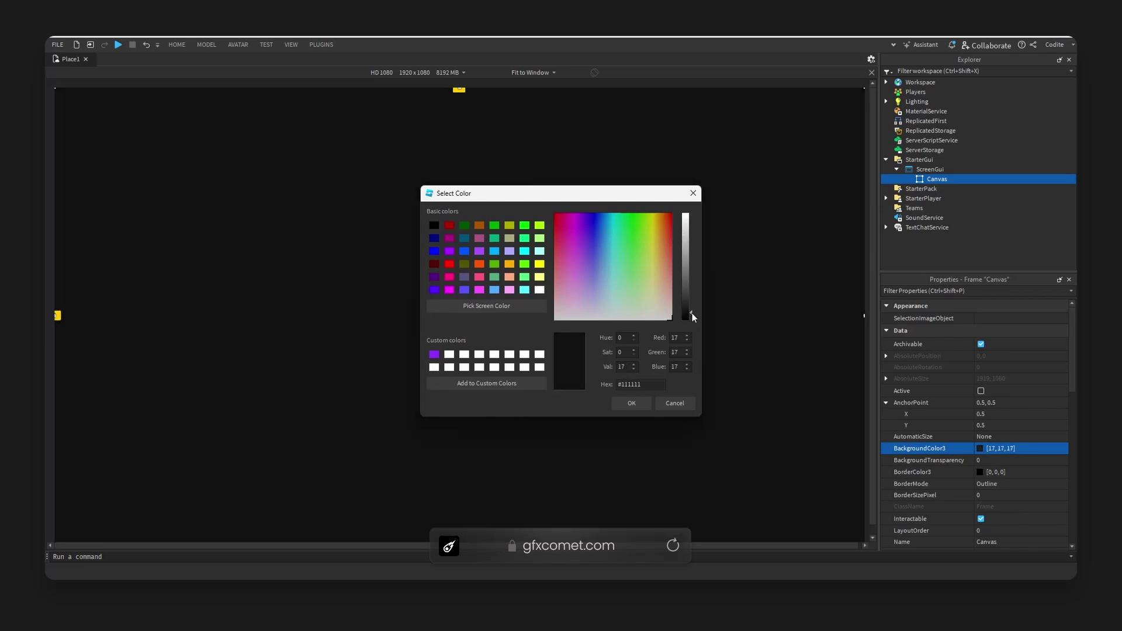
left_click(642, 408)
Insert a new Frame inside the Canvas frame.
left_click(934, 169)
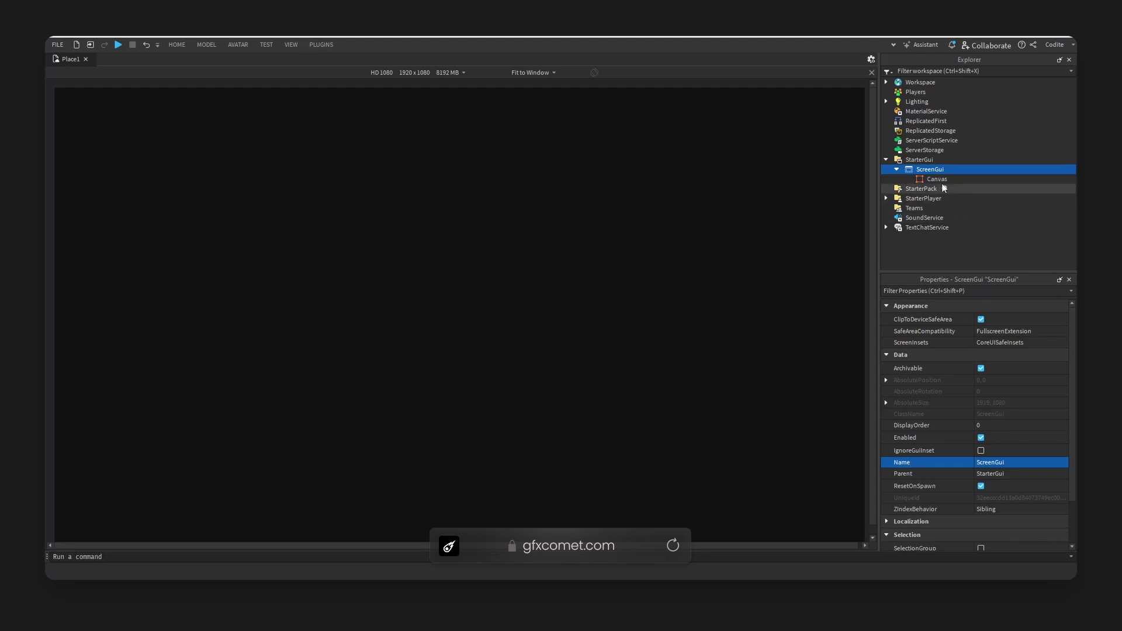
left_click(943, 180)
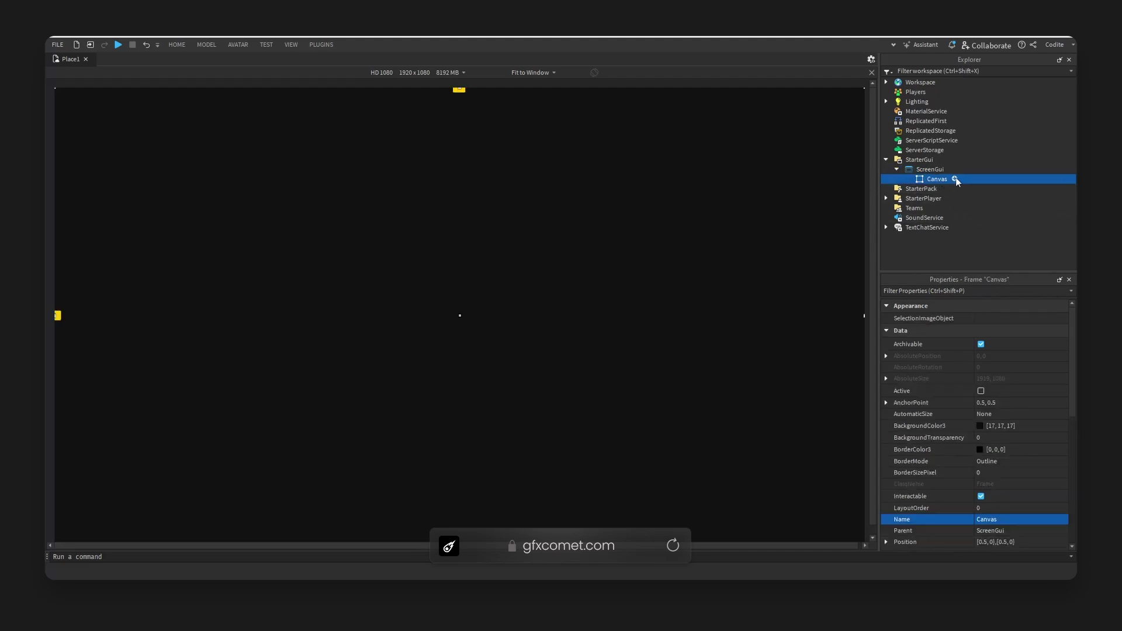
left_click(955, 179)
left_click(935, 211)
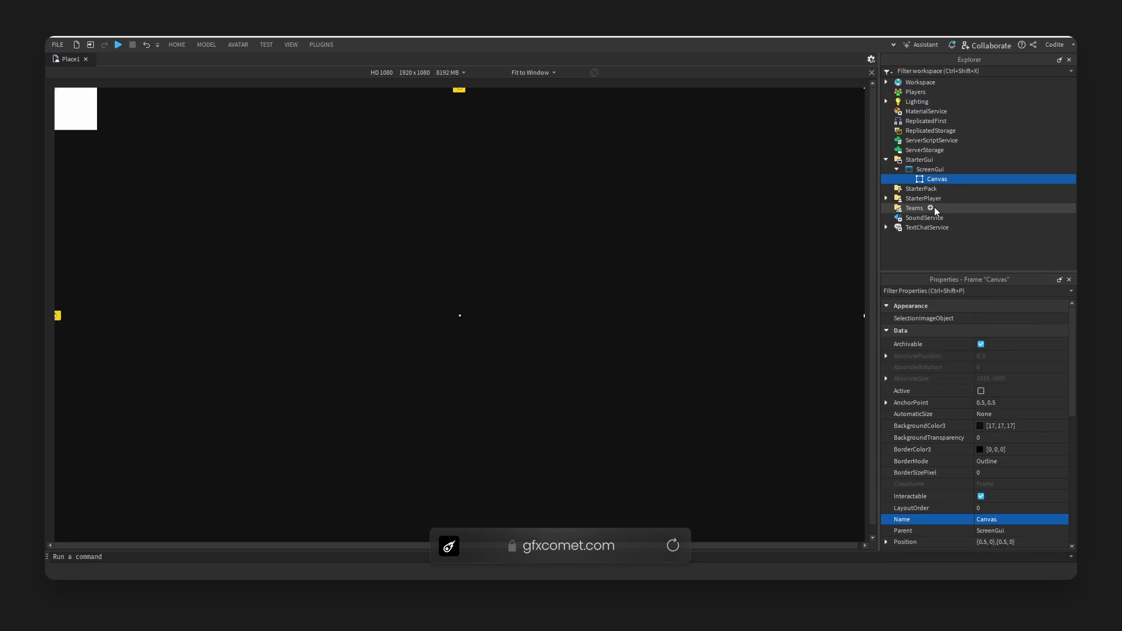
Set the new inner frame's AnchorPoint to 0.5 for both X and Y.
left_click(936, 190)
left_click(888, 402)
left_click(1000, 414)
type("0.5")
key("Return")
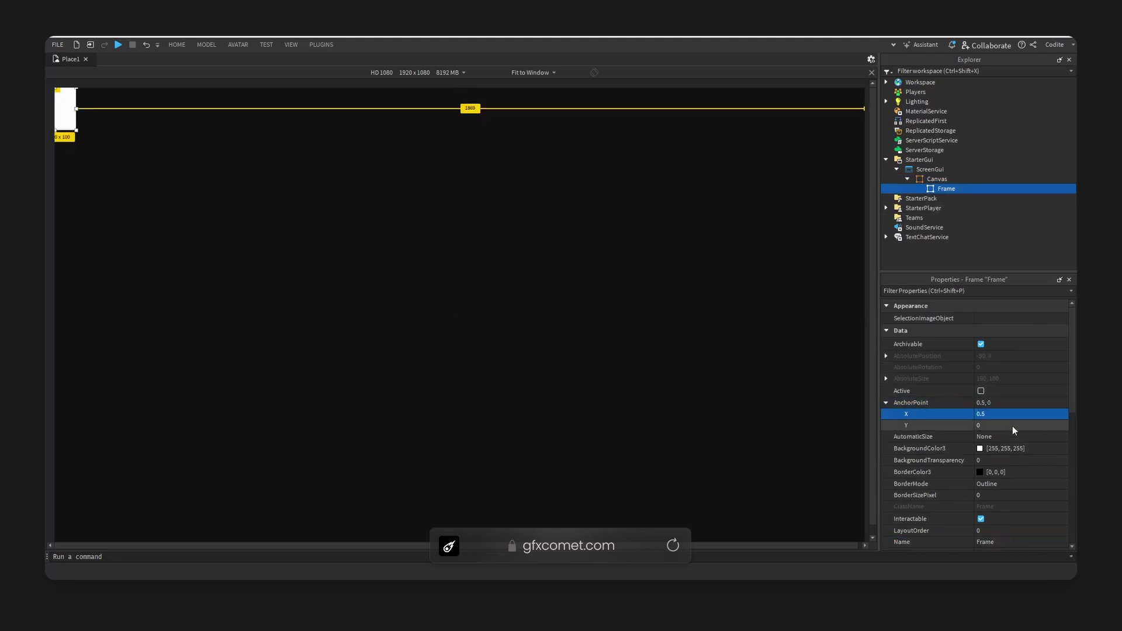
left_click(1013, 426)
type("0.5")
key("Return")
Centre the inner frame within Canvas by setting its Position scale to 0.5 for both X and Y.
scroll(992, 431, "down", 6)
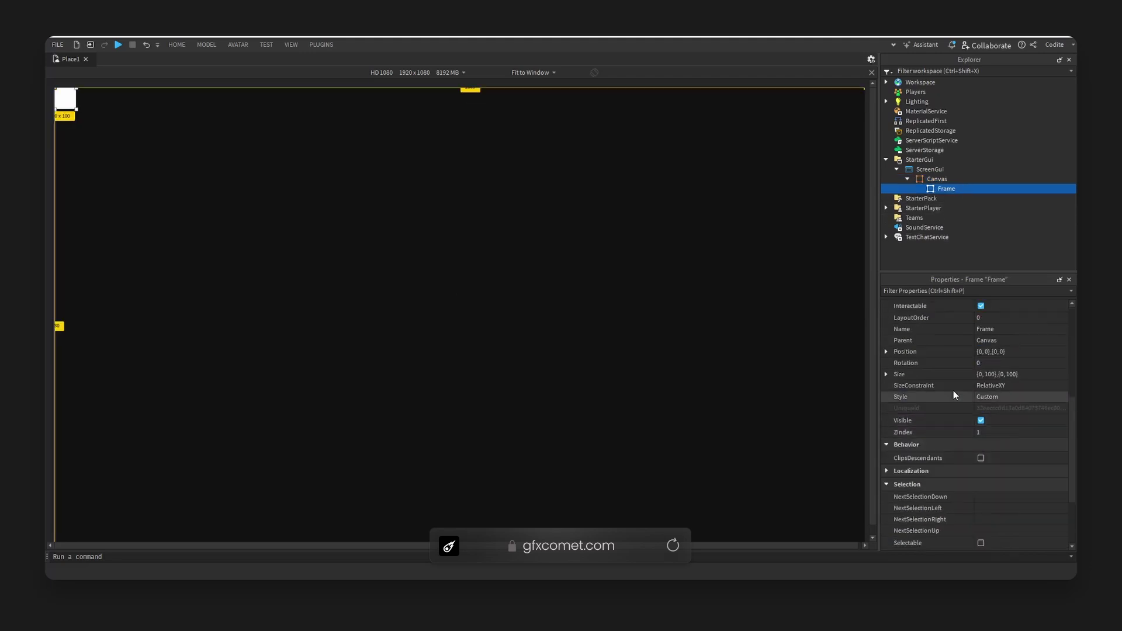
left_click(886, 351)
left_click(896, 363)
left_click(897, 397)
left_click(1014, 375)
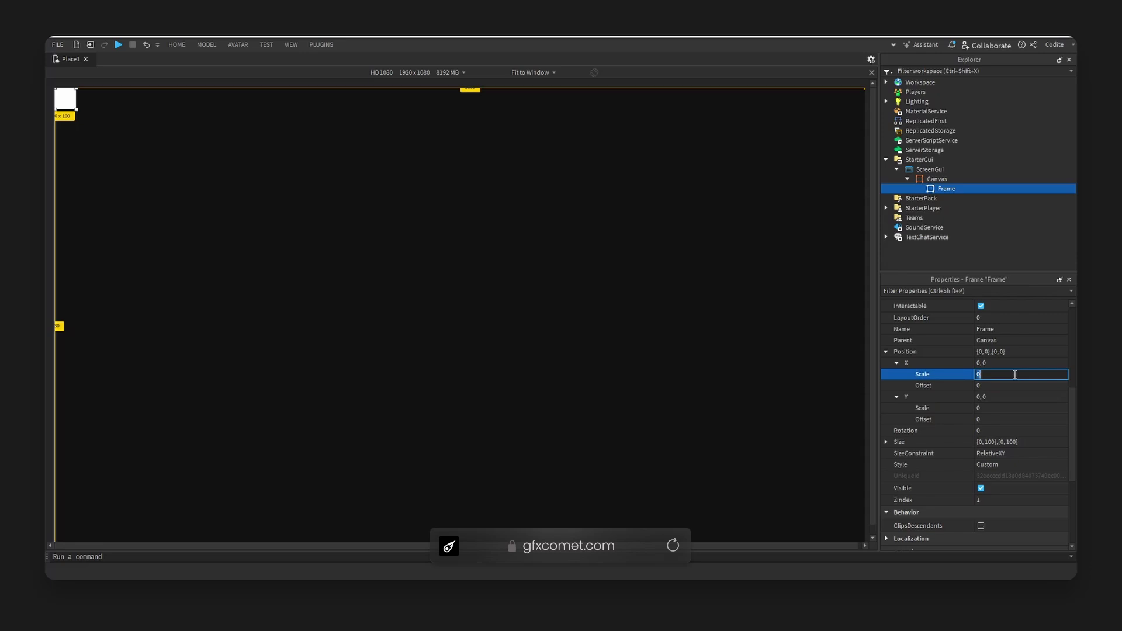
type("0.5")
key("Return")
left_click(1019, 408)
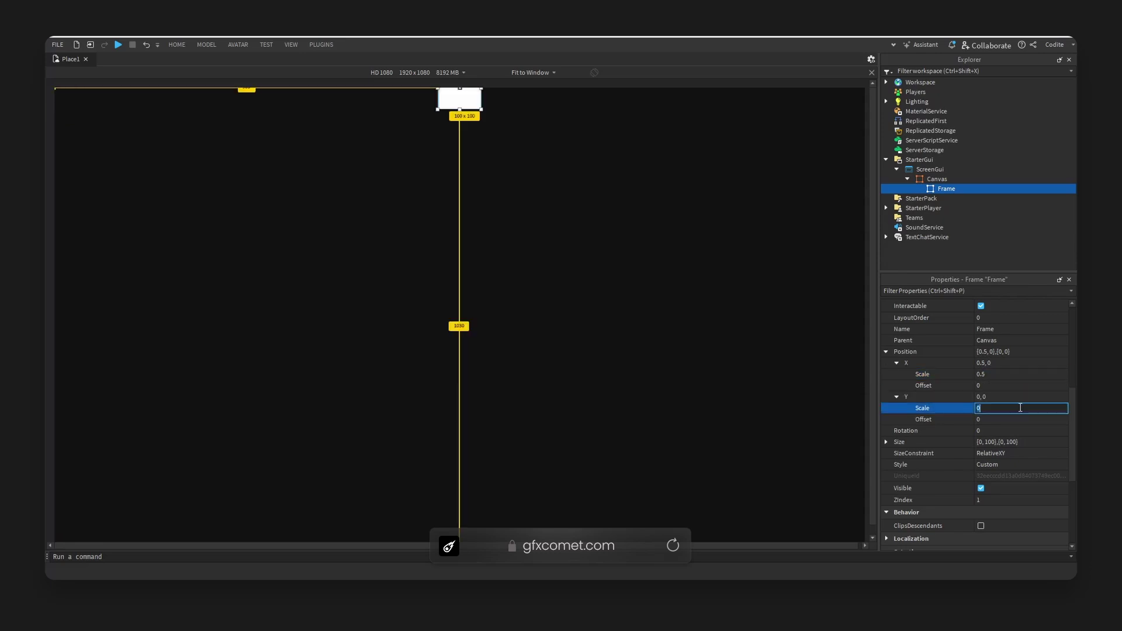
key("Return")
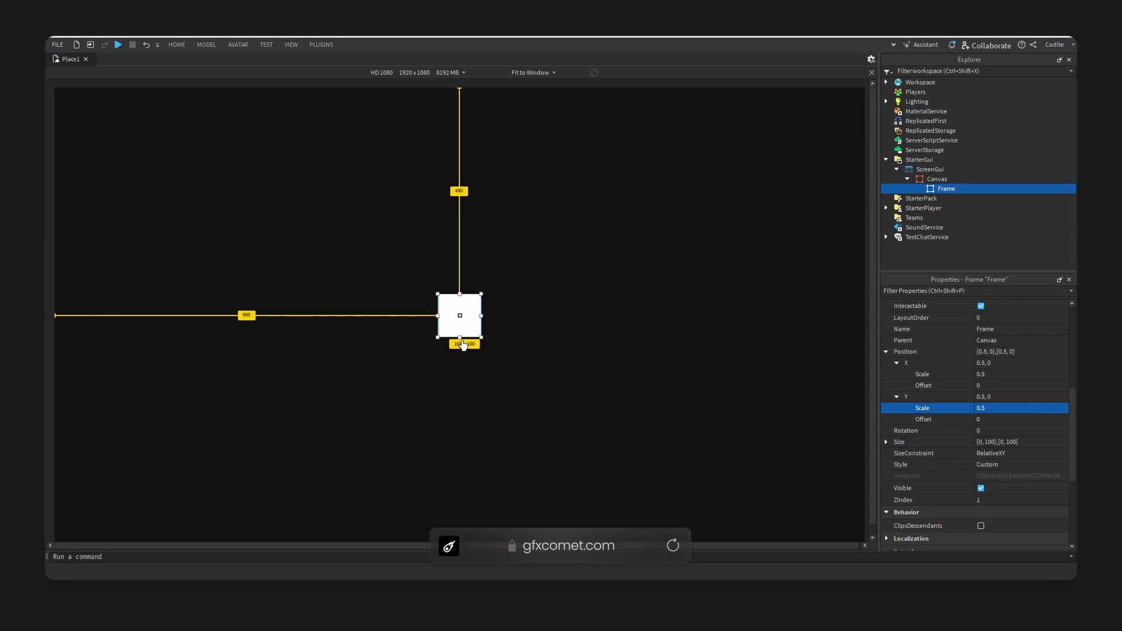
Enlarge the inner frame to a portrait rectangle of about 604 x 706 and move it back to the centre of the canvas.
left_click_drag(437, 337, 272, 516)
left_click_drag(438, 399, 492, 308)
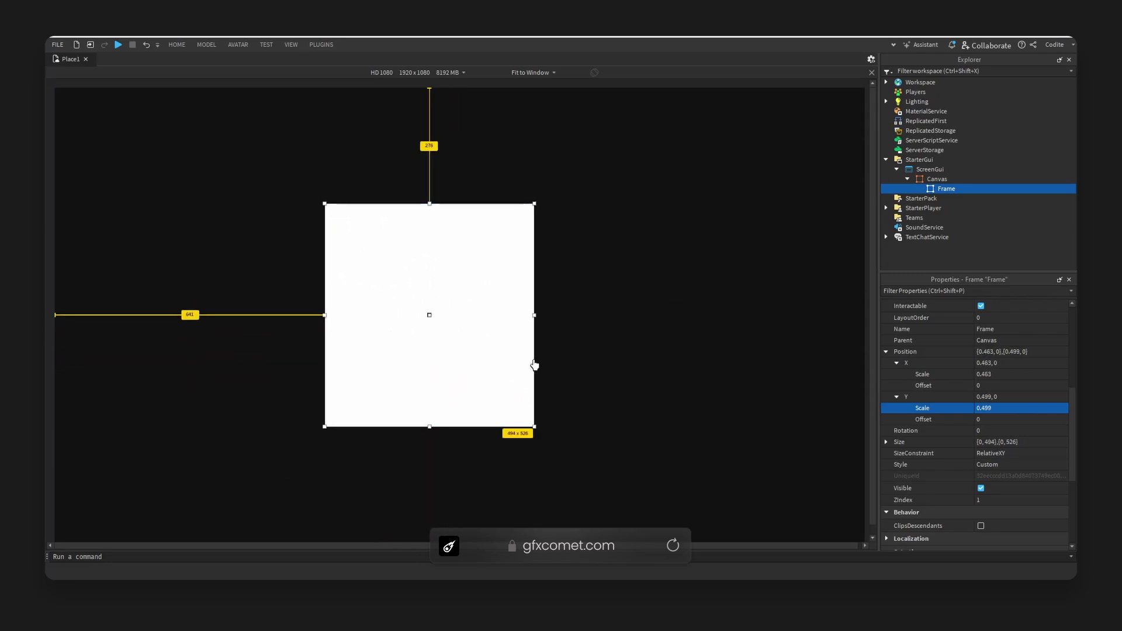
left_click_drag(535, 431, 581, 503)
left_click_drag(517, 457, 524, 414)
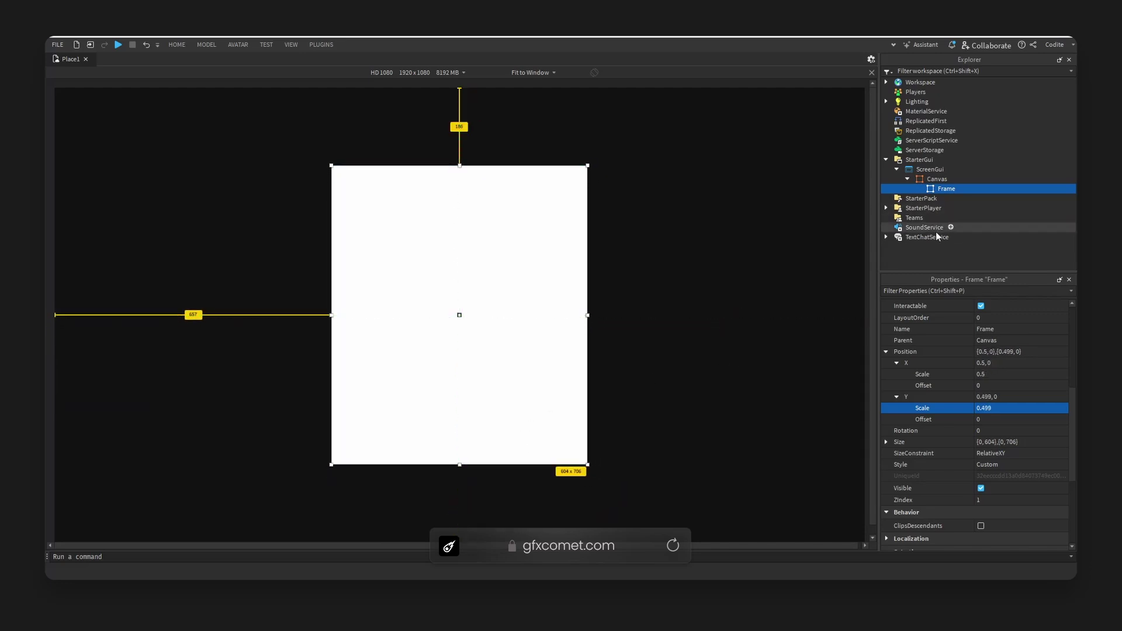
Rename the inner frame as Main.
double_click(946, 189)
type("Main")
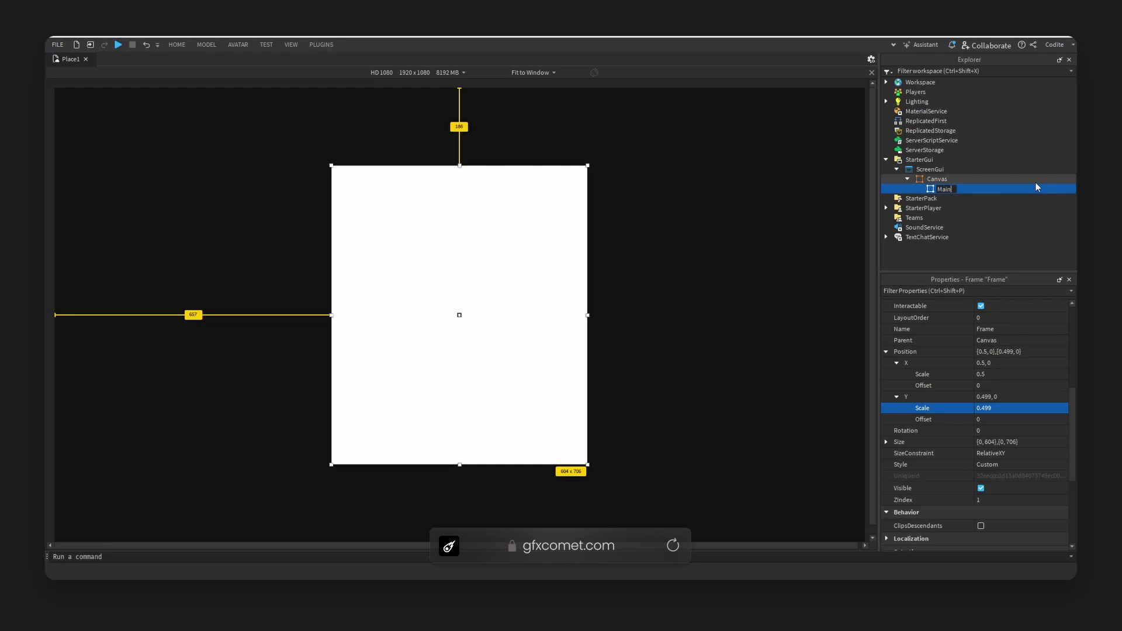
key("Return")
Add a UICorner to the Main frame.
left_click(959, 189)
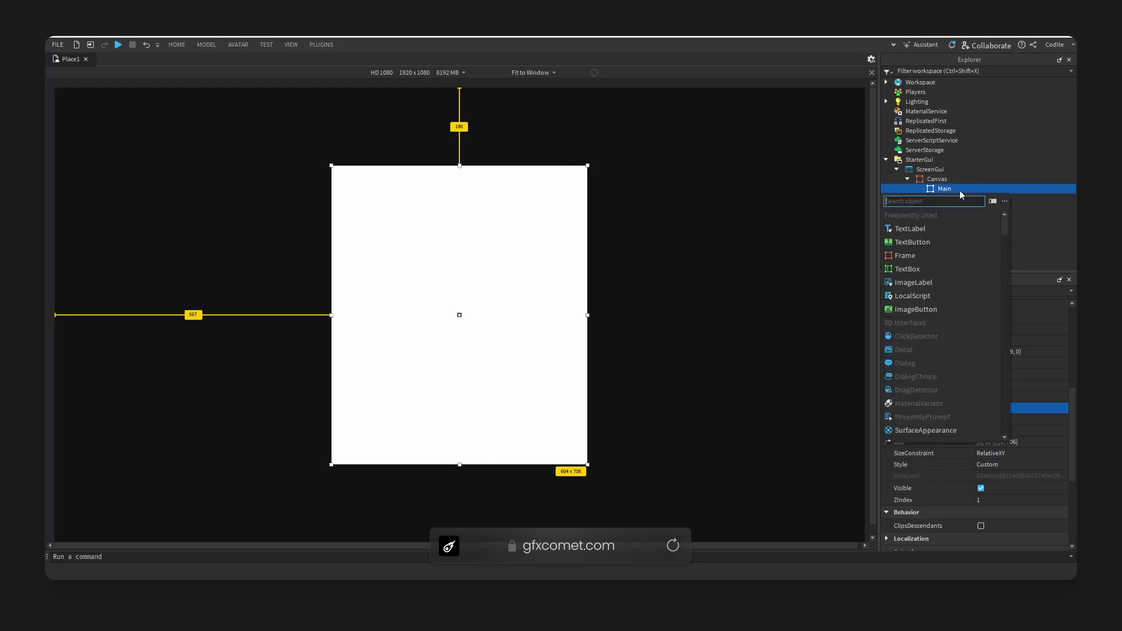
type("uicorner")
key("Return")
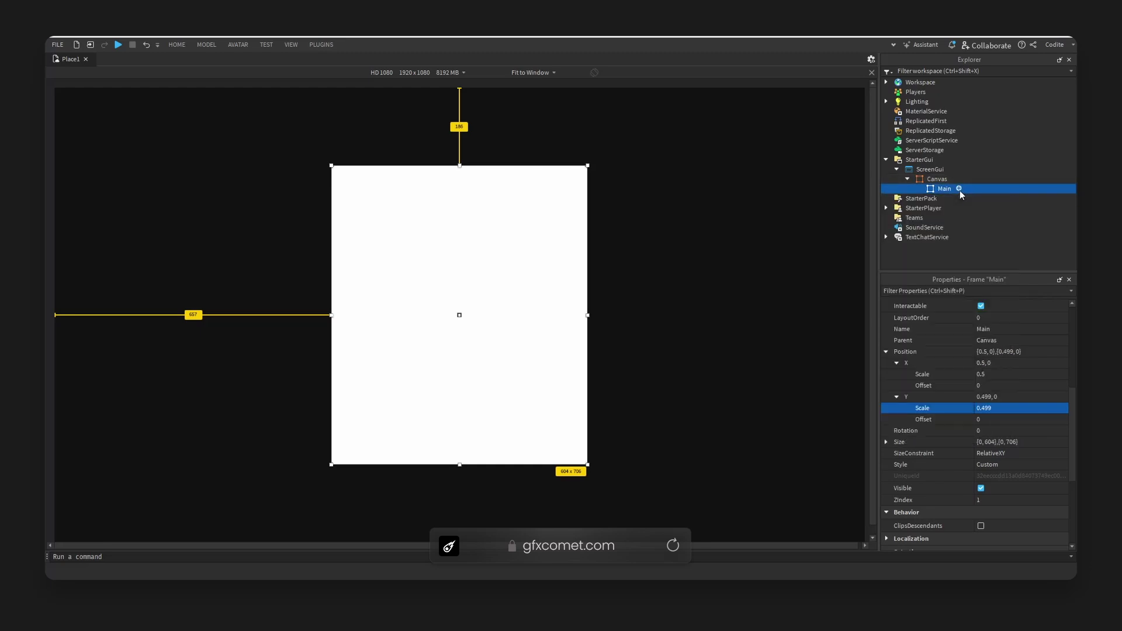
Set the UICorner's CornerRadius to scale 0.05 with an offset of 0.
left_click(985, 198)
left_click(885, 318)
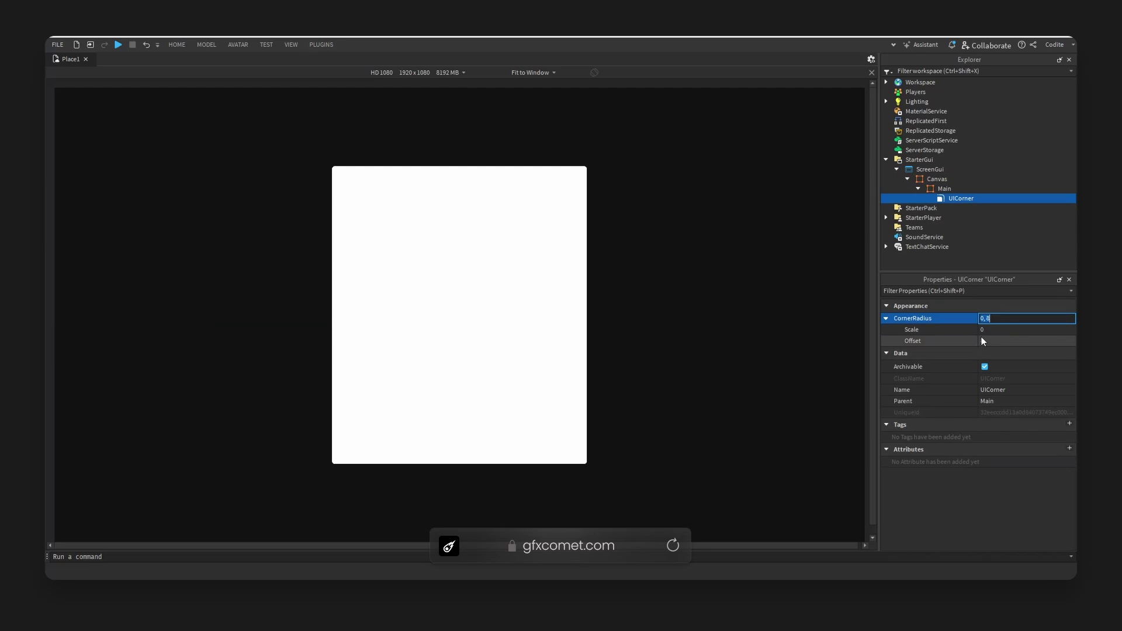
left_click(1015, 341)
type("0")
left_click(1024, 330)
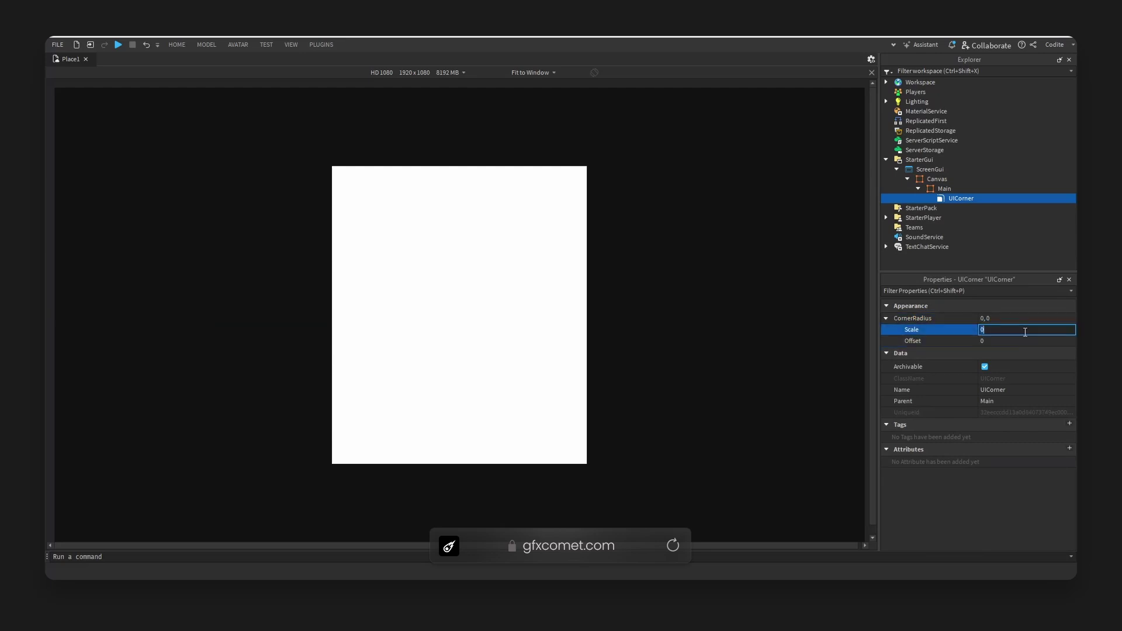
type(".05")
key("Return")
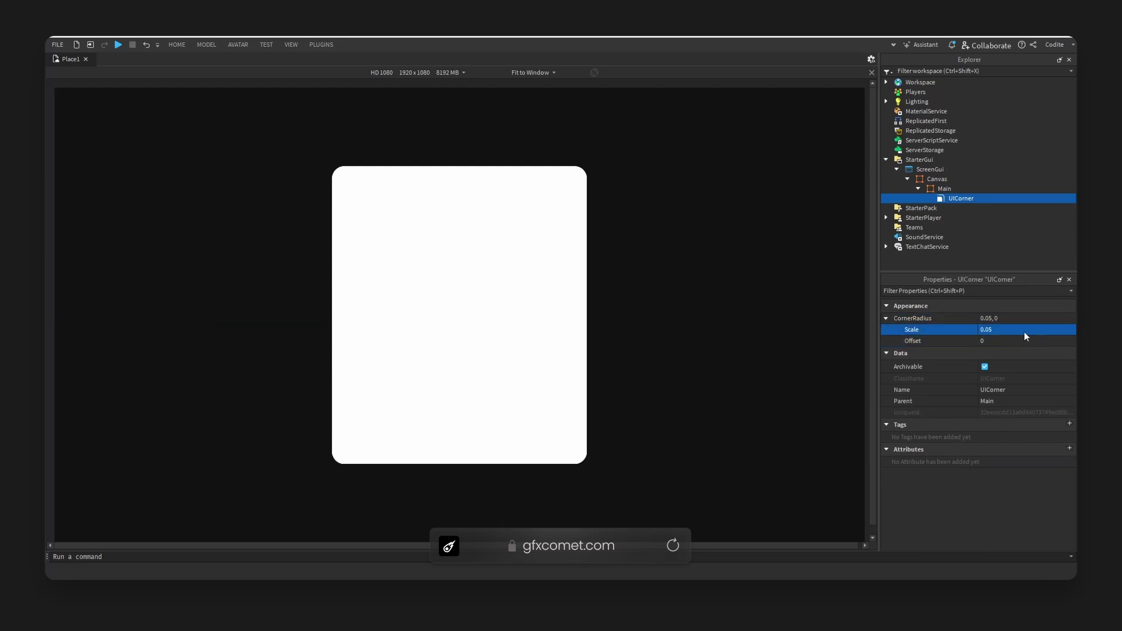
Change the Main frame's BackgroundColor3 to the dark grey 25, 25, 25.
left_click(944, 188)
left_click(918, 188)
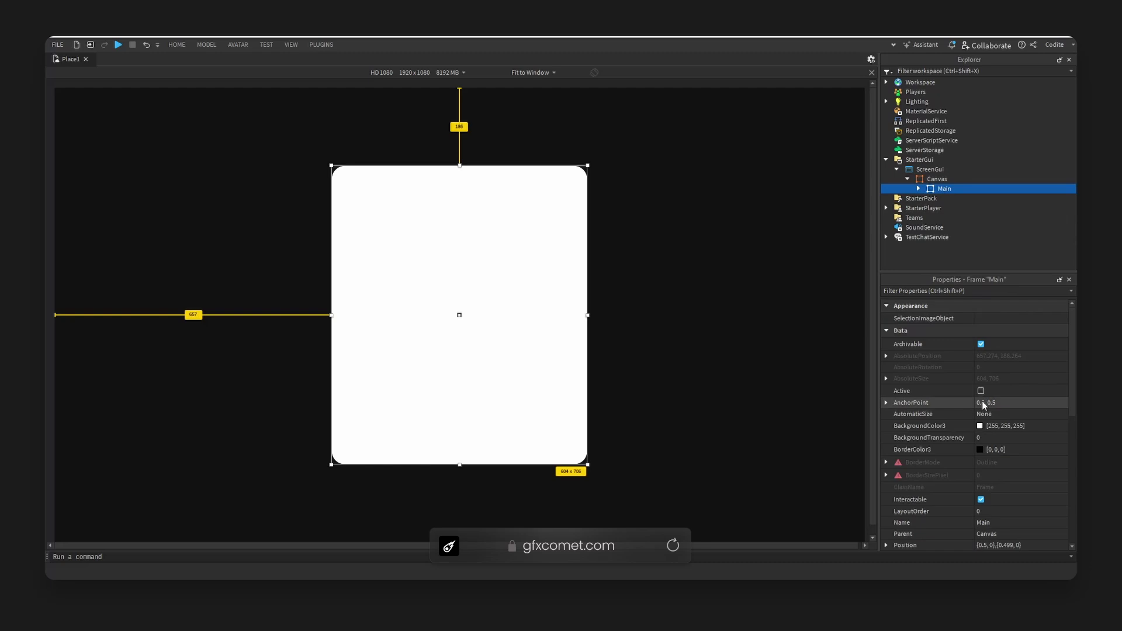
left_click(979, 425)
left_click_drag(636, 193, 707, 182)
left_click_drag(760, 287, 762, 303)
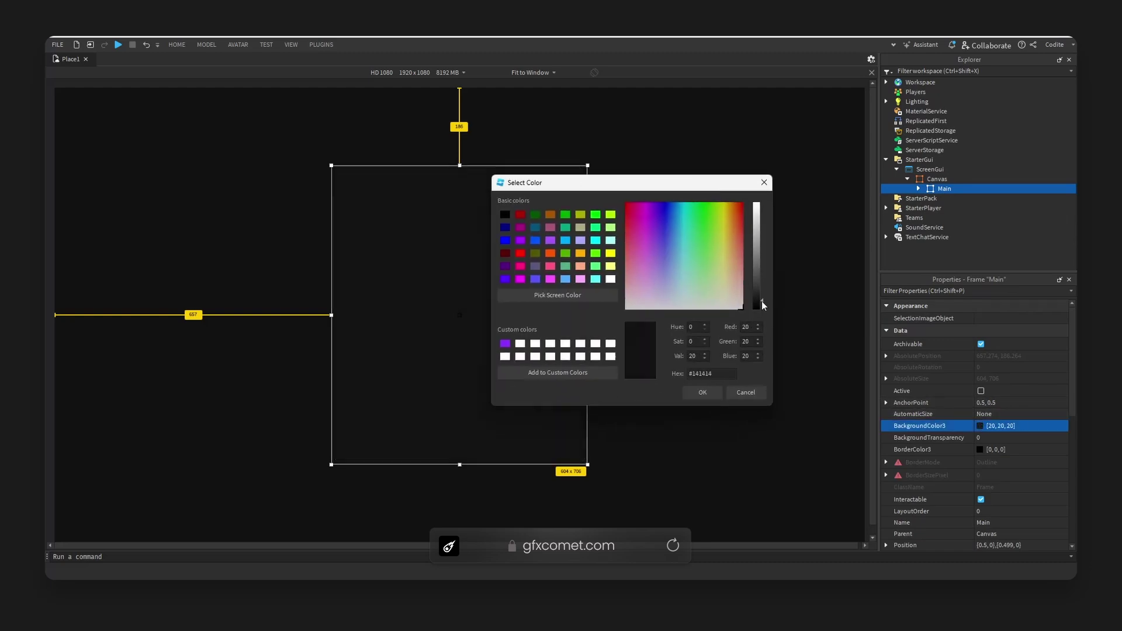
left_click(702, 392)
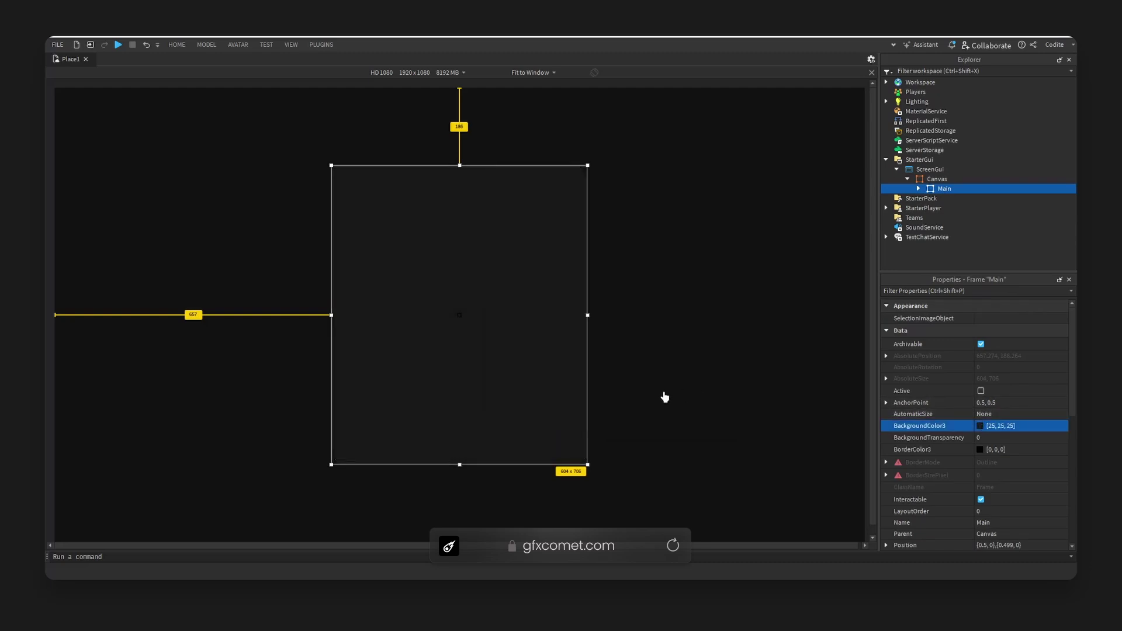
left_click(700, 344)
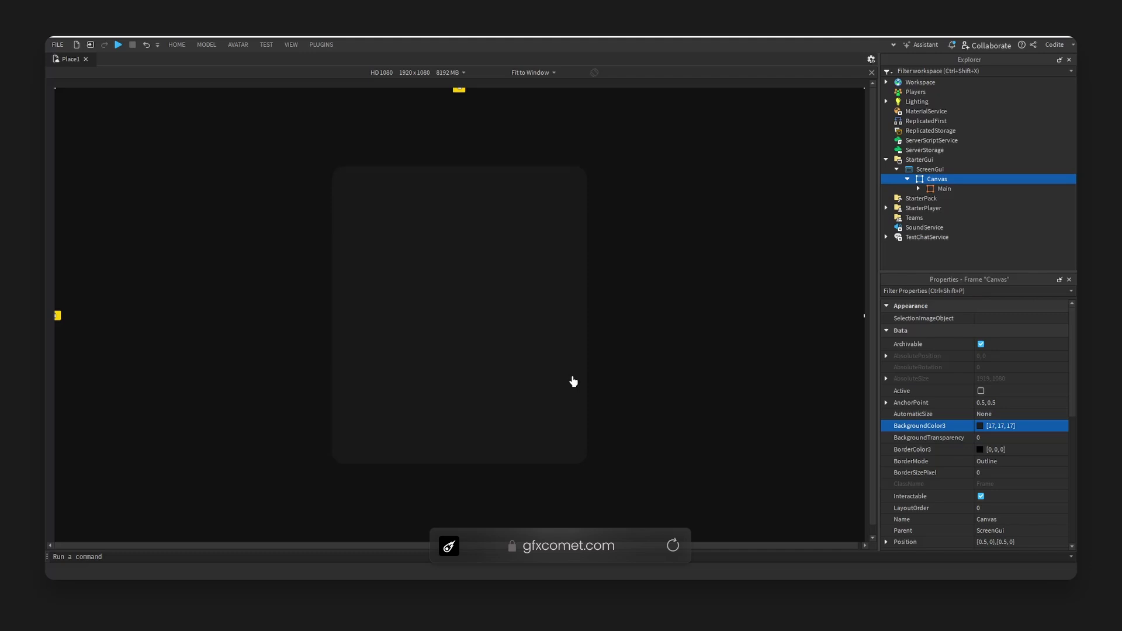
Insert a ScrollingFrame into the Main frame.
left_click(933, 188)
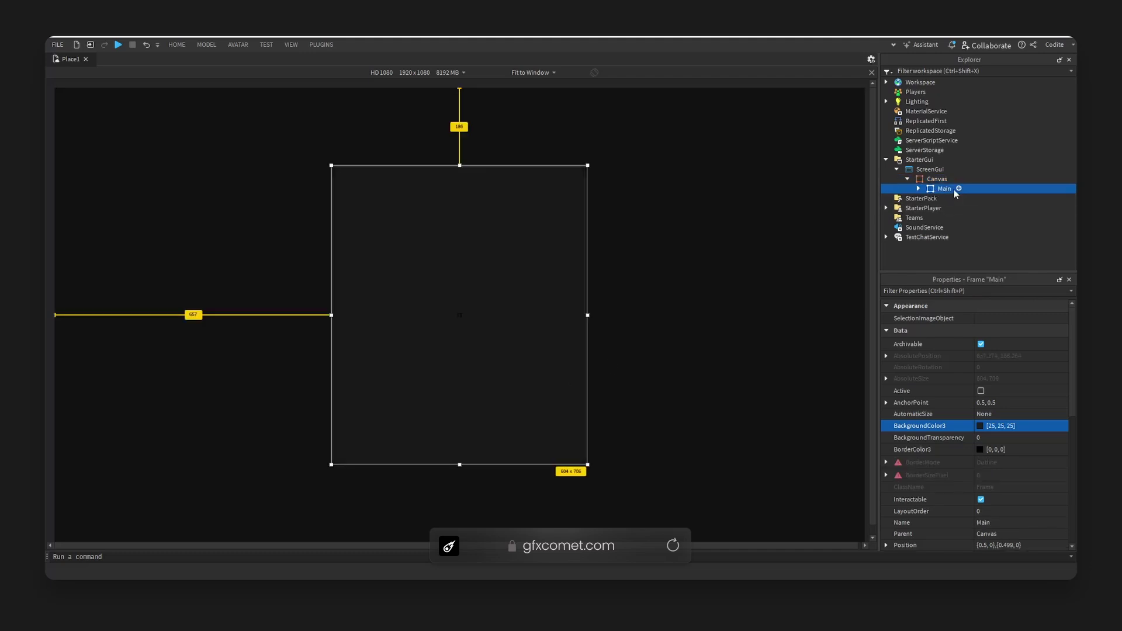
left_click(958, 188)
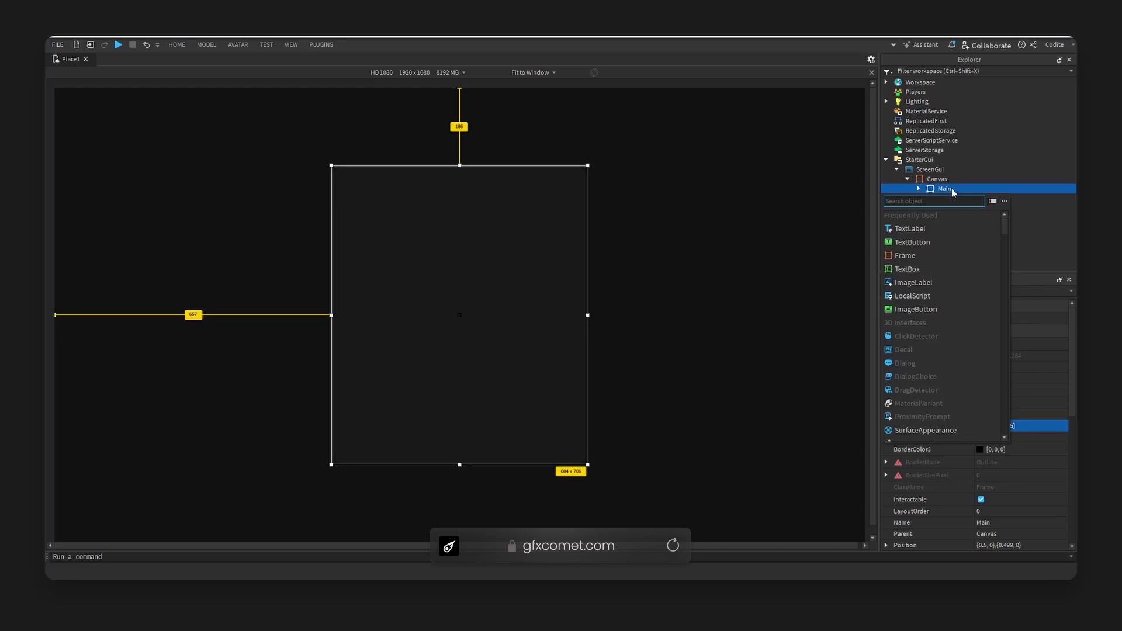
type("scr")
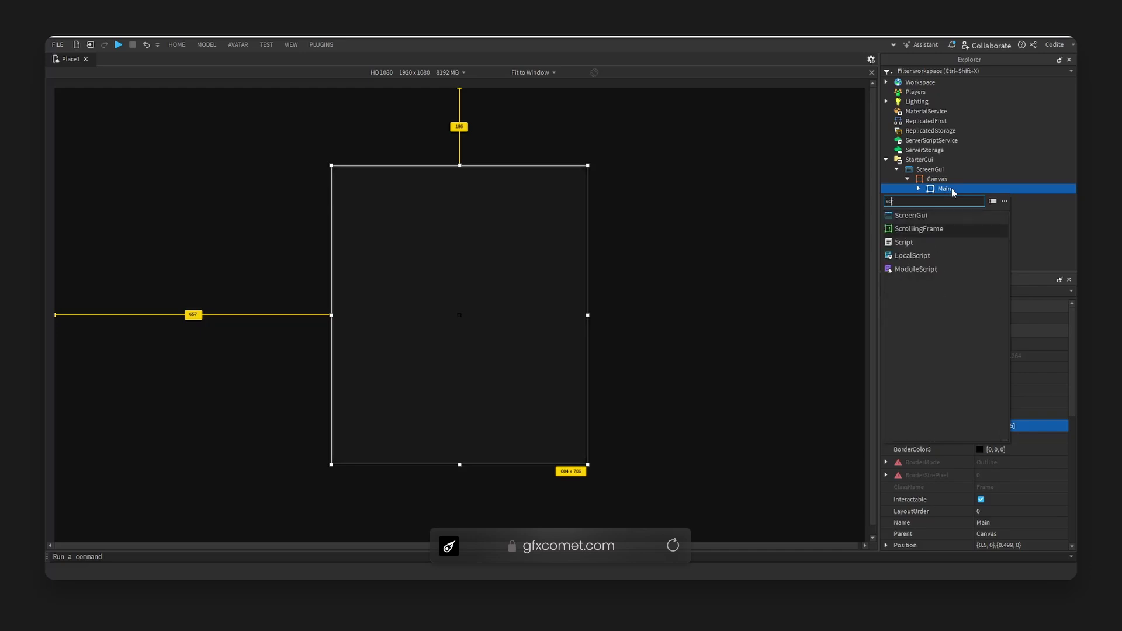
left_click(900, 229)
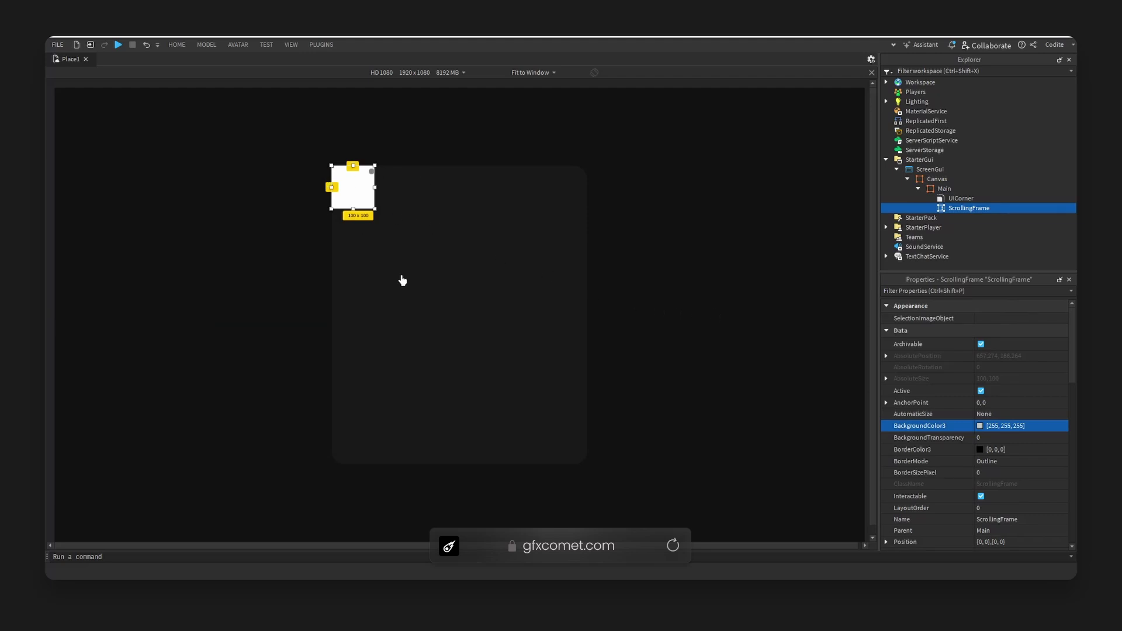
Set the ScrollingFrame's AnchorPoint to 0.5 for both X and Y.
left_click(886, 403)
left_click(1026, 413)
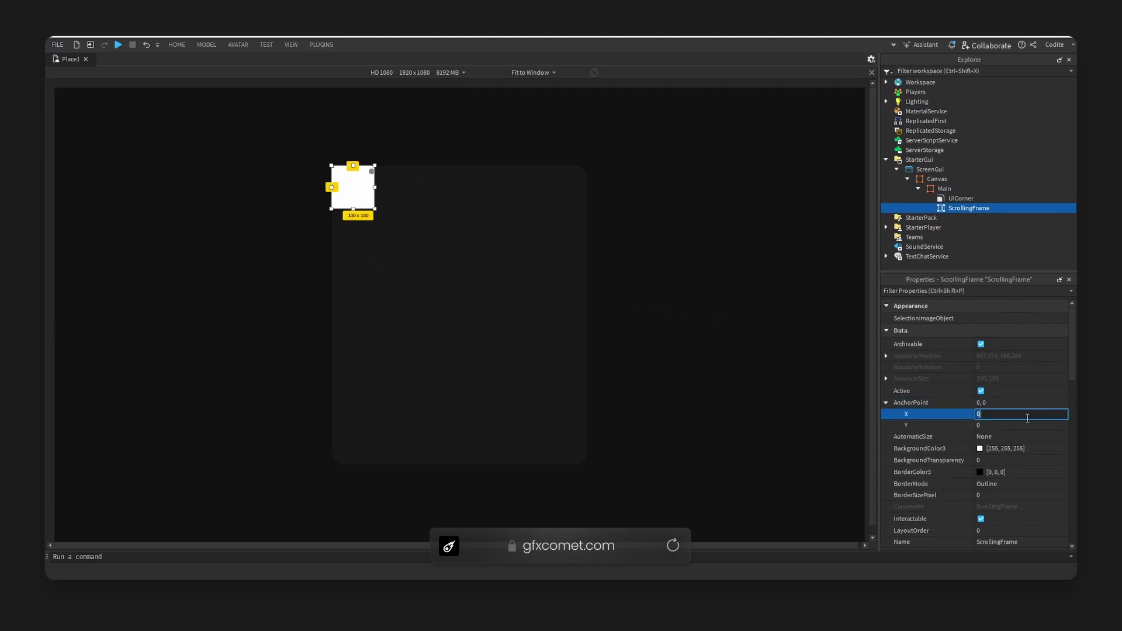
type("0.5")
key("Return")
left_click(1006, 424)
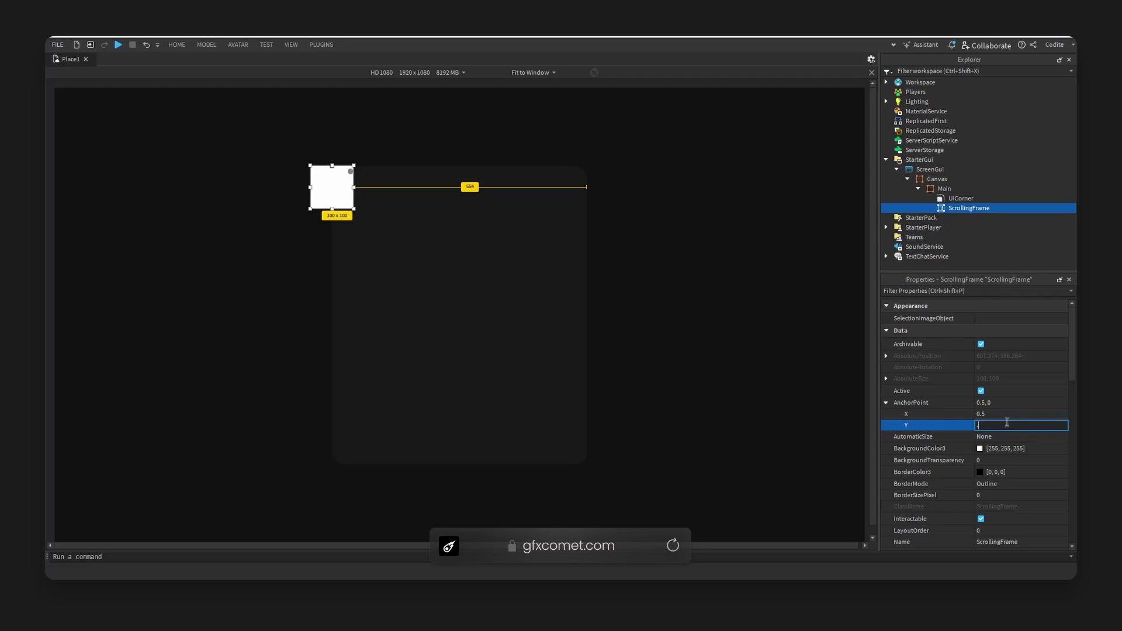
type("0.5")
key("Return")
Enlarge the ScrollingFrame to about 516 x 601 and centre it inside the Main frame.
scroll(993, 450, "down", 3)
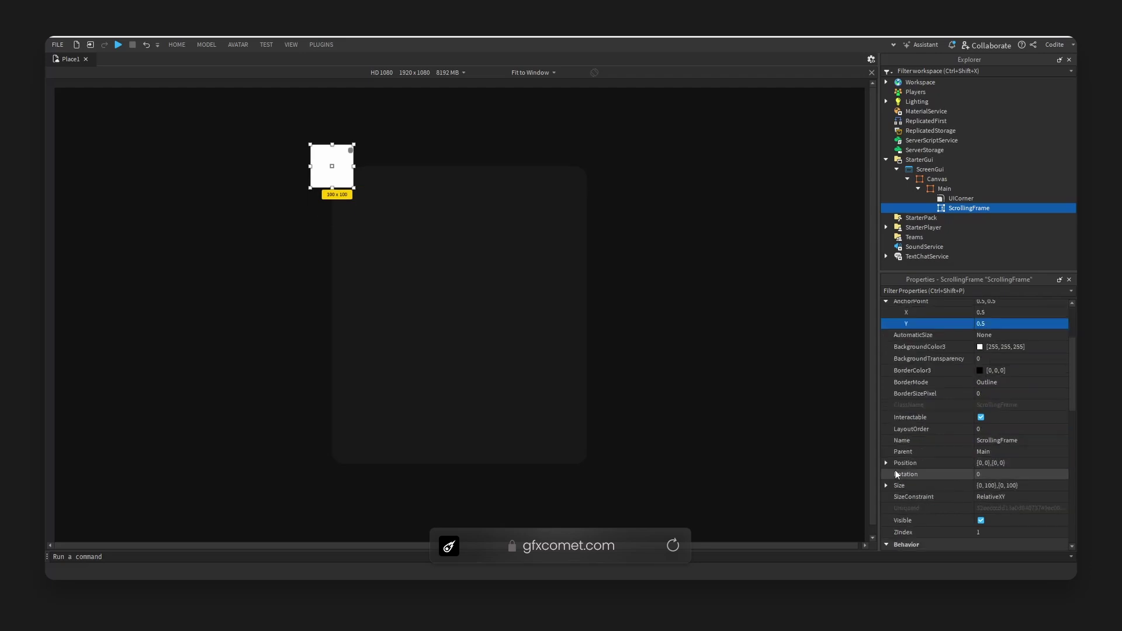
left_click_drag(354, 188, 496, 365)
left_click_drag(406, 270, 461, 331)
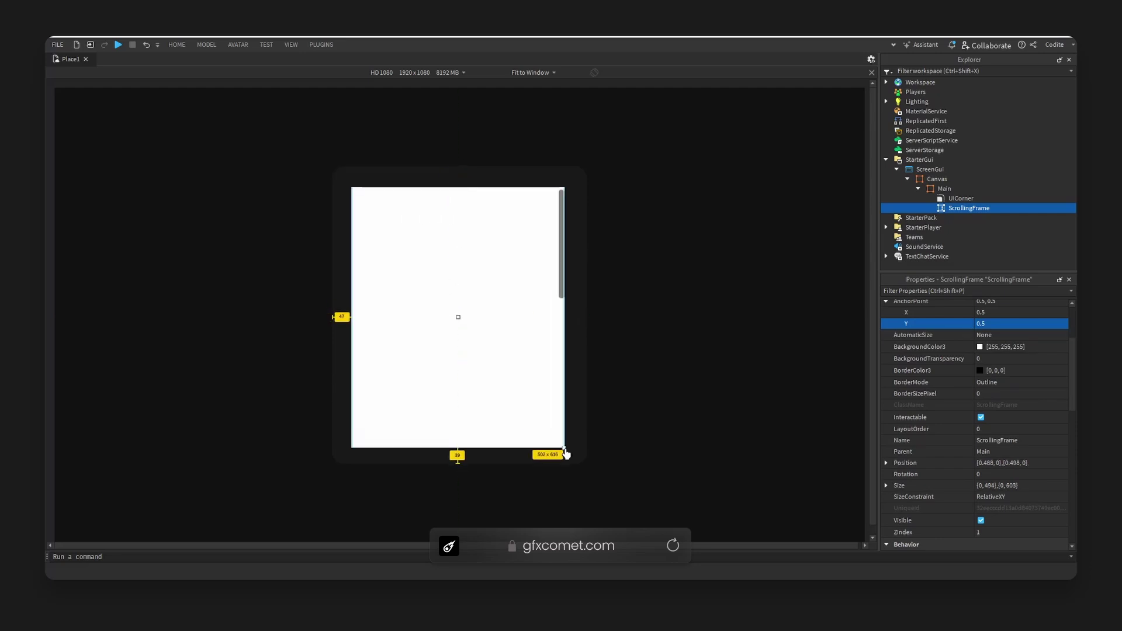
left_click_drag(565, 450, 570, 443)
left_click_drag(538, 407, 536, 408)
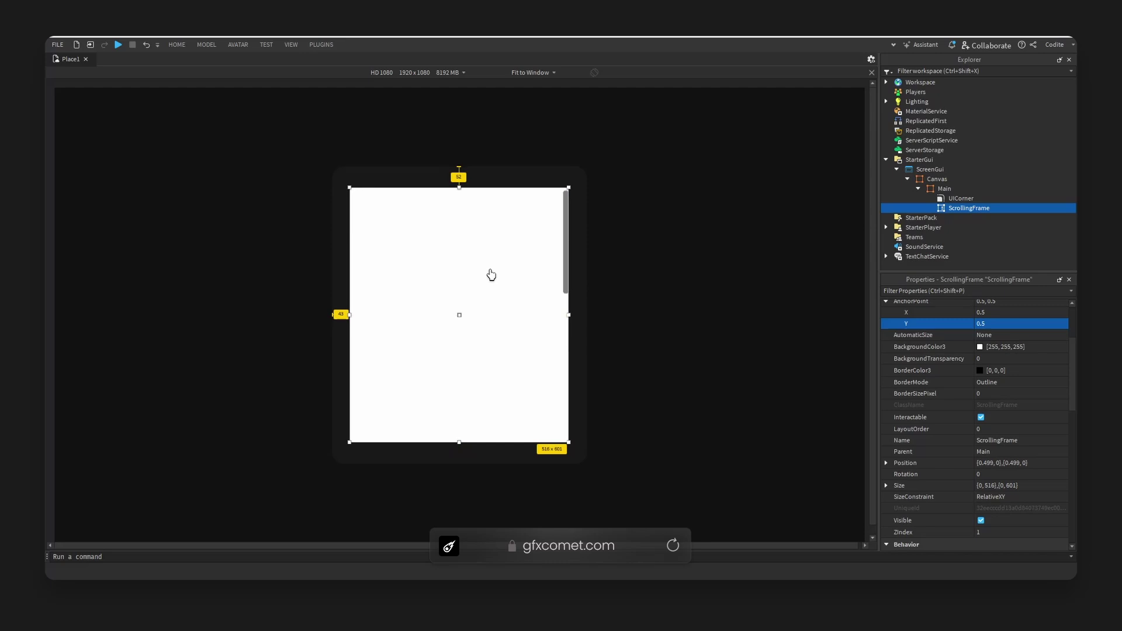
scroll(503, 278, "down", 3)
scroll(501, 286, "up", 2)
scroll(500, 288, "down", 1)
scroll(539, 255, "up", 3)
scroll(546, 250, "down", 5)
scroll(530, 293, "up", 3)
scroll(491, 305, "down", 3)
scroll(540, 263, "up", 3)
Expand the ScrollingFrame's Size property down to the scale and offset values of X and Y.
scroll(990, 361, "down", 2)
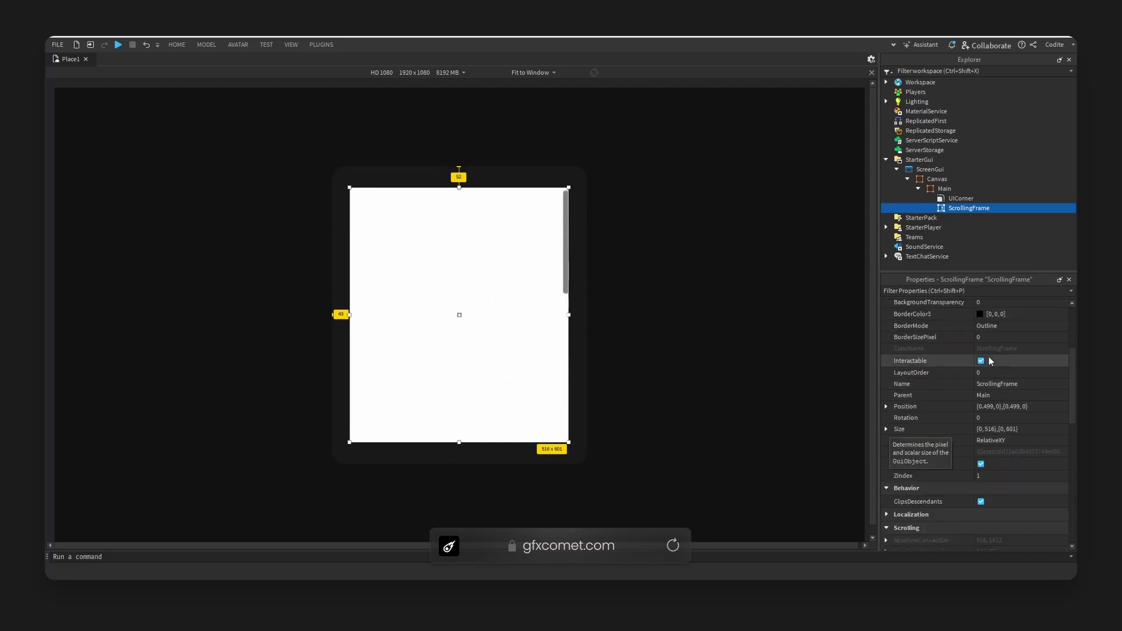
left_click(886, 429)
left_click(896, 439)
left_click(896, 473)
left_click(916, 475)
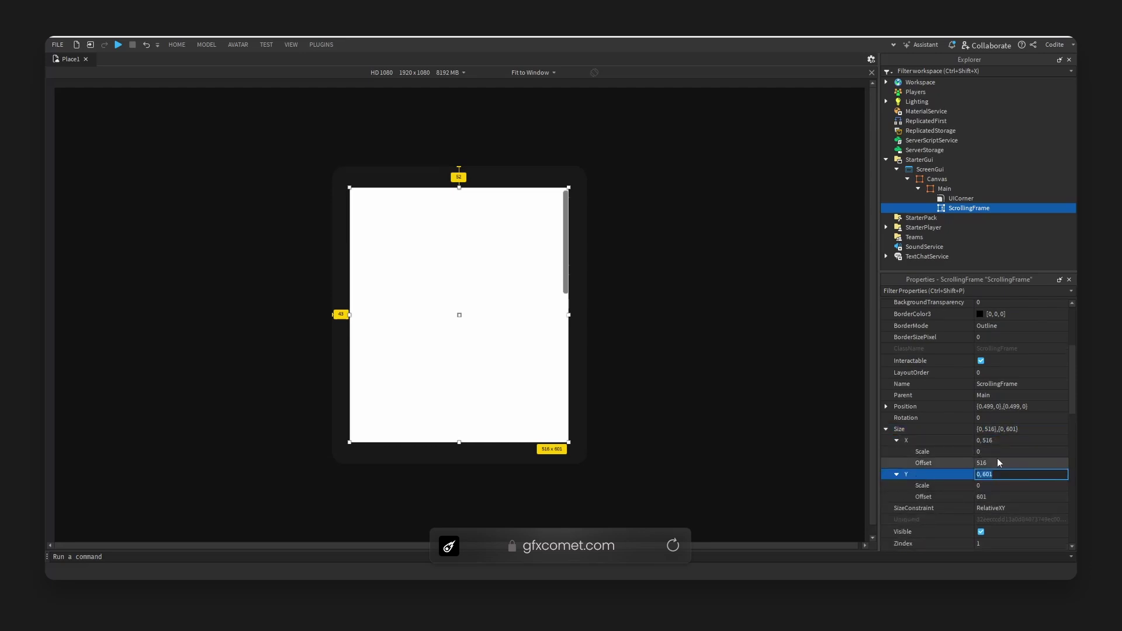
left_click(292, 45)
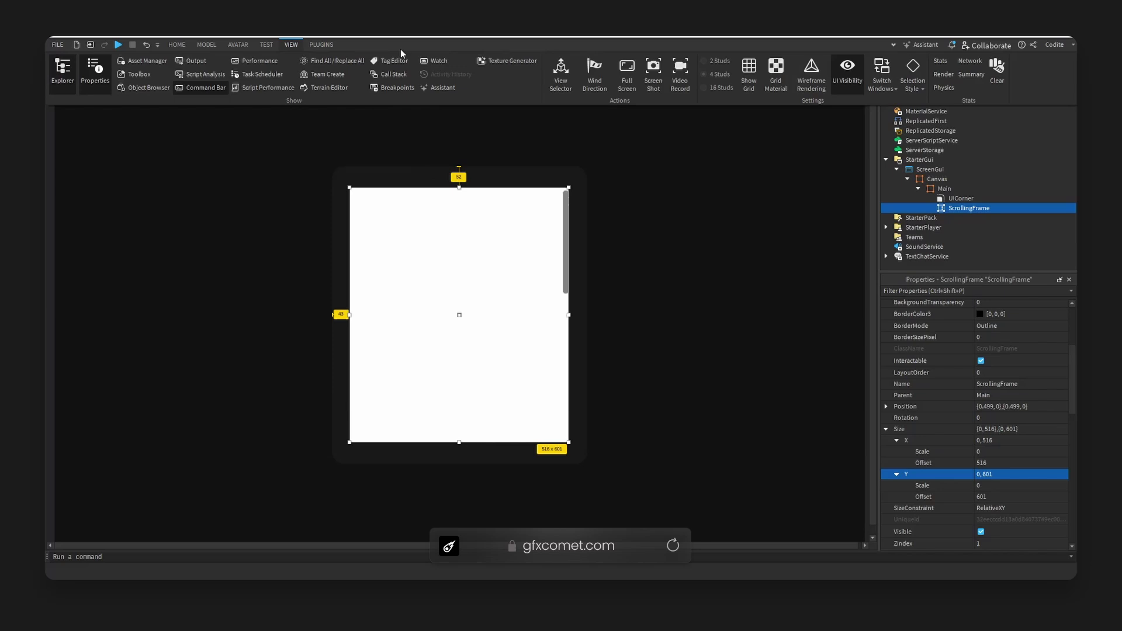
left_click(323, 45)
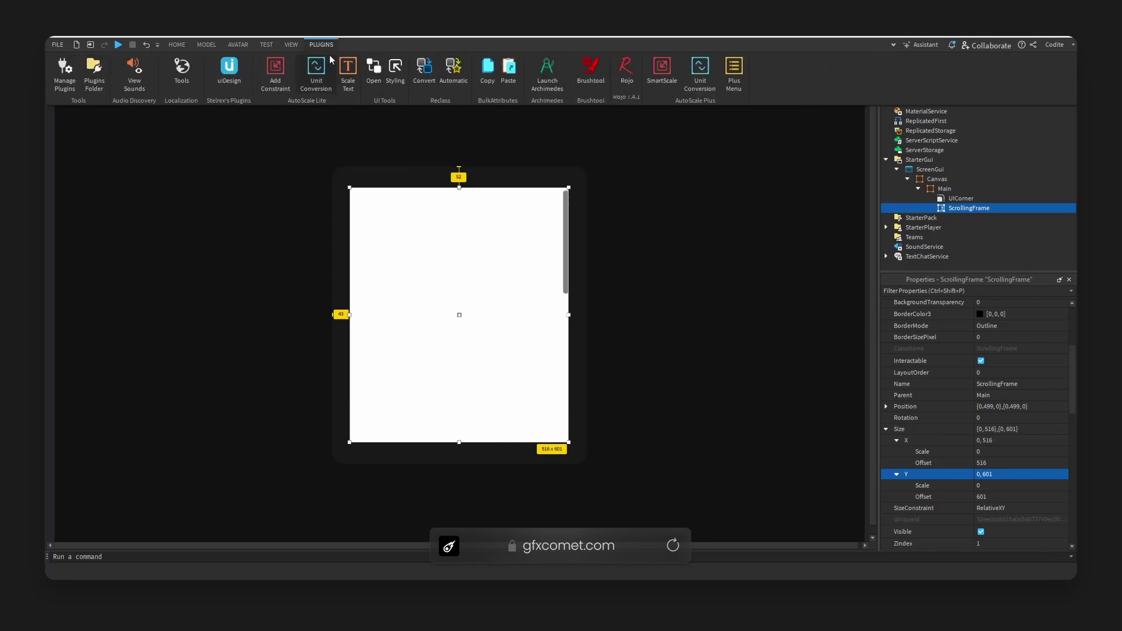
Set the ScrollingFrame's Size offset to 0 for both X and Y.
left_click(1026, 458)
type("0")
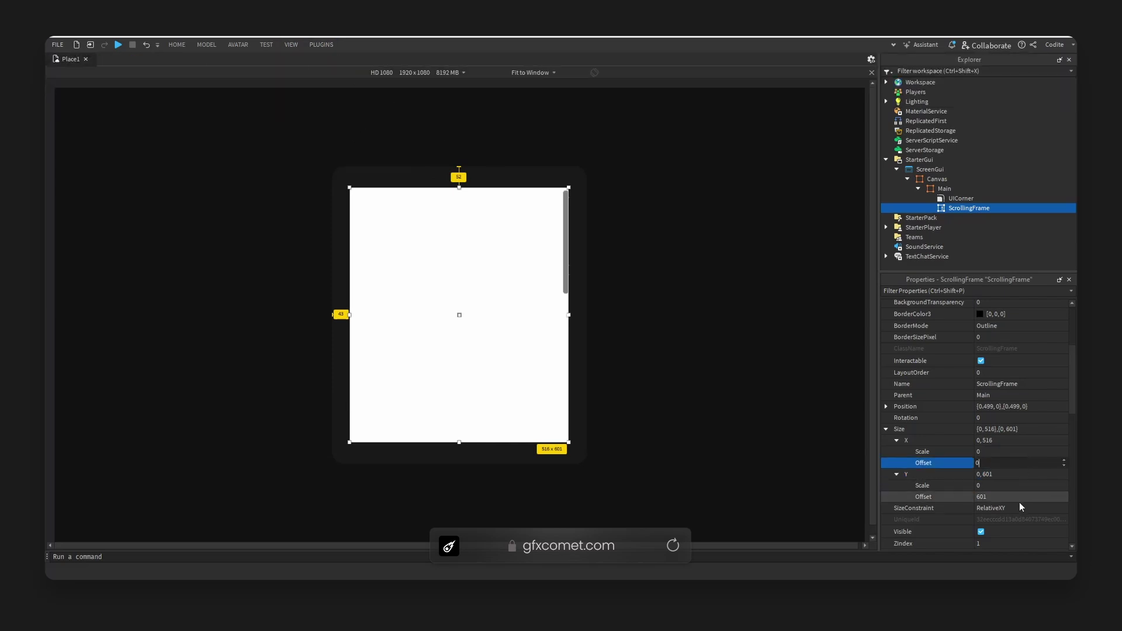
left_click(1019, 499)
type("0")
Set the ScrollingFrame's Size scale to 0.1 for both X and Y.
left_click(1022, 452)
type(".1")
key("Return")
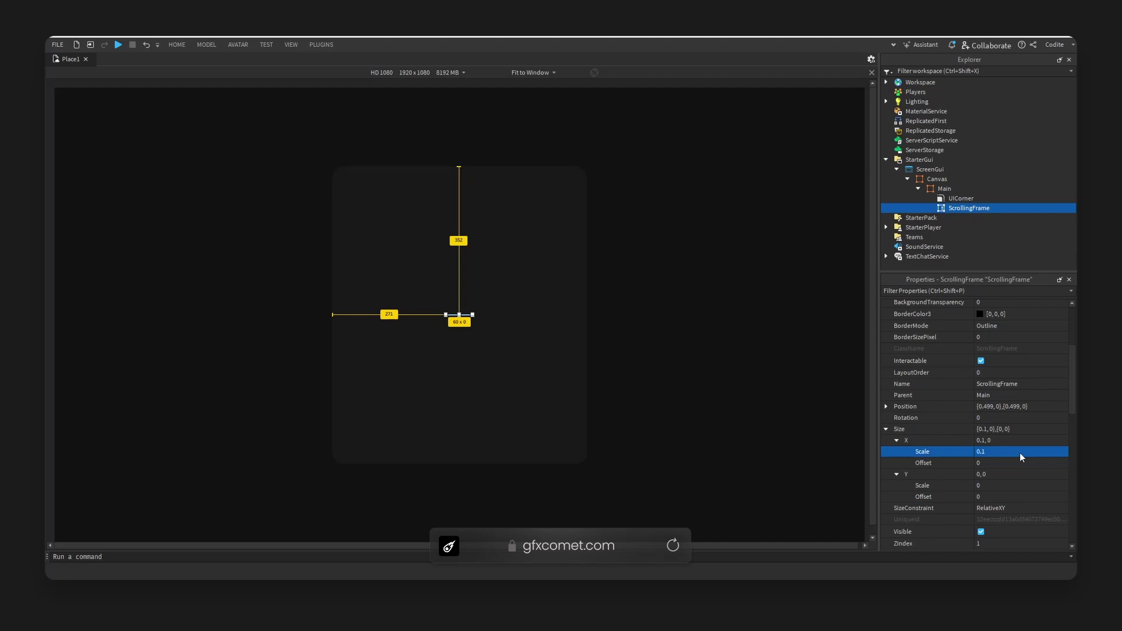
left_click(1022, 486)
type(".1")
key("Return")
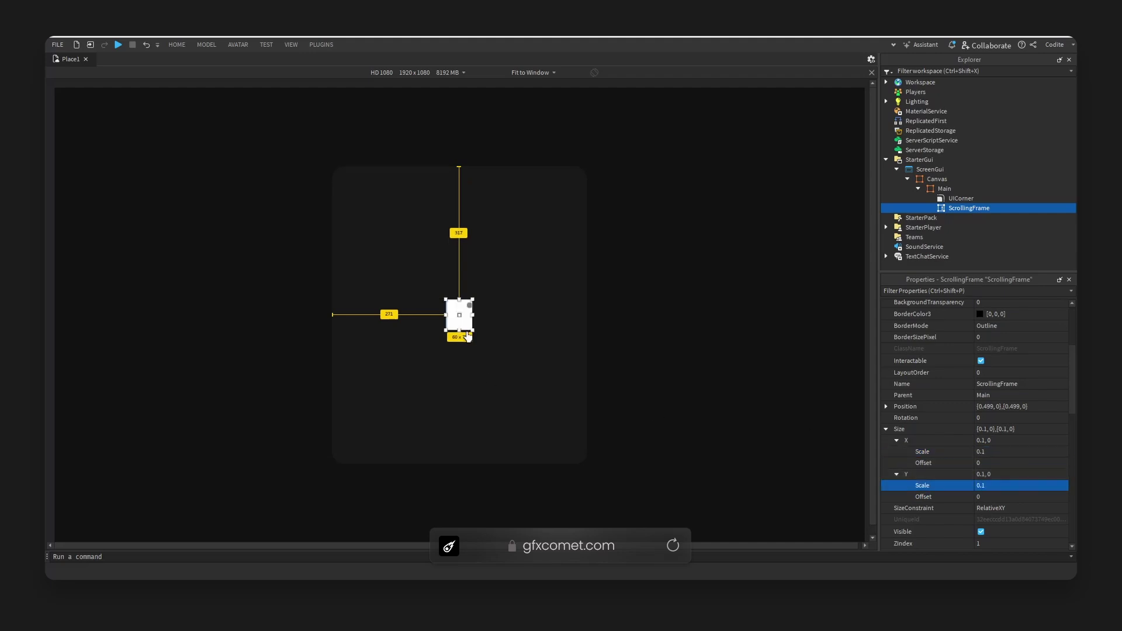
Resize the ScrollingFrame to about 534 x 613 so it nearly fills the Main frame, and centre it there.
left_click_drag(473, 331, 619, 530)
left_click_drag(611, 442, 539, 350)
mouse_move(548, 197)
left_mouse_down()
mouse_move(606, 144)
mouse_move(545, 187)
mouse_move(558, 185)
left_mouse_up()
left_click_drag(558, 315, 572, 315)
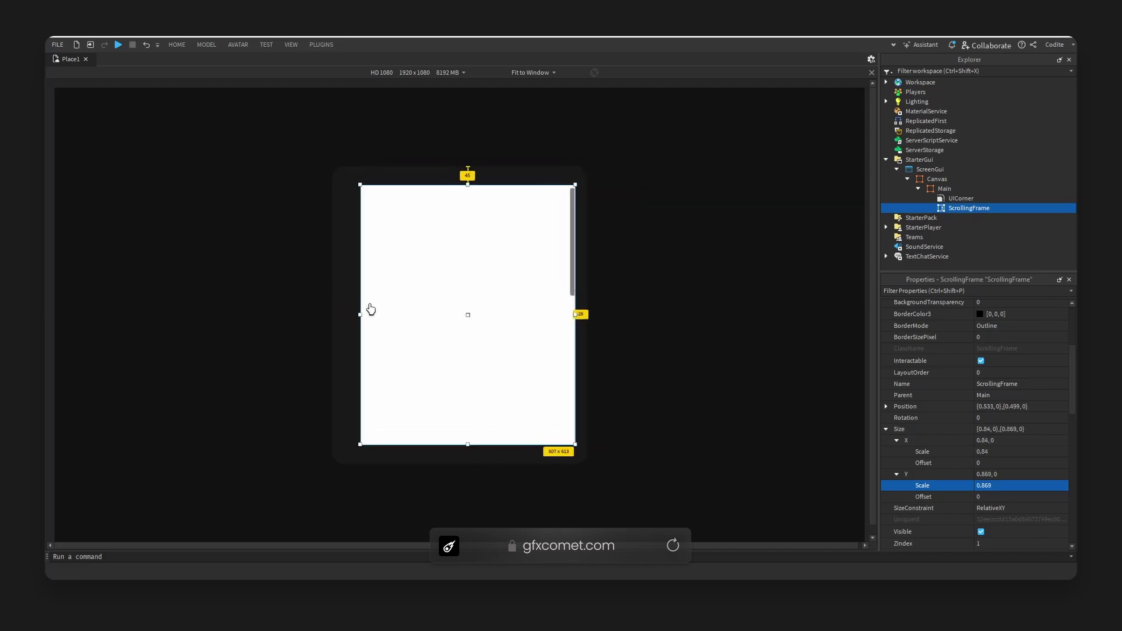
left_click_drag(359, 313, 345, 315)
left_click_drag(458, 318, 460, 319)
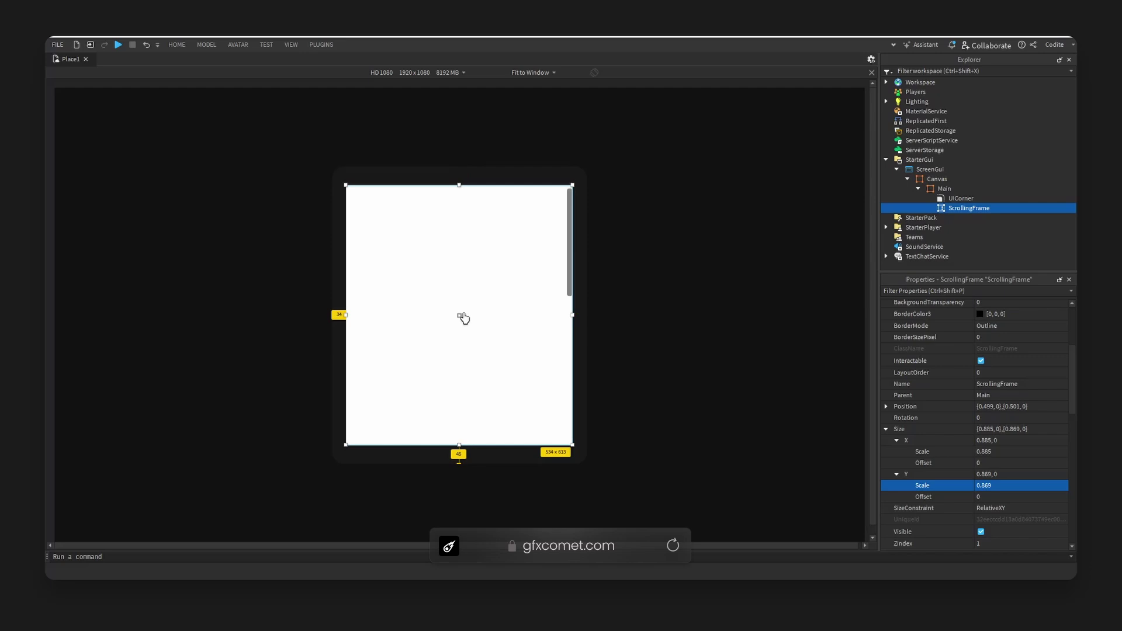
Insert a Frame into the ScrollingFrame.
left_click(995, 209)
type("fra")
left_click(954, 236)
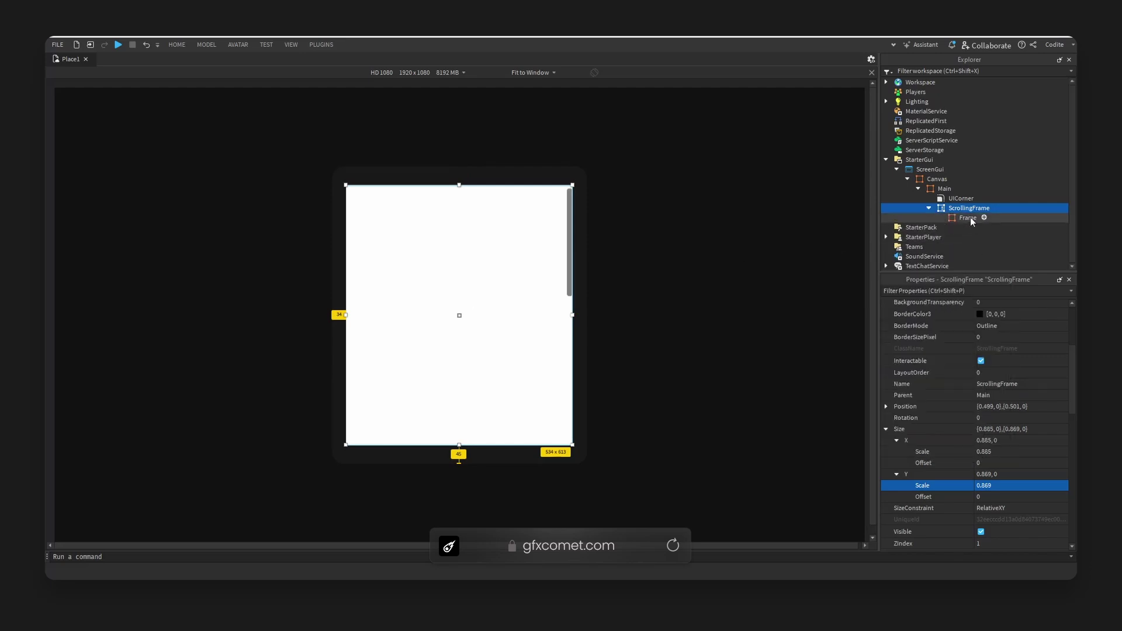
Change the new Frame's BackgroundColor3 to the red 255, 0, 4.
scroll(974, 465, "up", 3)
left_click(981, 426)
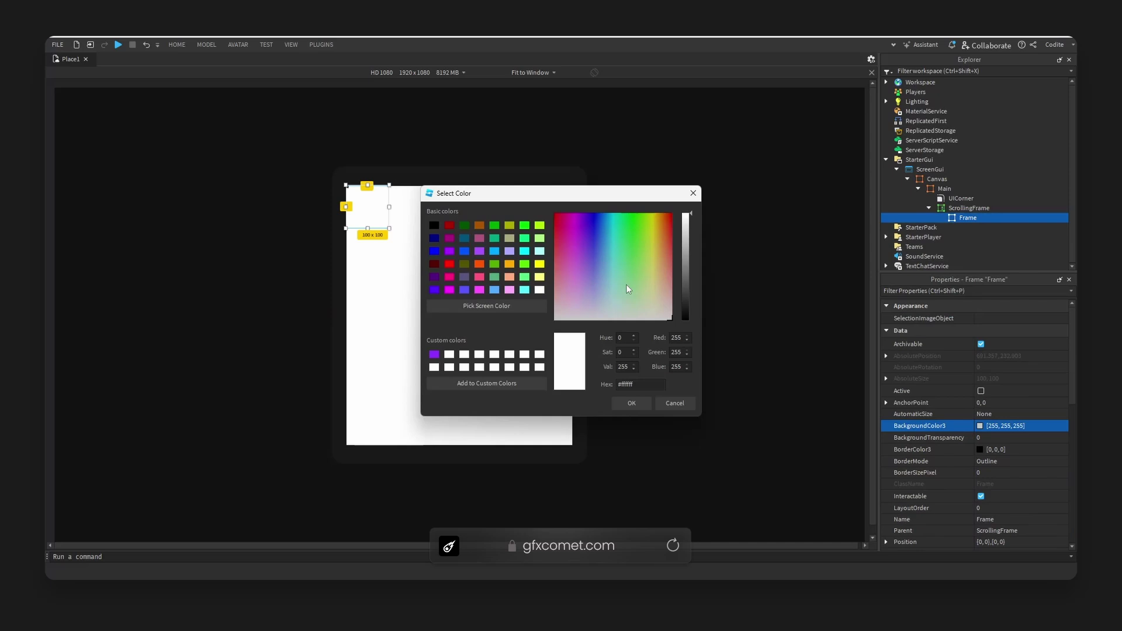
left_click_drag(613, 263, 554, 214)
left_click(632, 405)
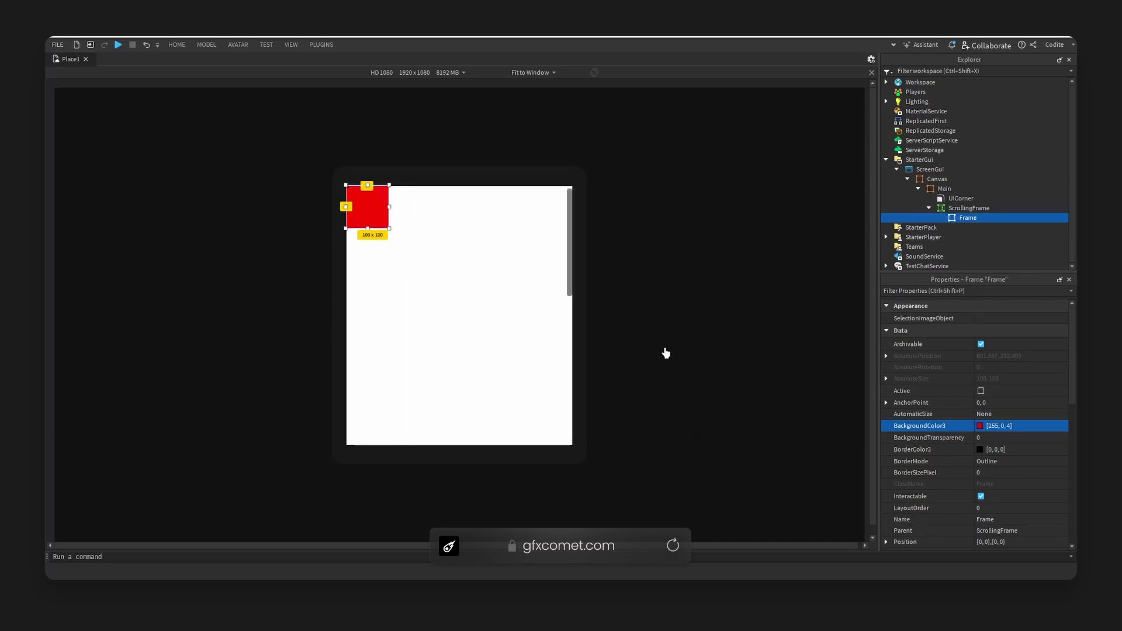
Set the red Frame's AnchorPoint to 0.5 for X and Y and move it near the centre of the ScrollingFrame.
left_click(886, 402)
left_click(1019, 414)
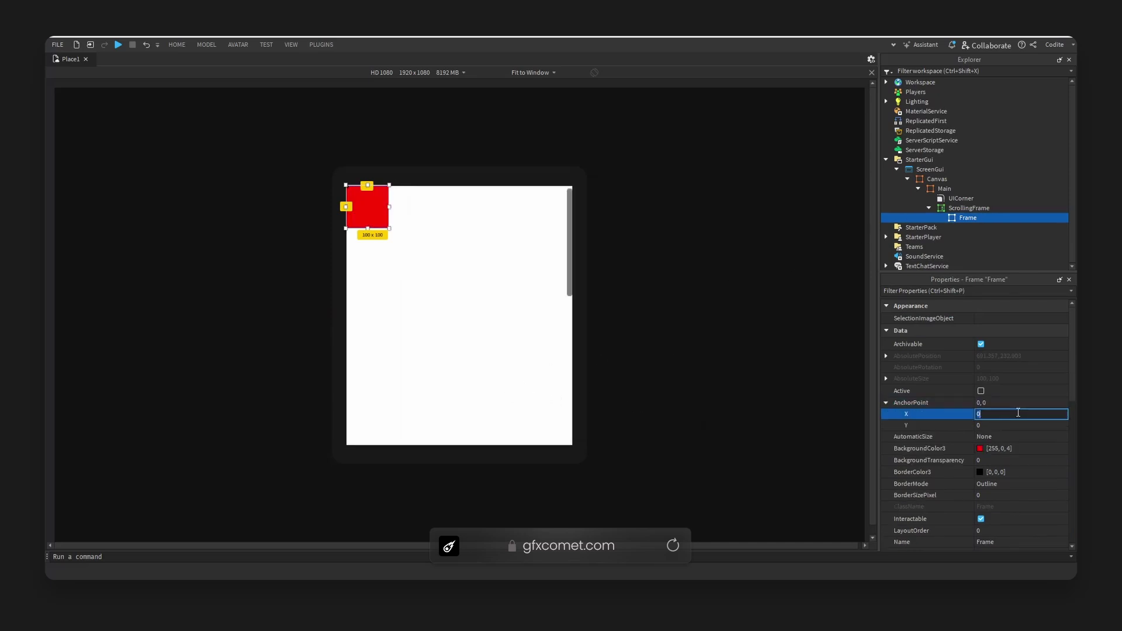
type(".5")
key("Return")
left_click(1011, 425)
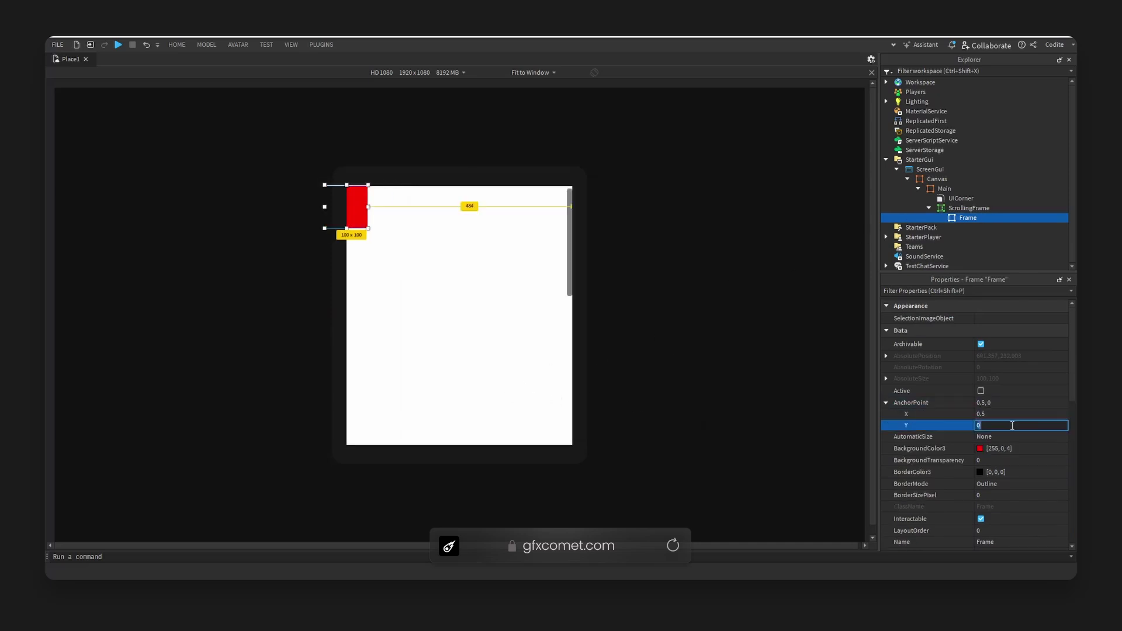
key("Return")
left_click_drag(356, 203, 469, 255)
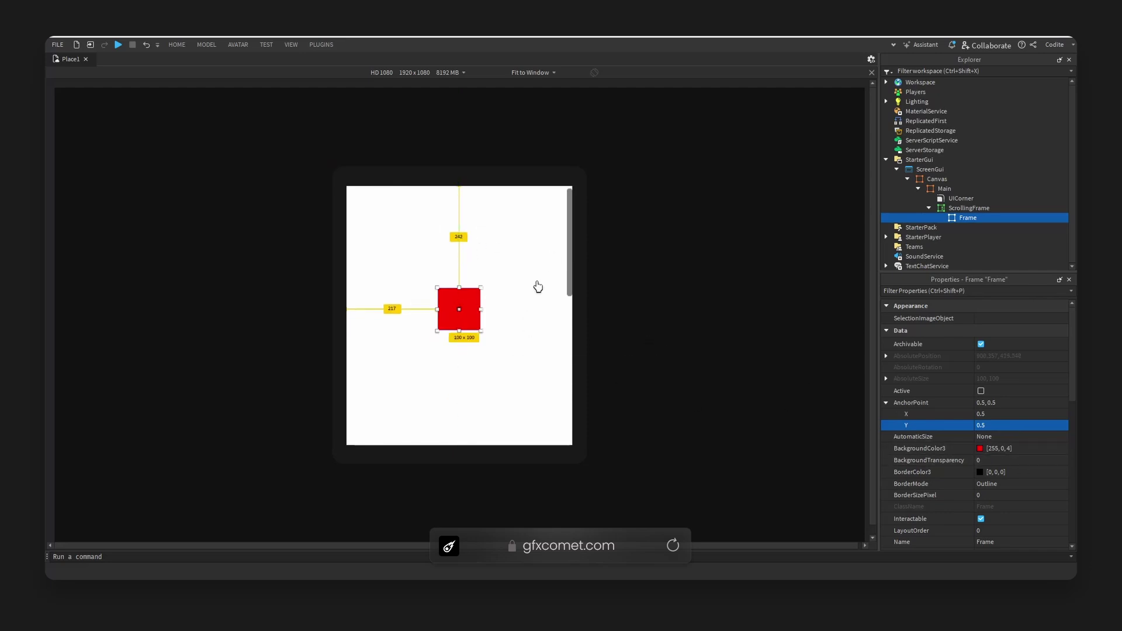
scroll(532, 295, "down", 5)
scroll(532, 327, "up", 5)
Add a UIListLayout to the ScrollingFrame.
left_click(518, 343)
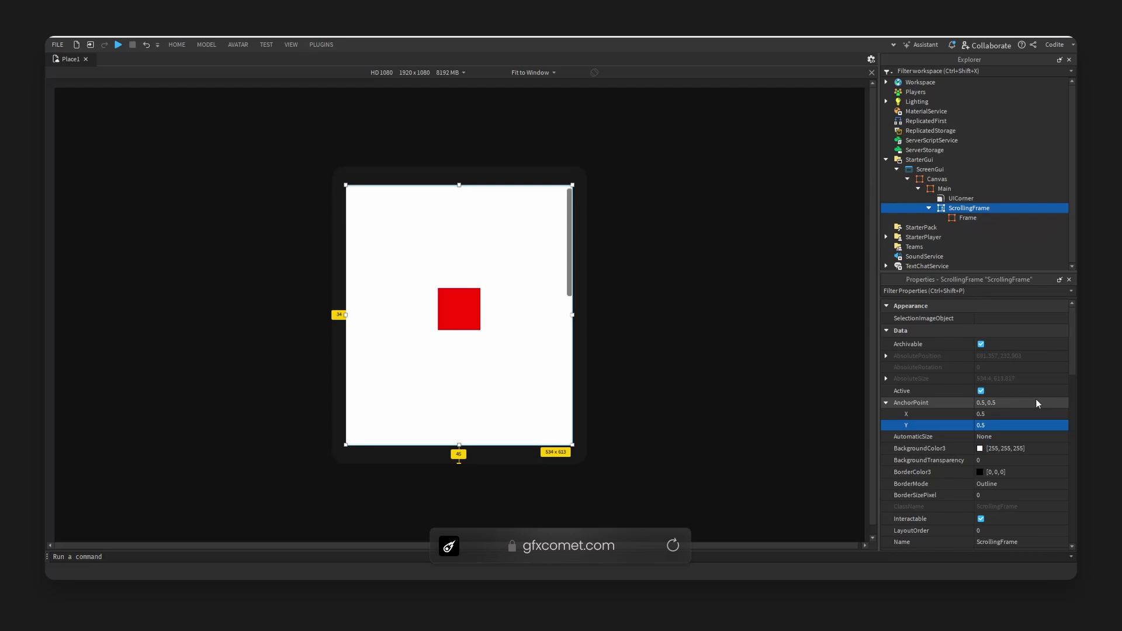
scroll(1035, 423, "down", 10)
scroll(1046, 424, "down", 5)
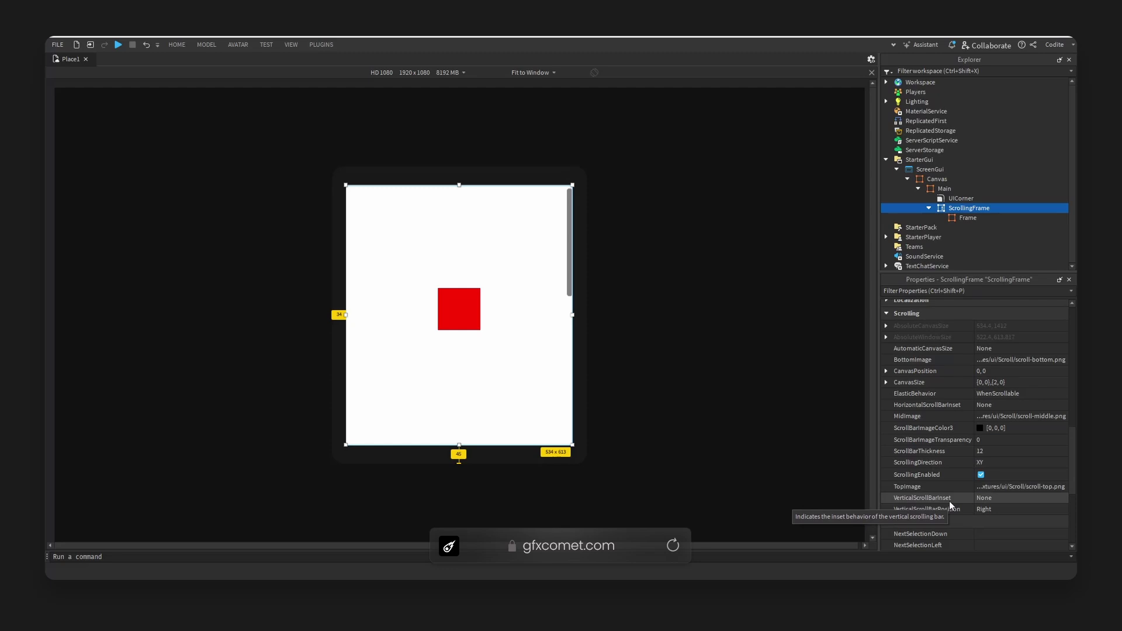
scroll(948, 500, "up", 1)
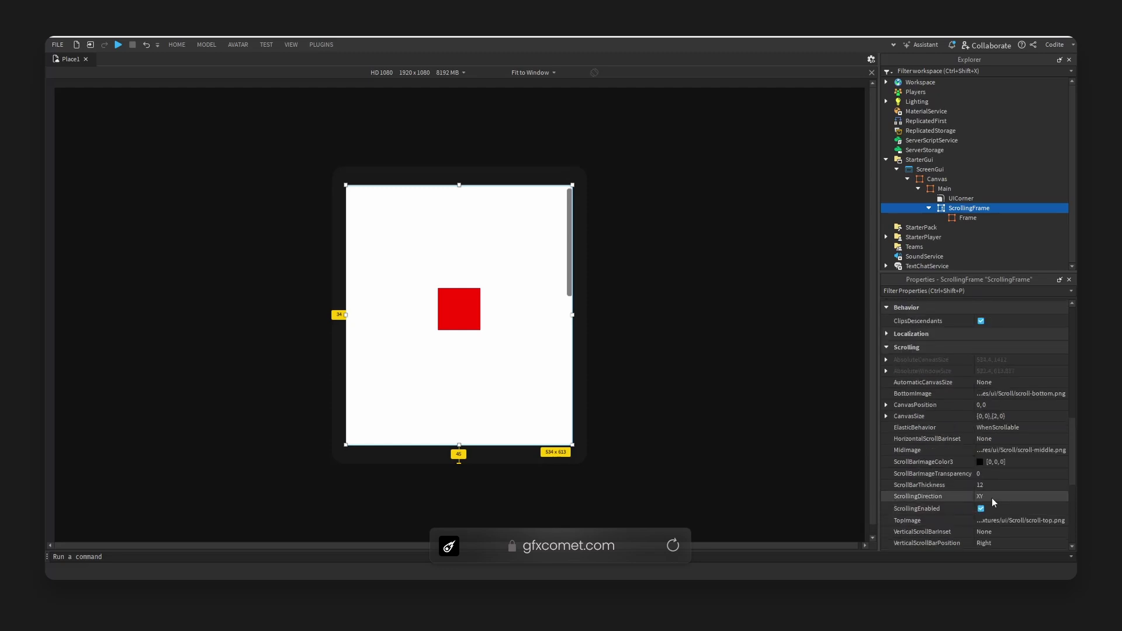
left_click(994, 208)
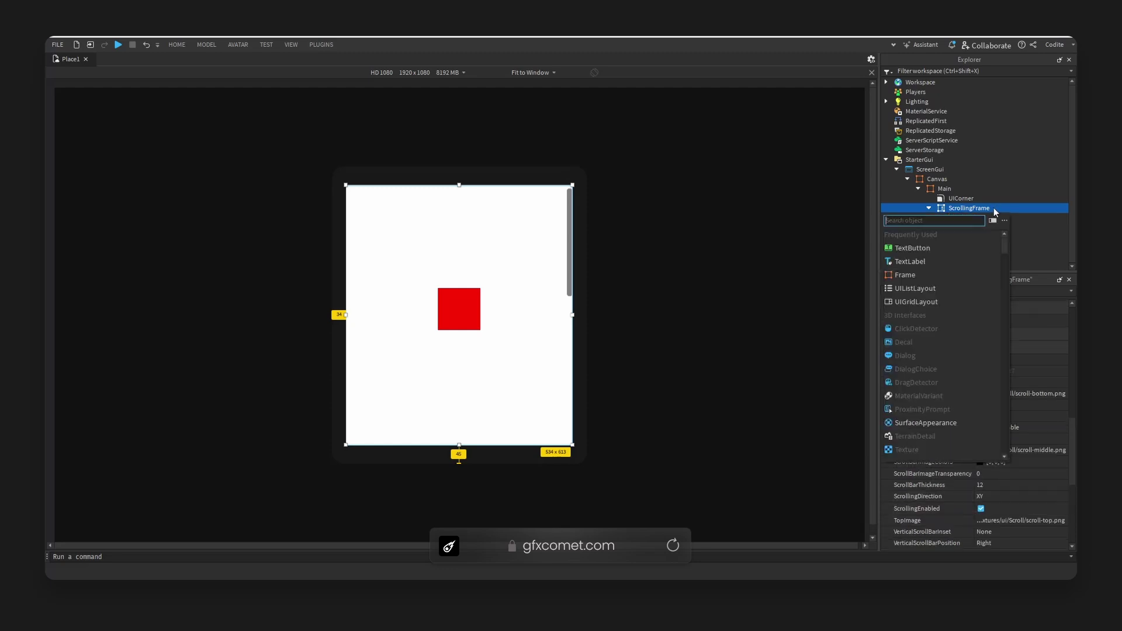
type("uil")
key("Return")
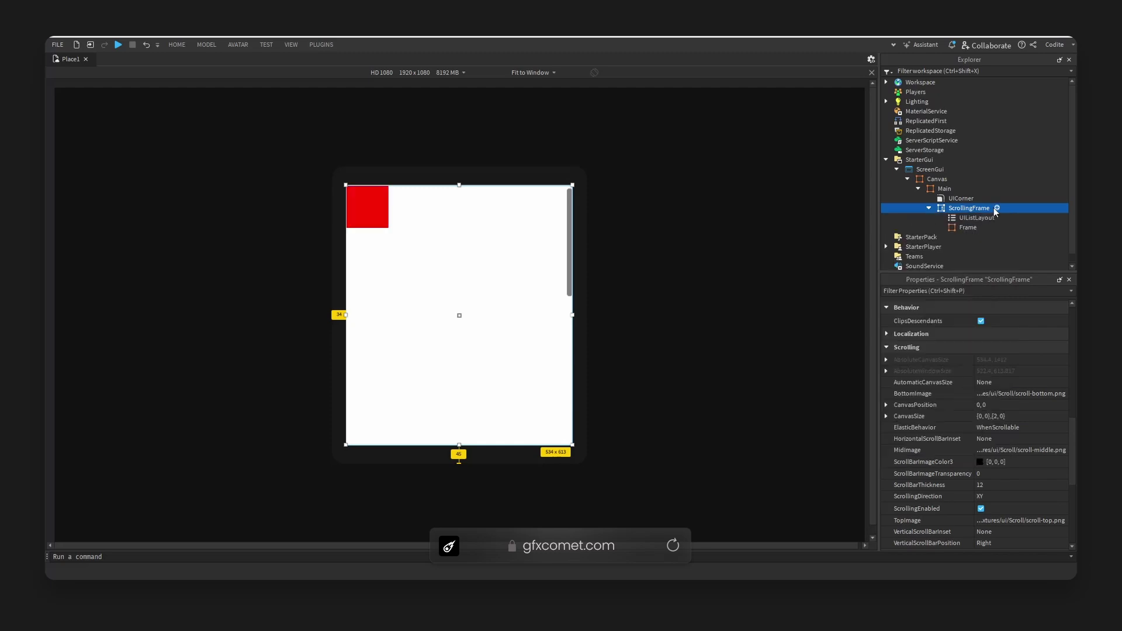
Set the UIListLayout's HorizontalAlignment to Center.
left_click(986, 227)
left_click(982, 218)
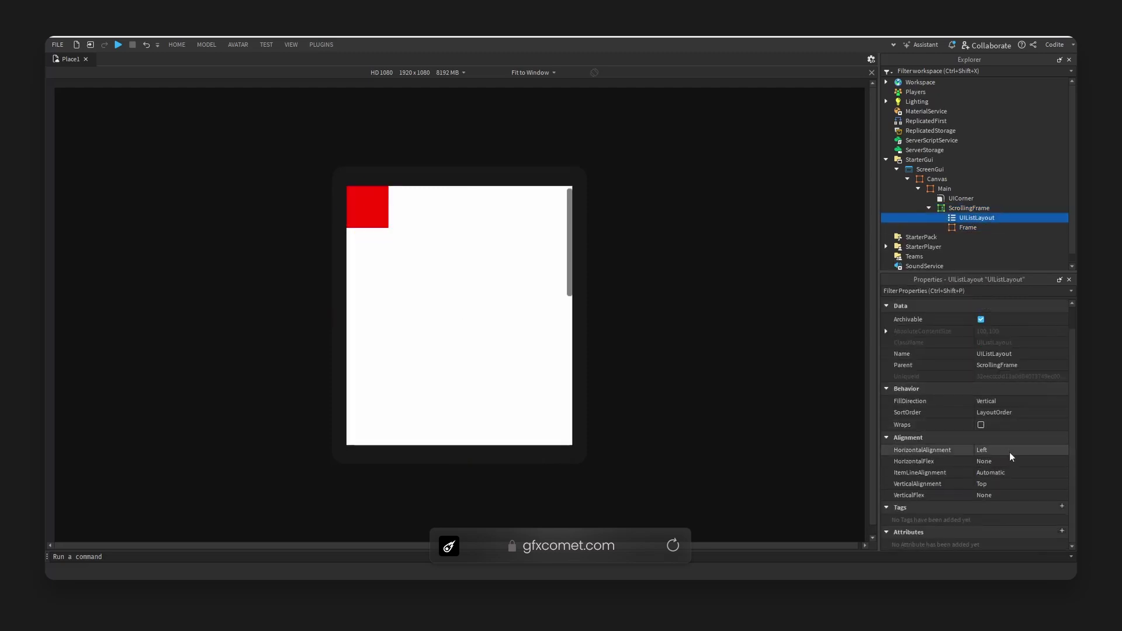
left_click(1011, 456)
left_click(1009, 466)
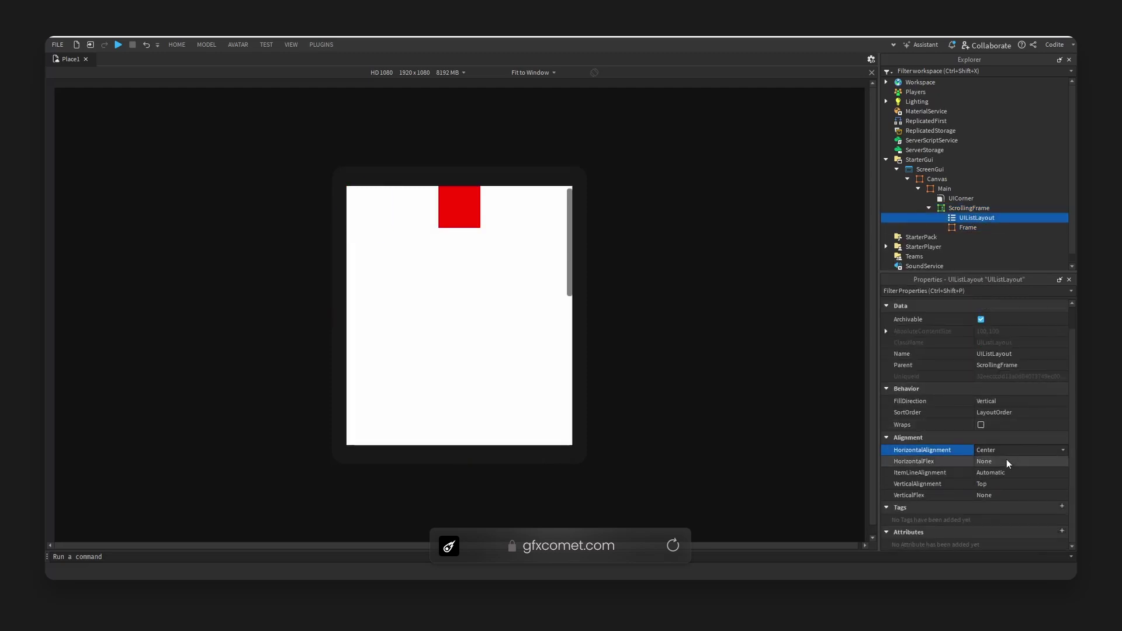
Duplicate the red Frame four times inside the ScrollingFrame.
left_click(965, 227)
key("ctrl+d")
key("ctrl+d")
key("ctrl+d")
key("ctrl+d")
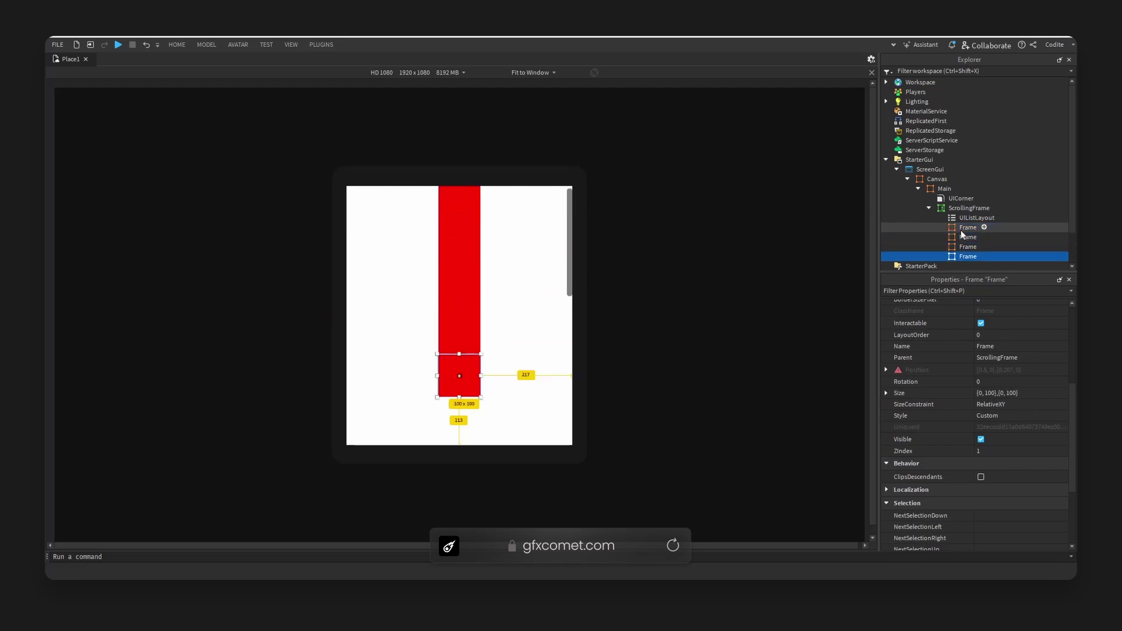
Set the UIListLayout's Padding Scale to 0.05.
left_click(968, 220)
left_click(993, 318)
left_click(1019, 329)
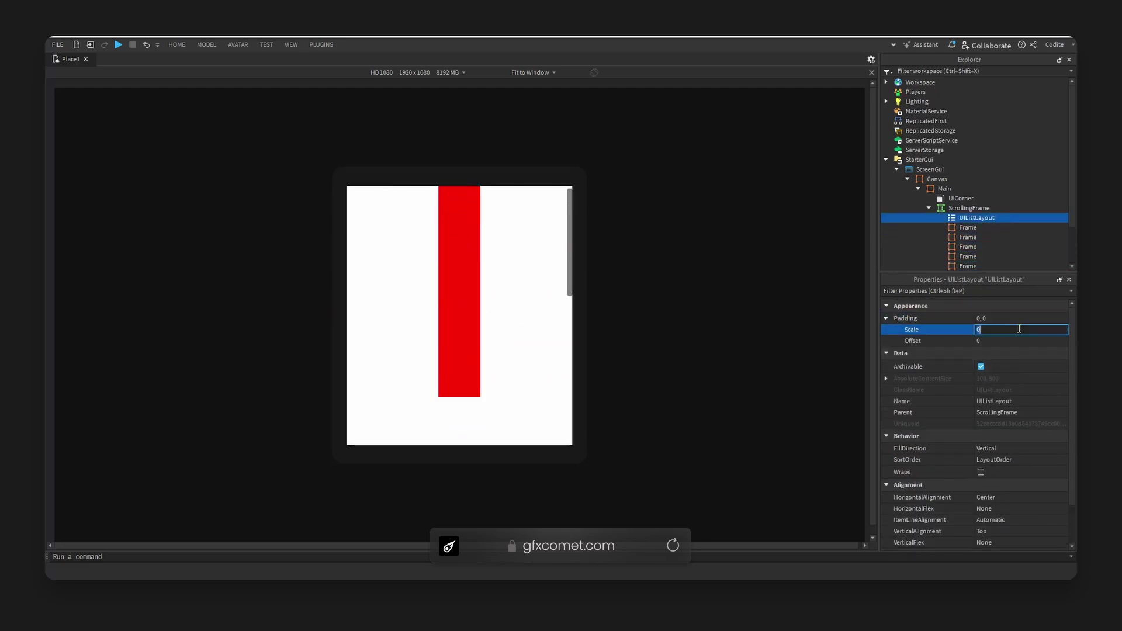
key("Return")
Make five more duplicates of the red Frame so the list extends past the ScrollingFrame's canvas.
left_click(967, 227)
scroll(510, 304, "down", 3)
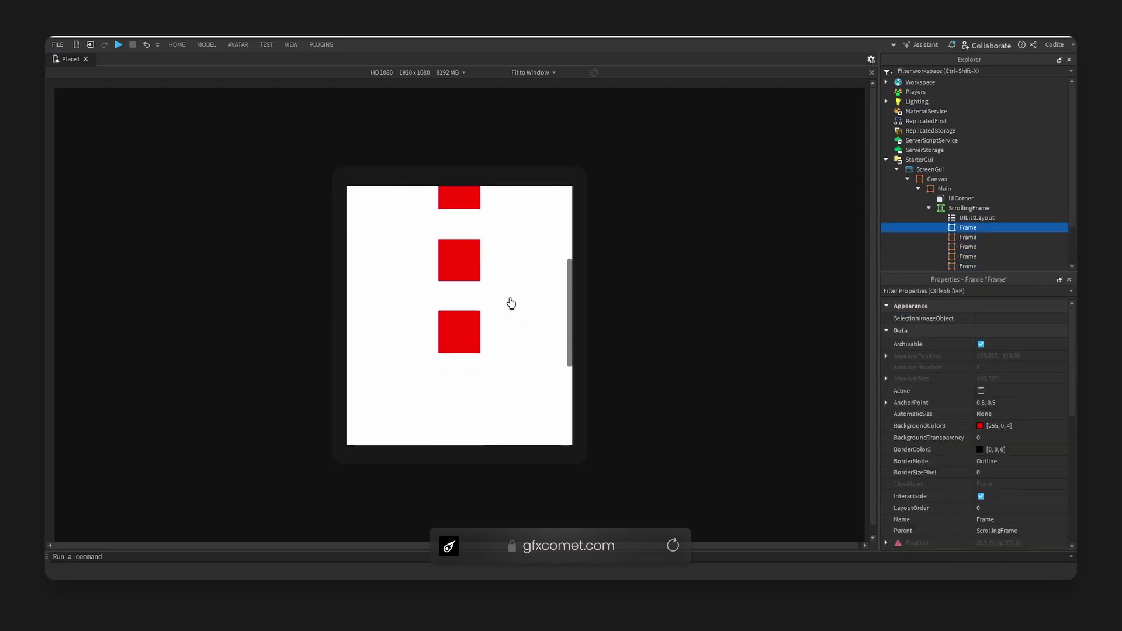
key("ctrl+d")
key("ctrl+d")
key("ctrl+d")
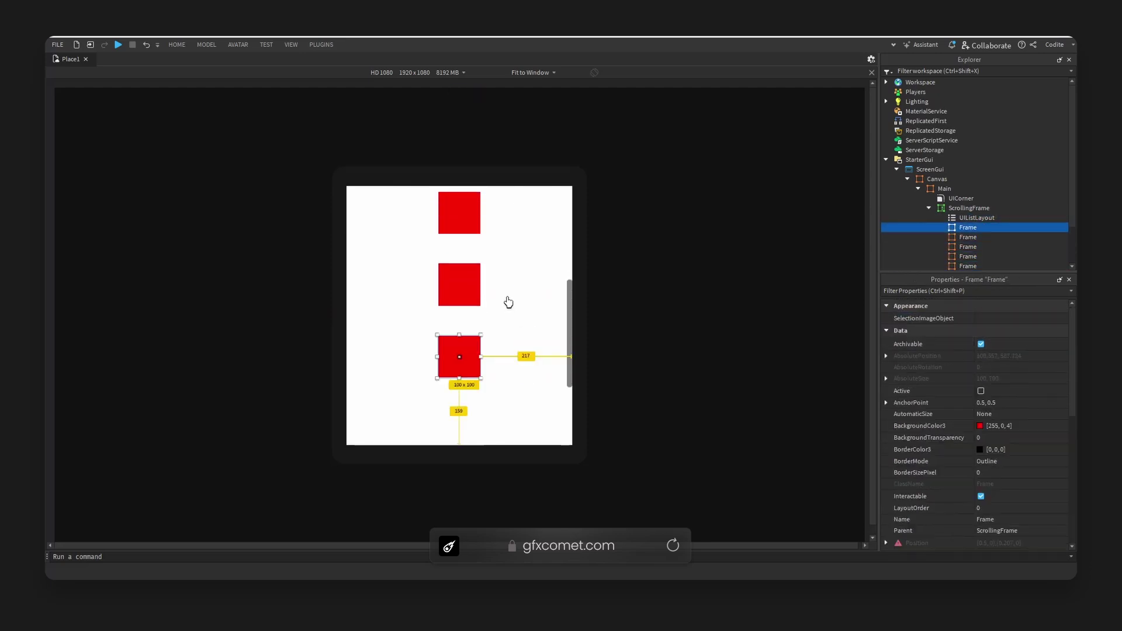
key("ctrl+d")
scroll(509, 300, "down", 2)
key("ctrl+d")
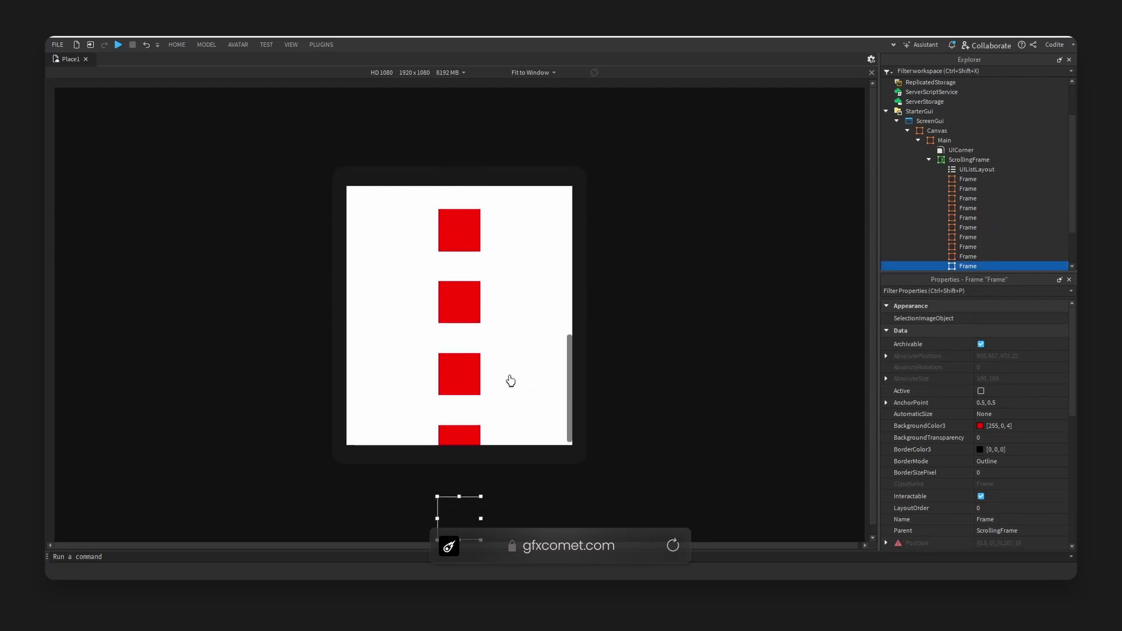
scroll(510, 380, "up", 1)
scroll(512, 379, "down", 1)
Set the Y Scale of the ScrollingFrame's CanvasSize to 4 and check how far its content scrolls.
left_click(993, 160)
scroll(997, 458, "down", 10)
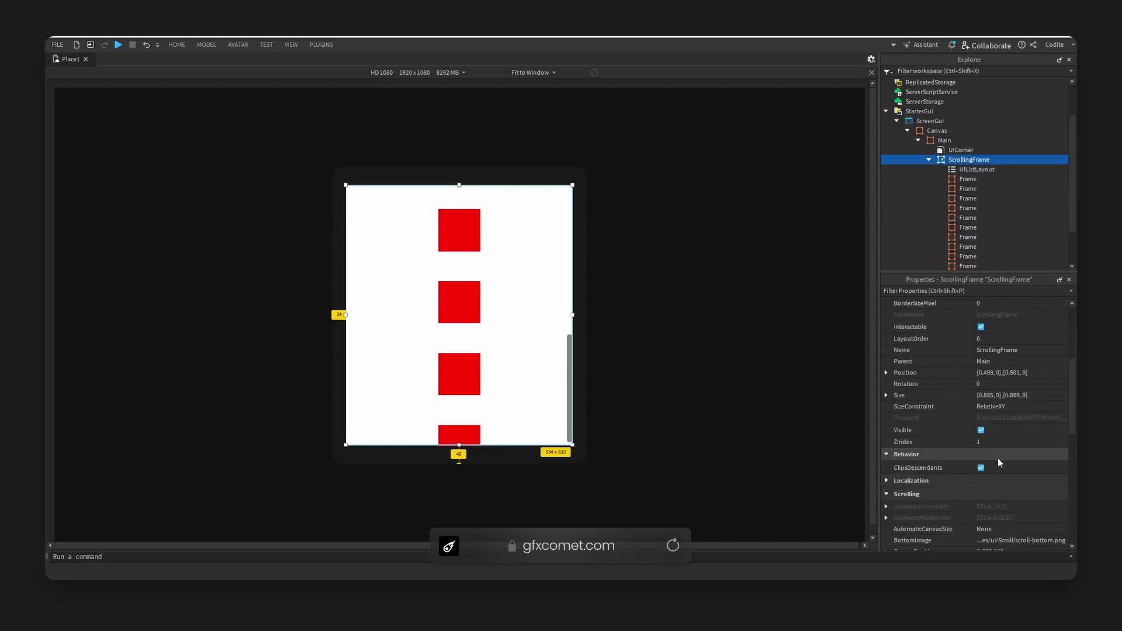
left_click(886, 393)
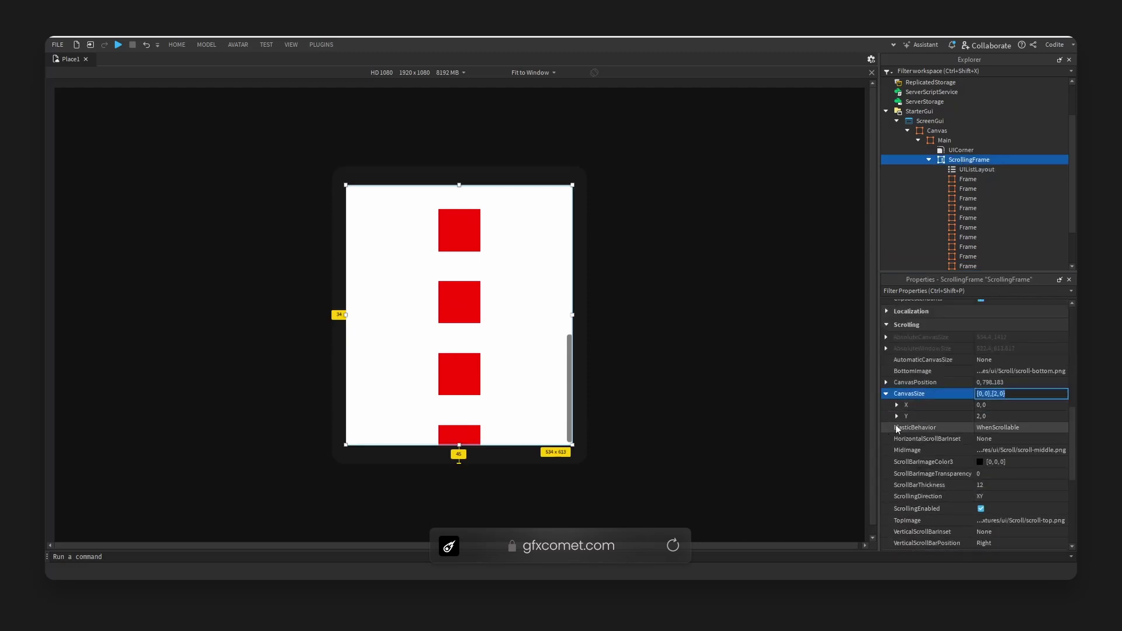
left_click(896, 416)
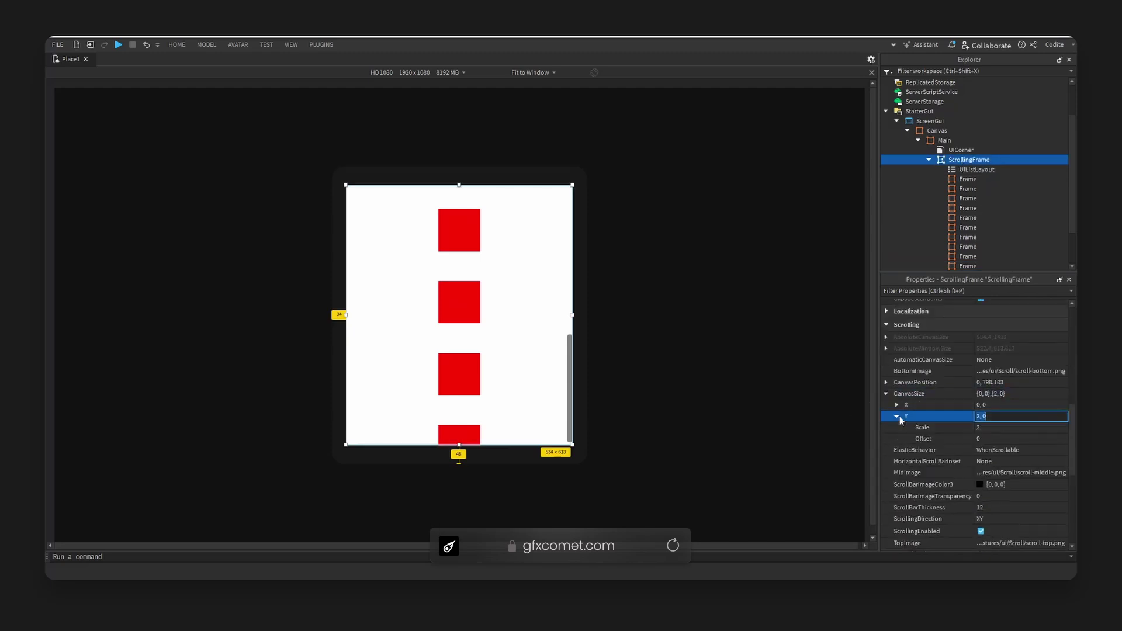
left_click(1011, 424)
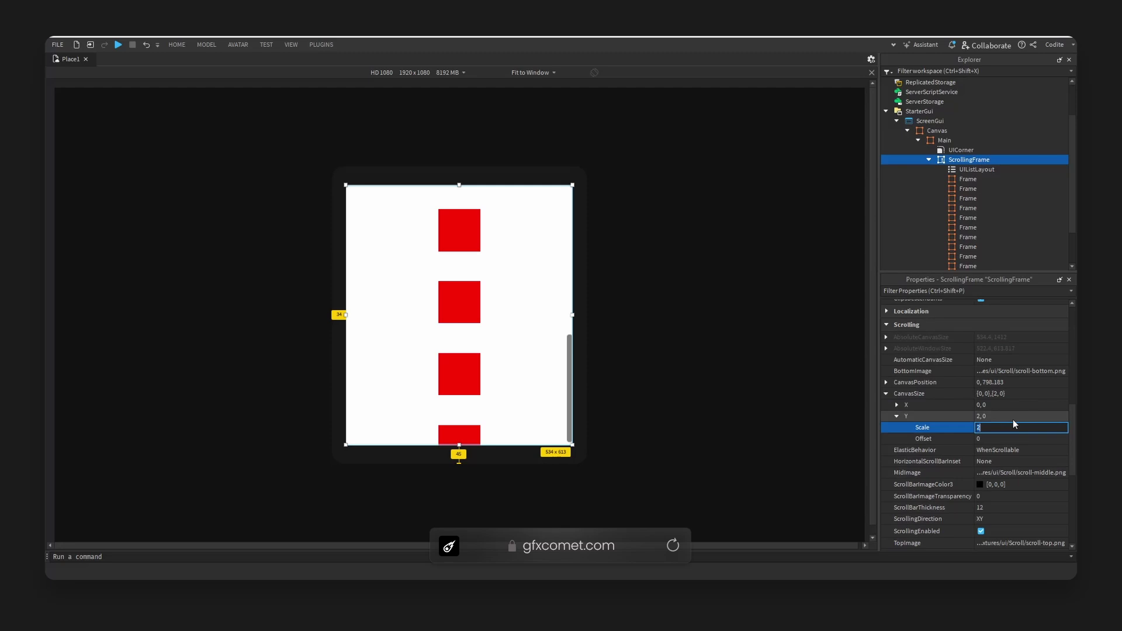
type("4")
key("Return")
scroll(499, 375, "down", 5)
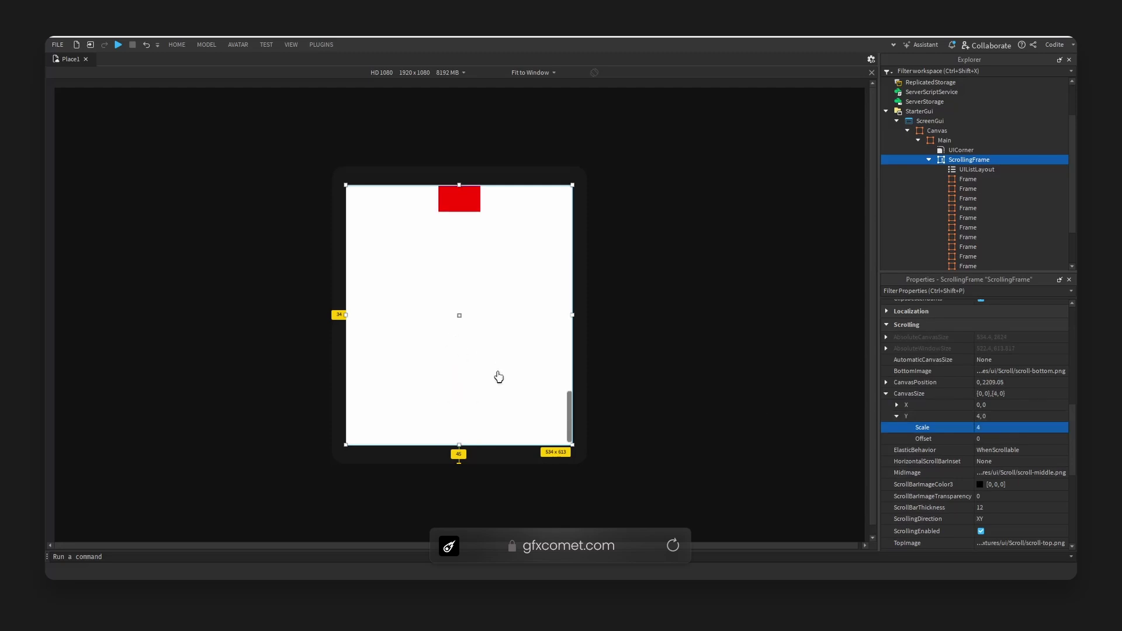
scroll(510, 408, "up", 2)
scroll(510, 408, "up", 10)
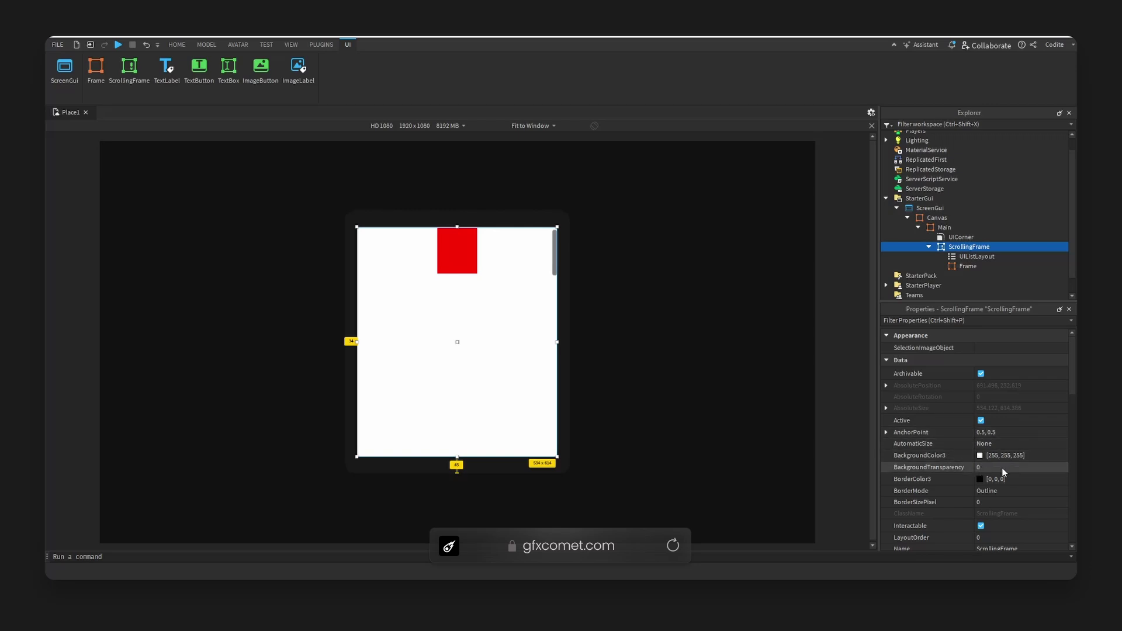
Set the ScrollingFrame's BackgroundTransparency to 1.
left_click(1001, 467)
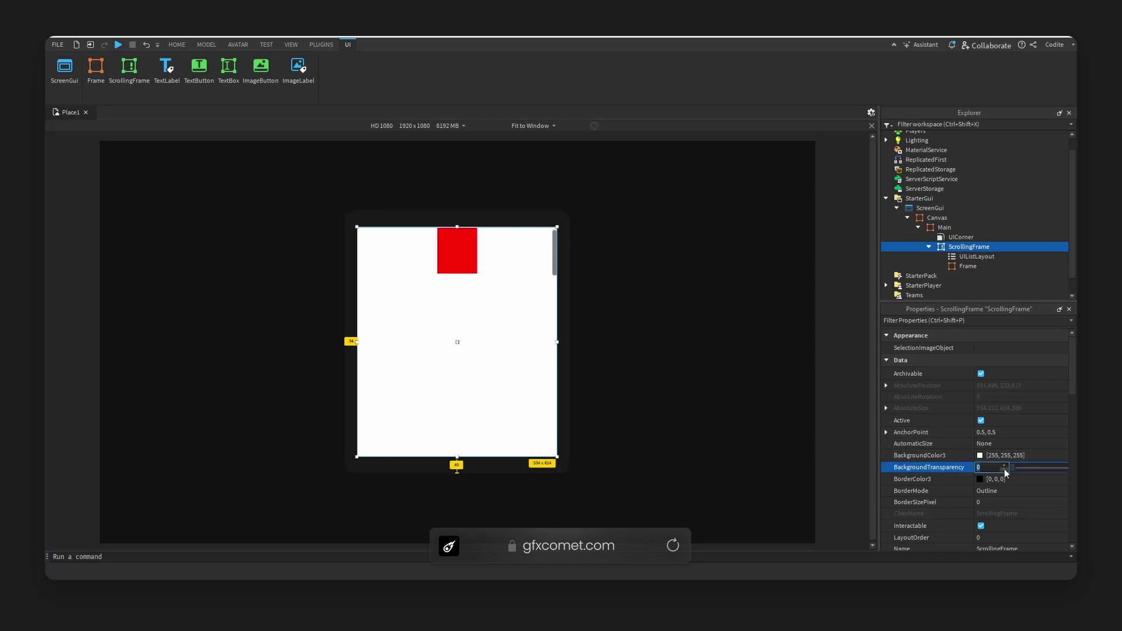
type("1")
key("Return")
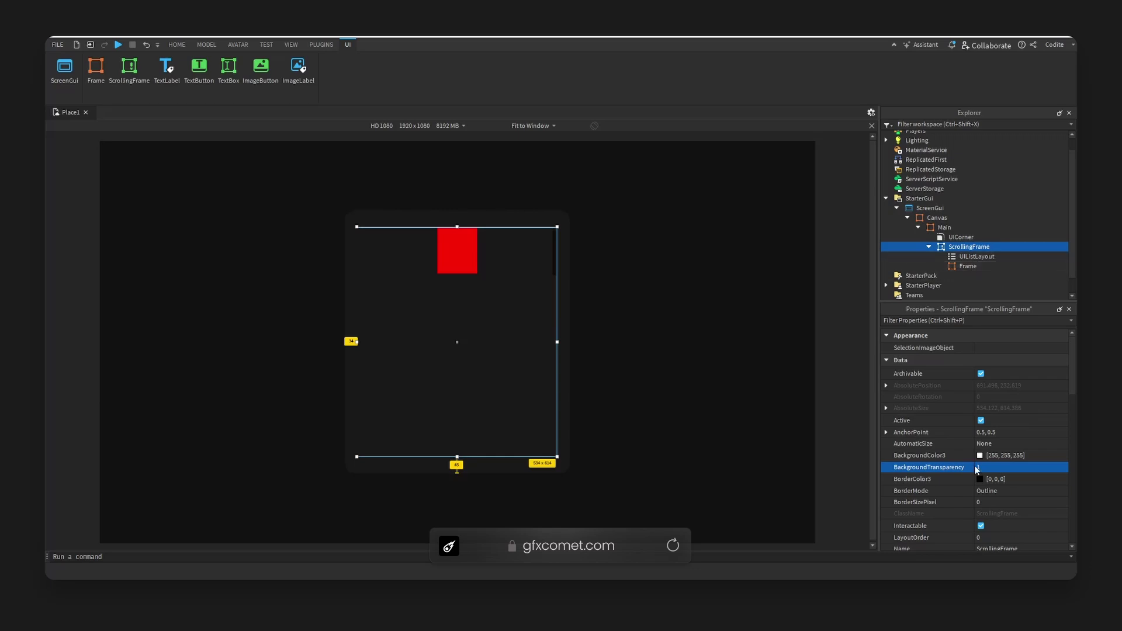
Change the ScrollingFrame's ScrollBarImageColor3 to white 255, 255, 255.
scroll(974, 465, "down", 8)
scroll(975, 462, "down", 3)
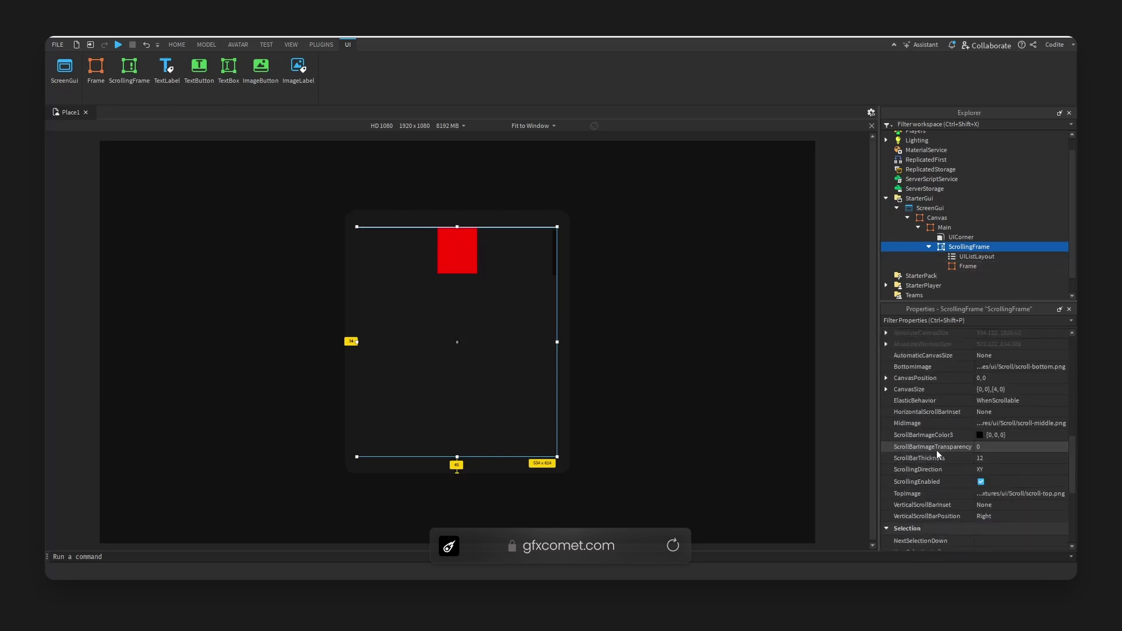
left_click(978, 436)
left_click_drag(497, 193, 636, 259)
left_click(818, 344)
left_click_drag(818, 343, 698, 303)
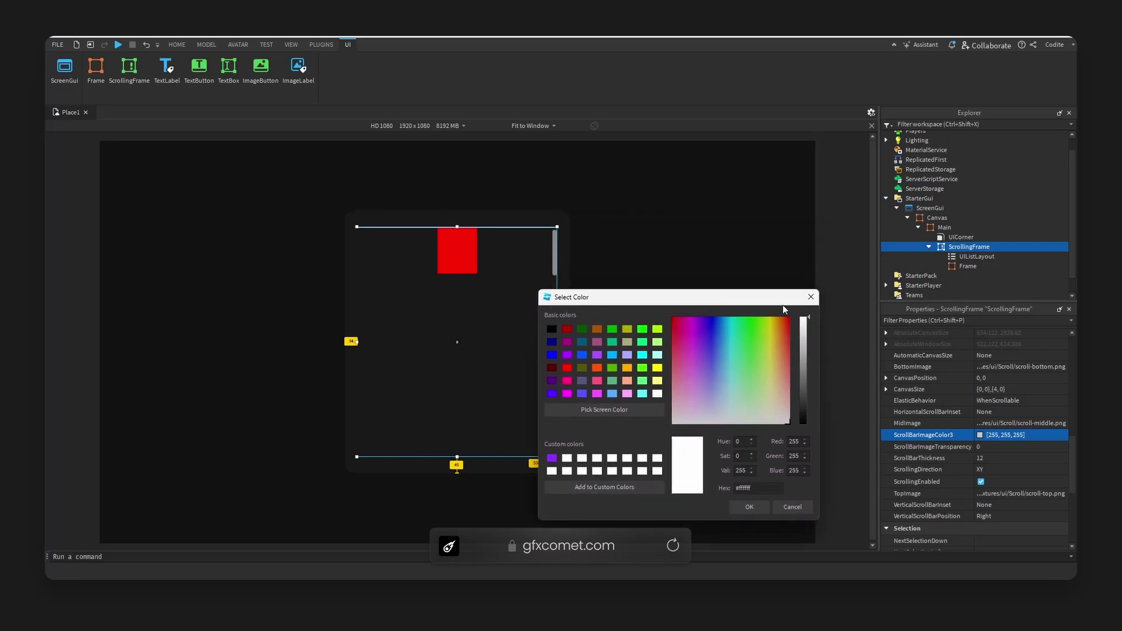
left_click_drag(783, 305, 817, 232)
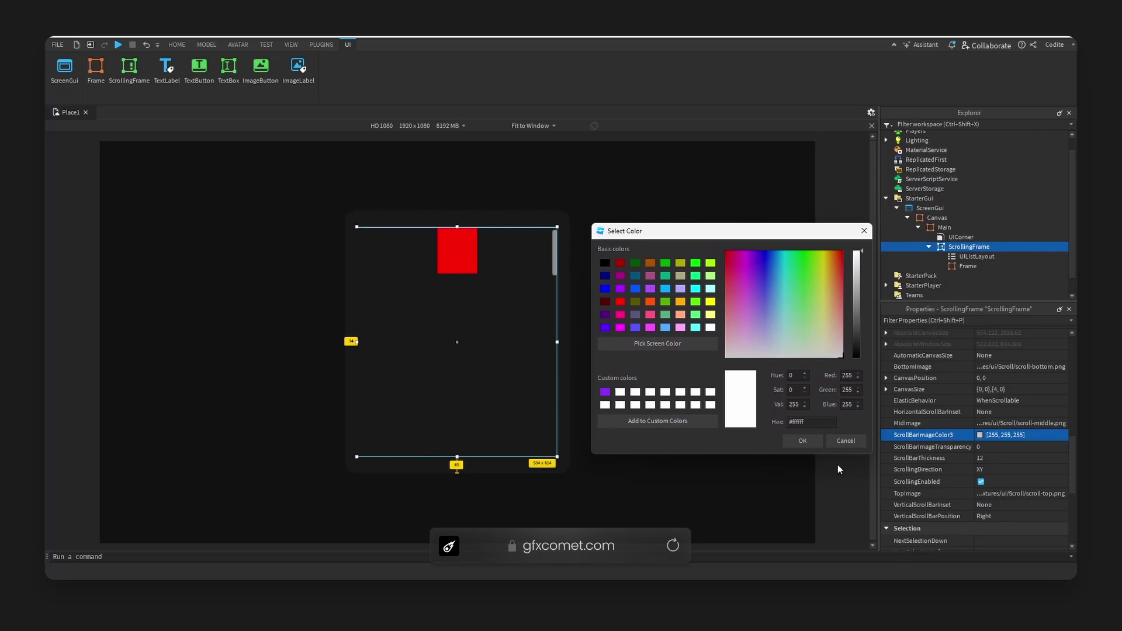
left_click(802, 443)
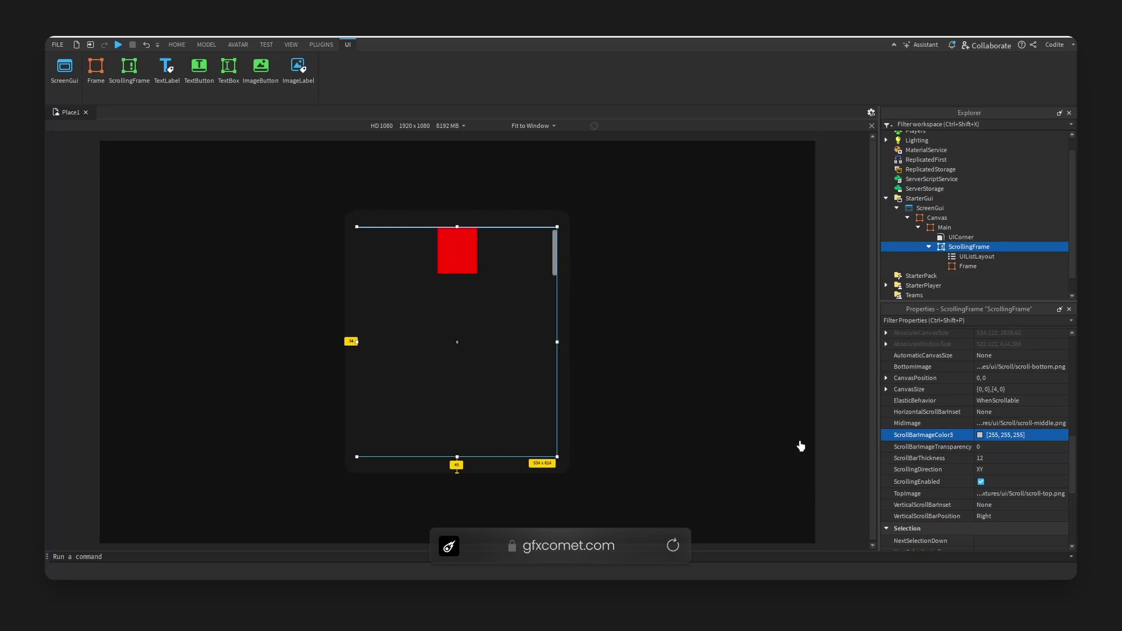
Add a UICorner to the ScrollingFrame.
left_click(968, 266)
left_click(975, 247)
left_click(929, 246)
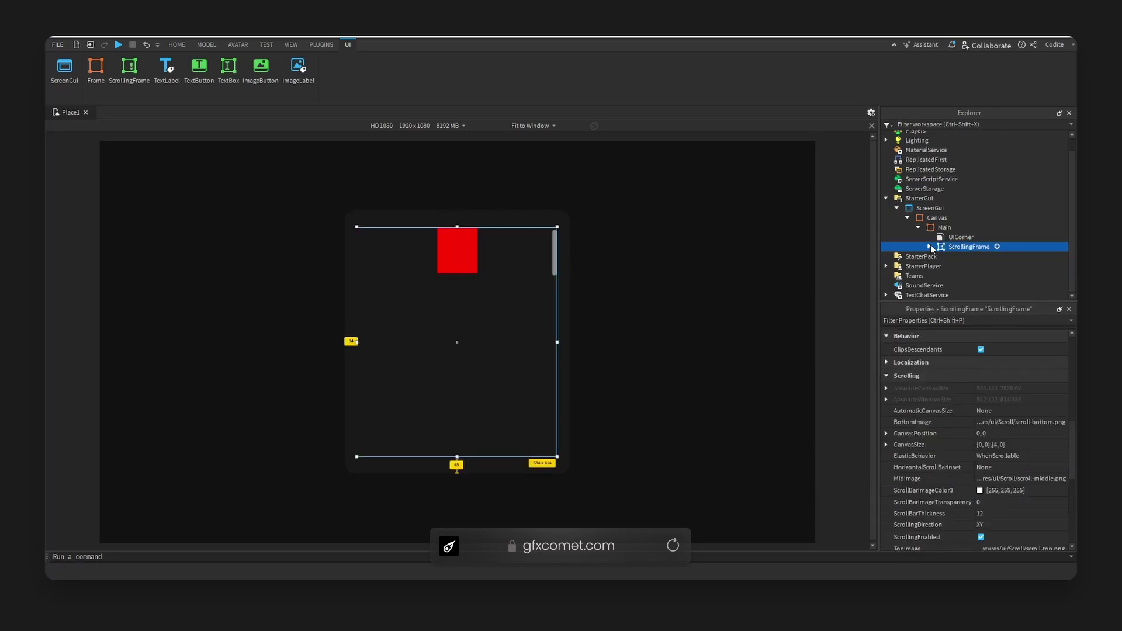
left_click(997, 247)
type("c")
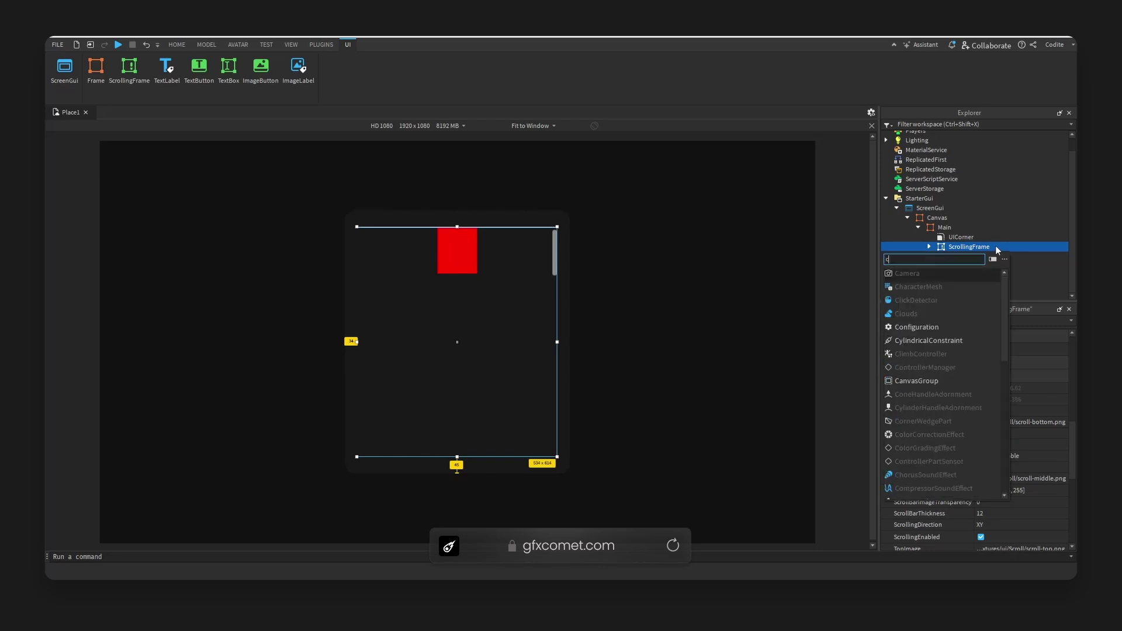
type("or")
key("Down")
key("Down")
key("Return")
Set the CornerRadius of the ScrollingFrame's UICorner to Scale 0.05 and Offset 0.
left_click(992, 256)
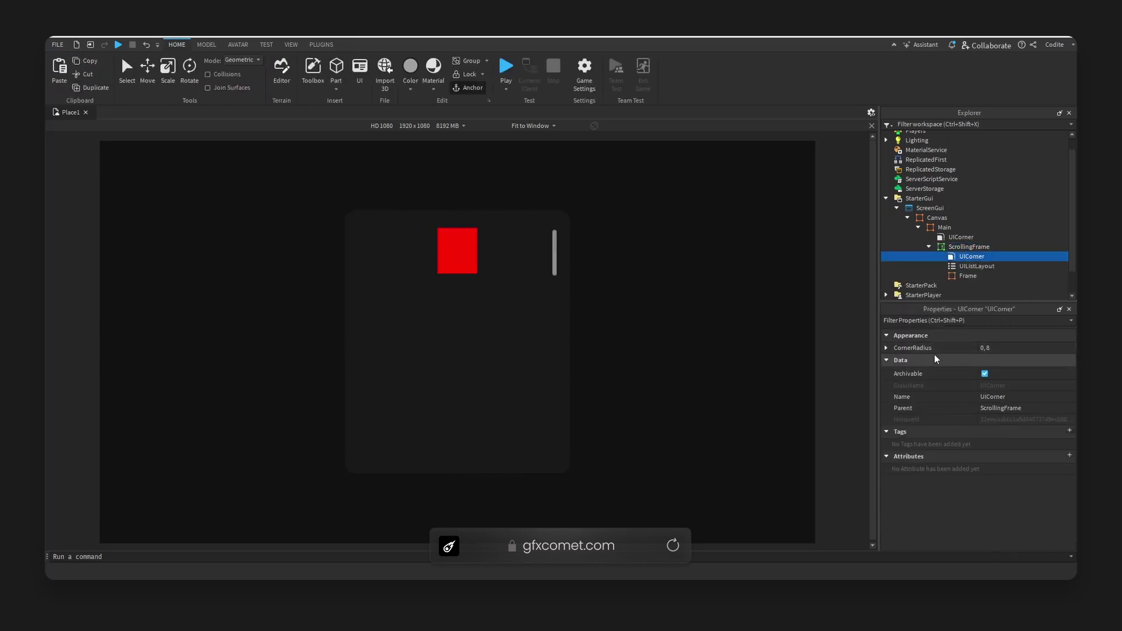
double_click(934, 349)
left_click(1011, 370)
type("0")
left_click(1032, 359)
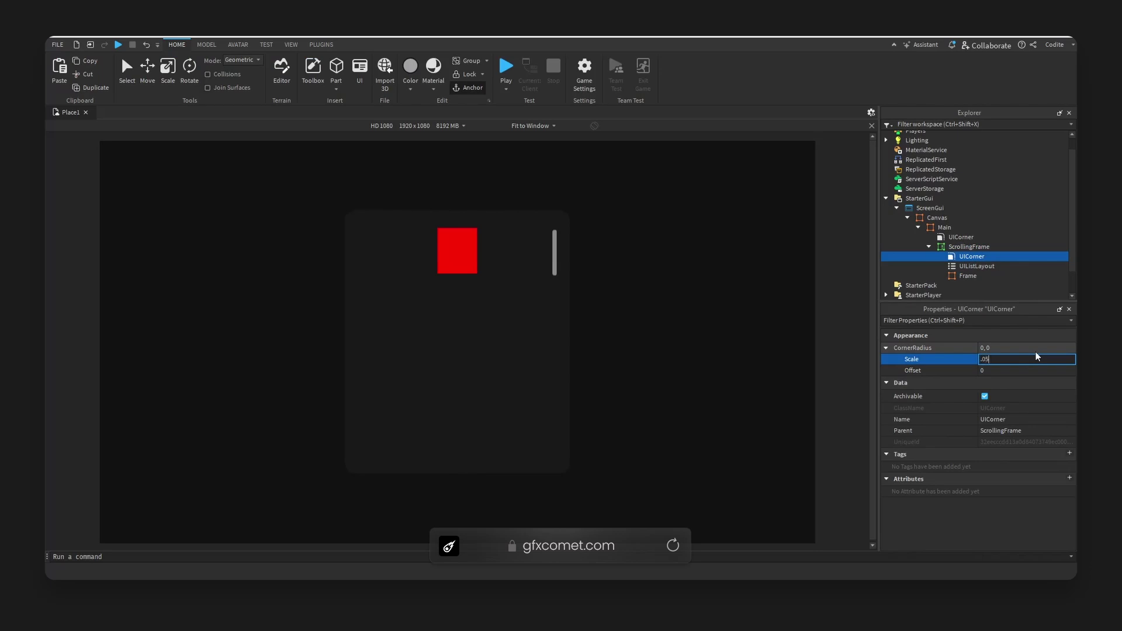
key("Return")
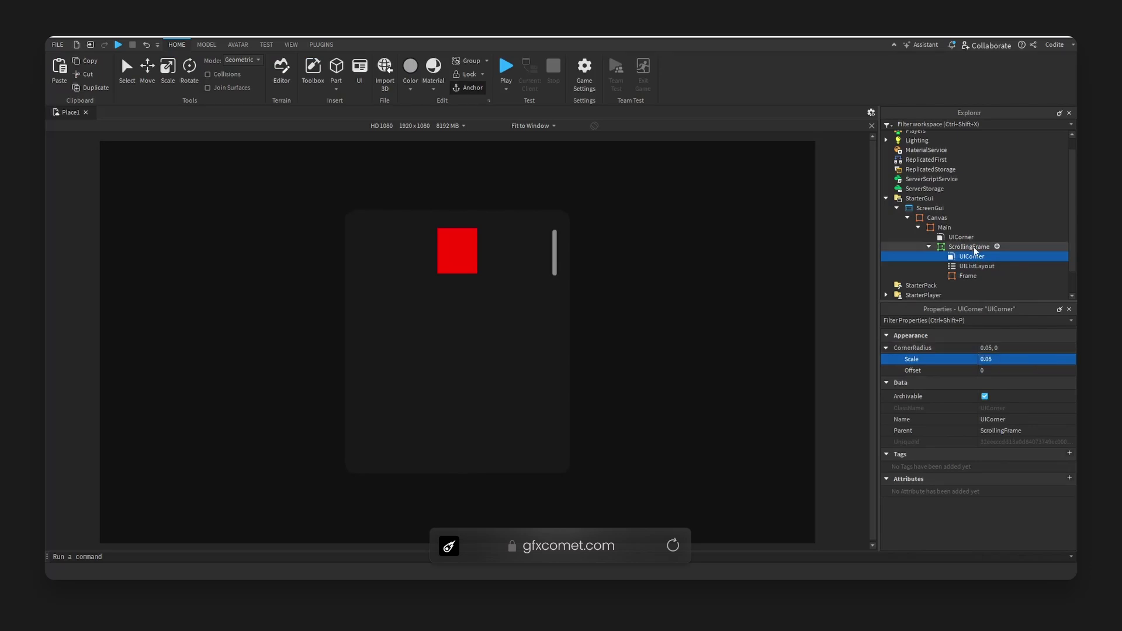
Add a UIStroke to the ScrollingFrame and set its Thickness to 5.
left_click(997, 246)
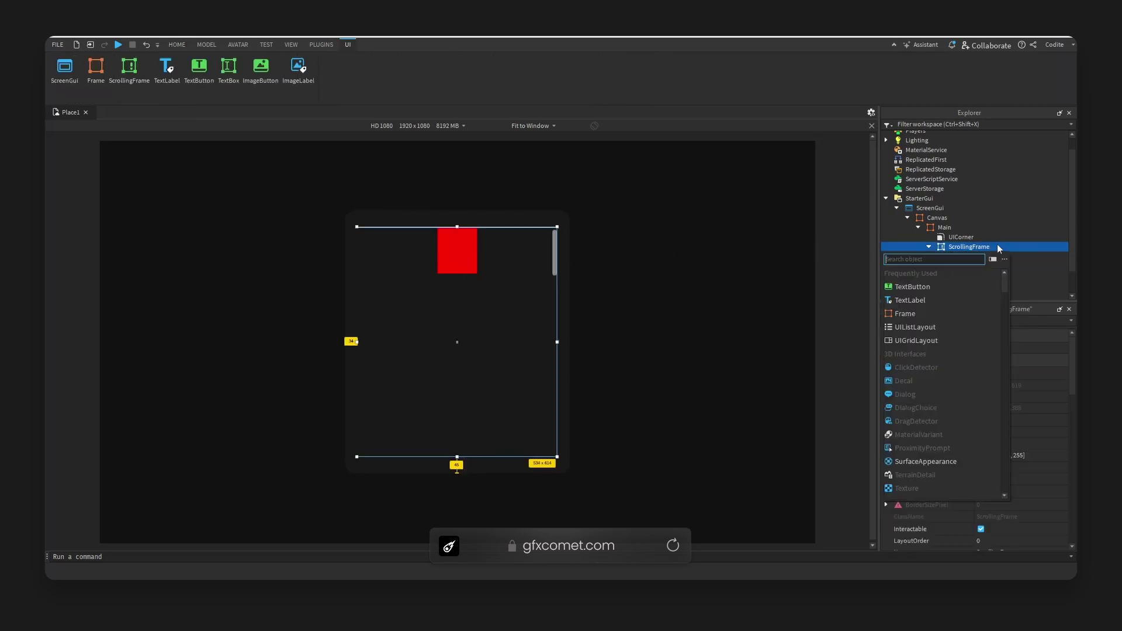
type("str")
left_click(937, 288)
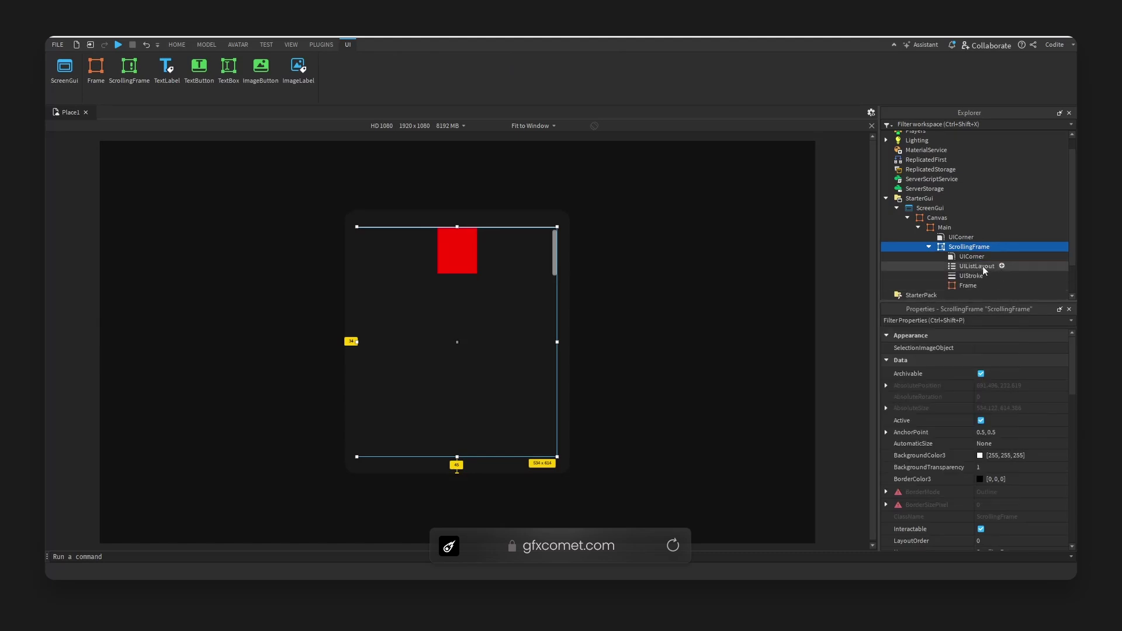
left_click(969, 276)
left_click(1007, 383)
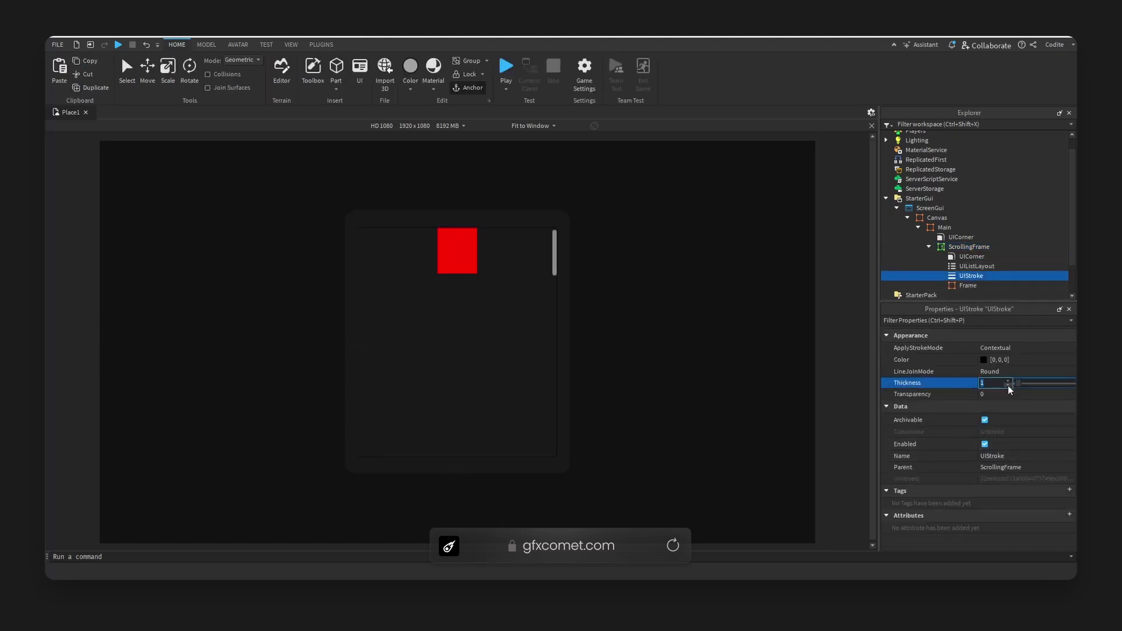
type("3")
key("BackSpace")
type("5")
key("Return")
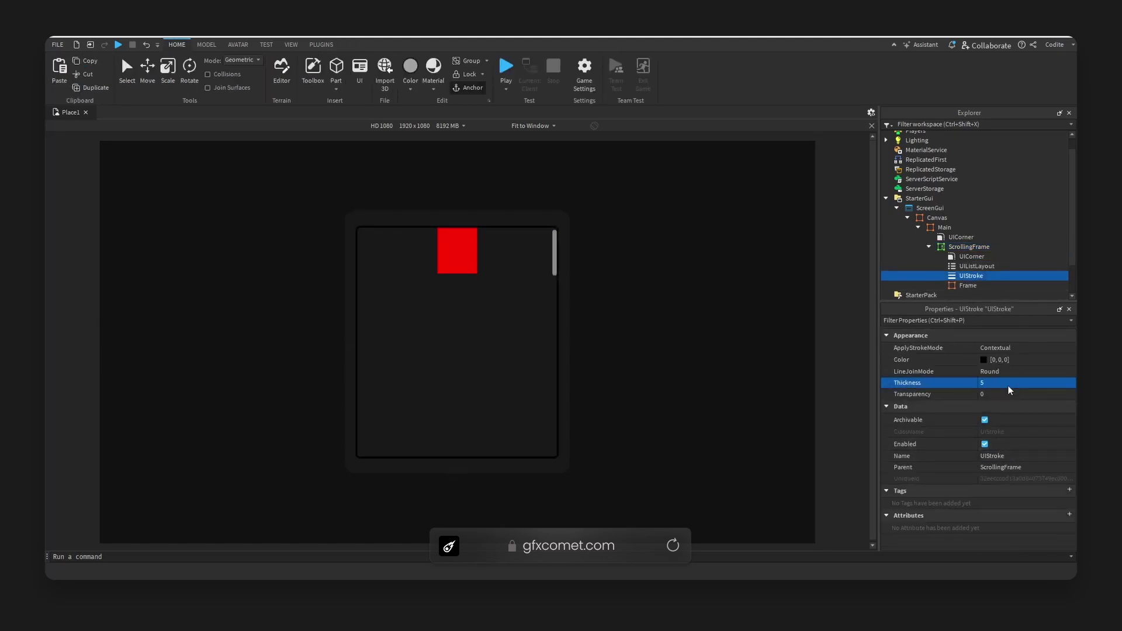
Change the UIStroke's Color to the dark grey 35, 35, 35.
left_click(982, 361)
left_click_drag(592, 194, 727, 182)
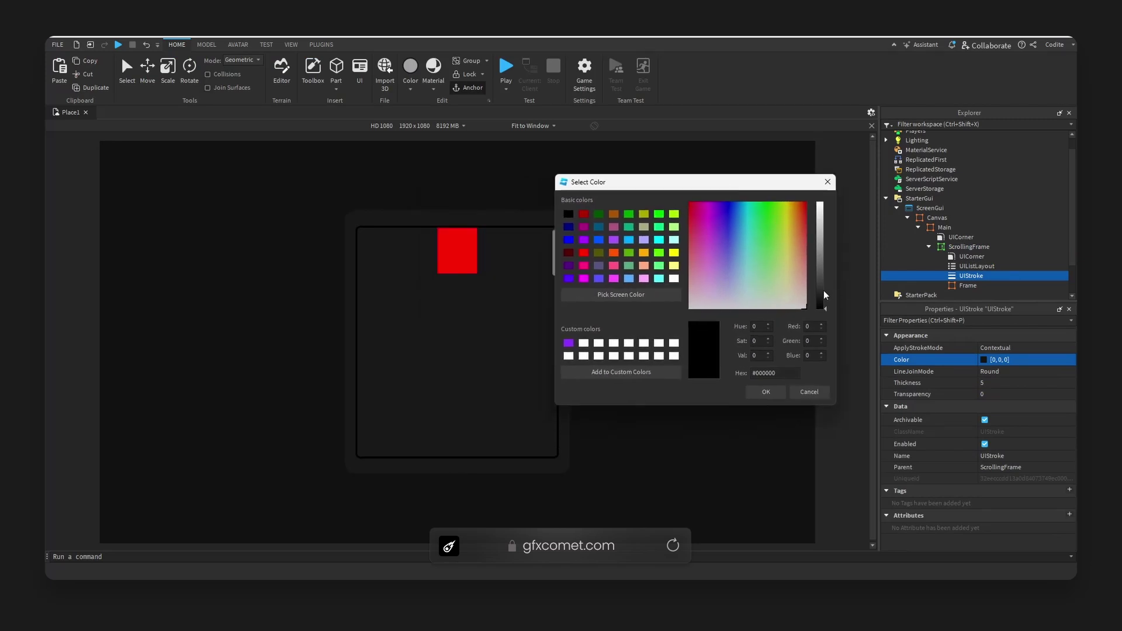
left_click_drag(821, 299, 820, 296)
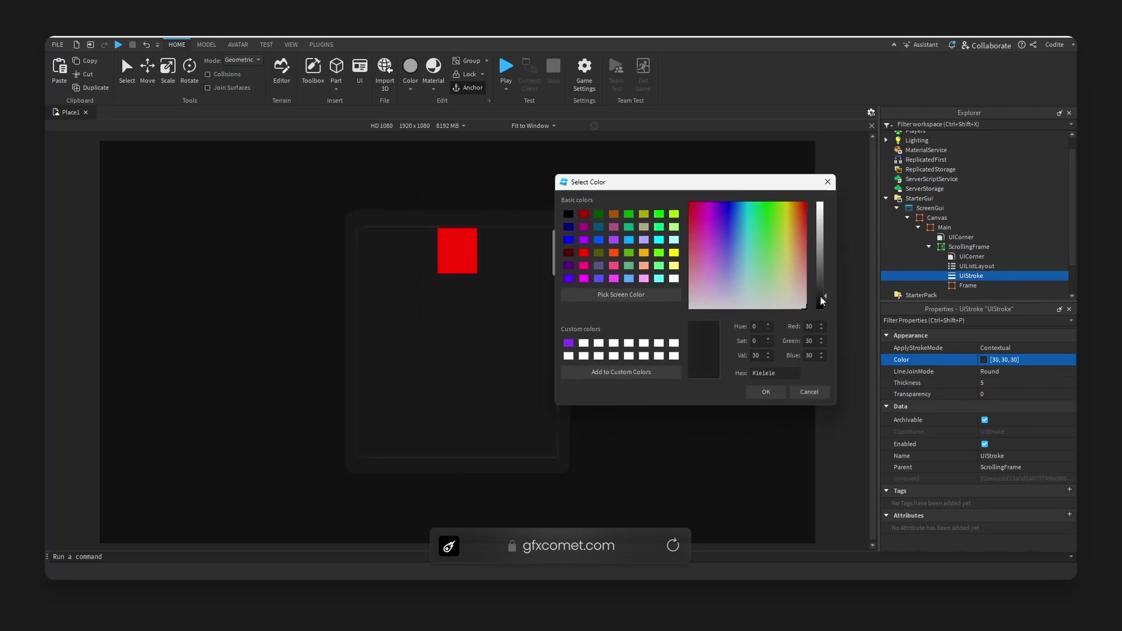
left_click(765, 392)
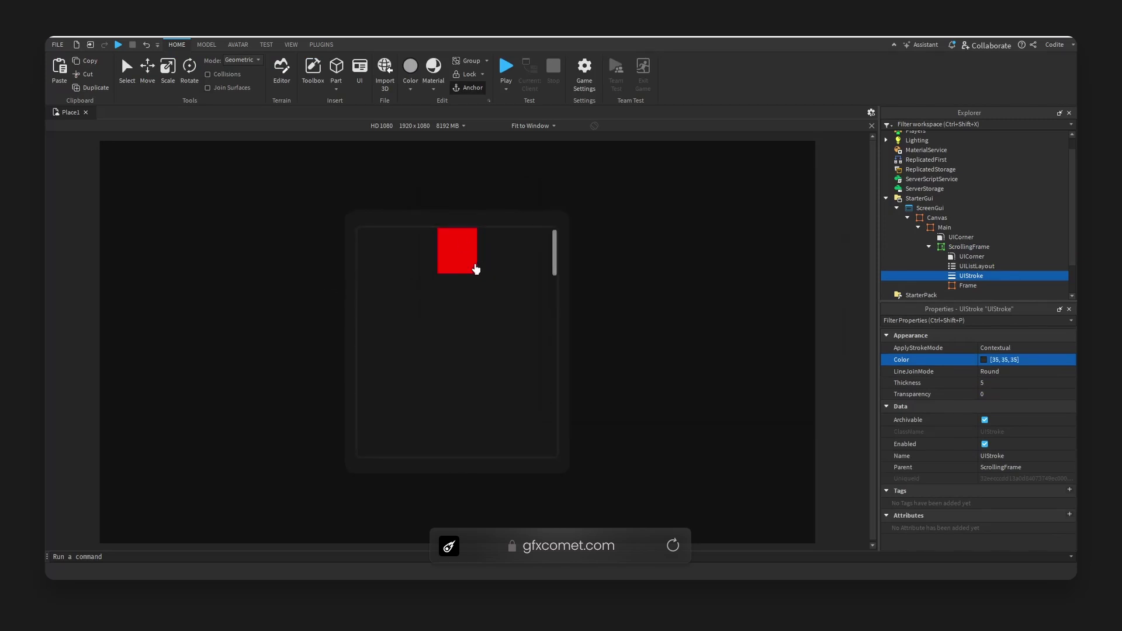
Delete the UIListLayout from the ScrollingFrame and add a UIGridLayout in its place.
left_click(974, 267)
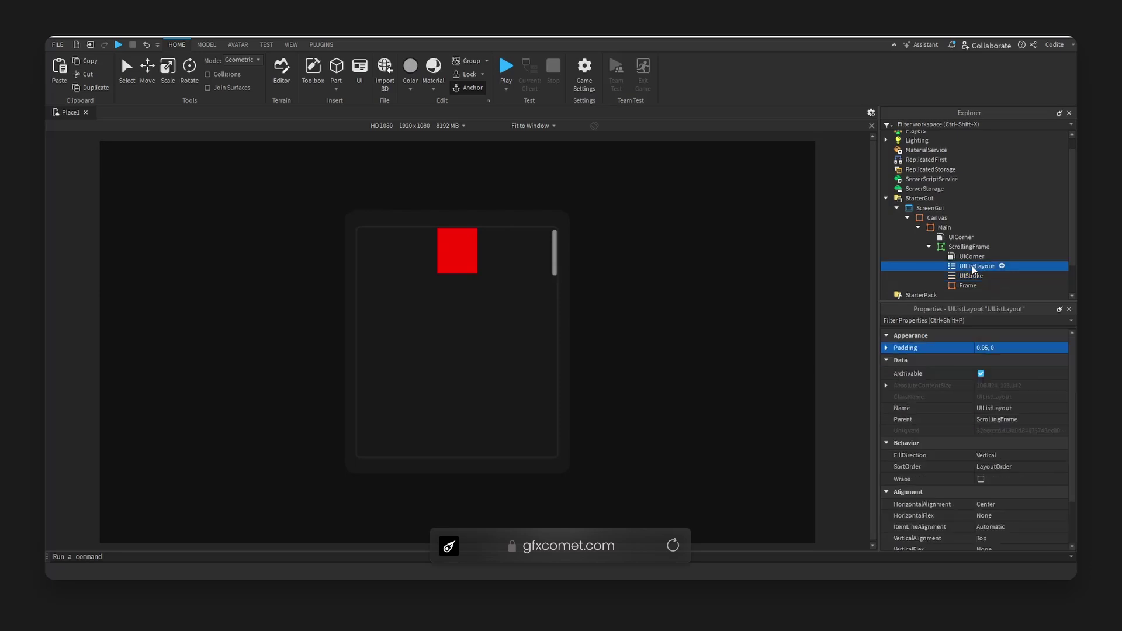
left_click(969, 247)
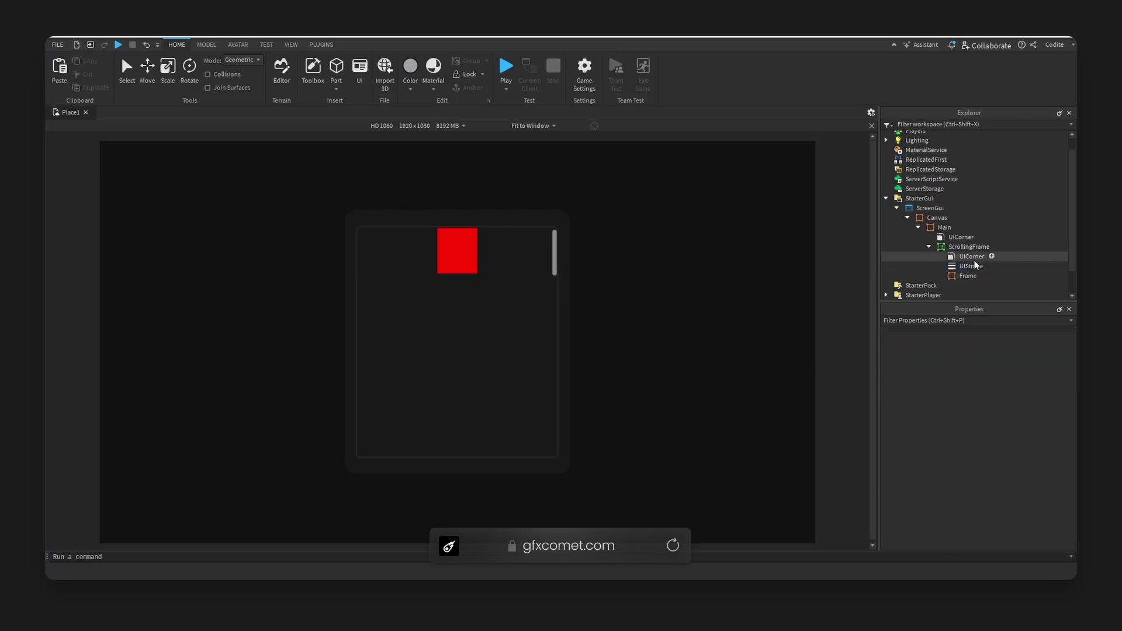
left_click(1000, 247)
type("grid")
left_click(969, 272)
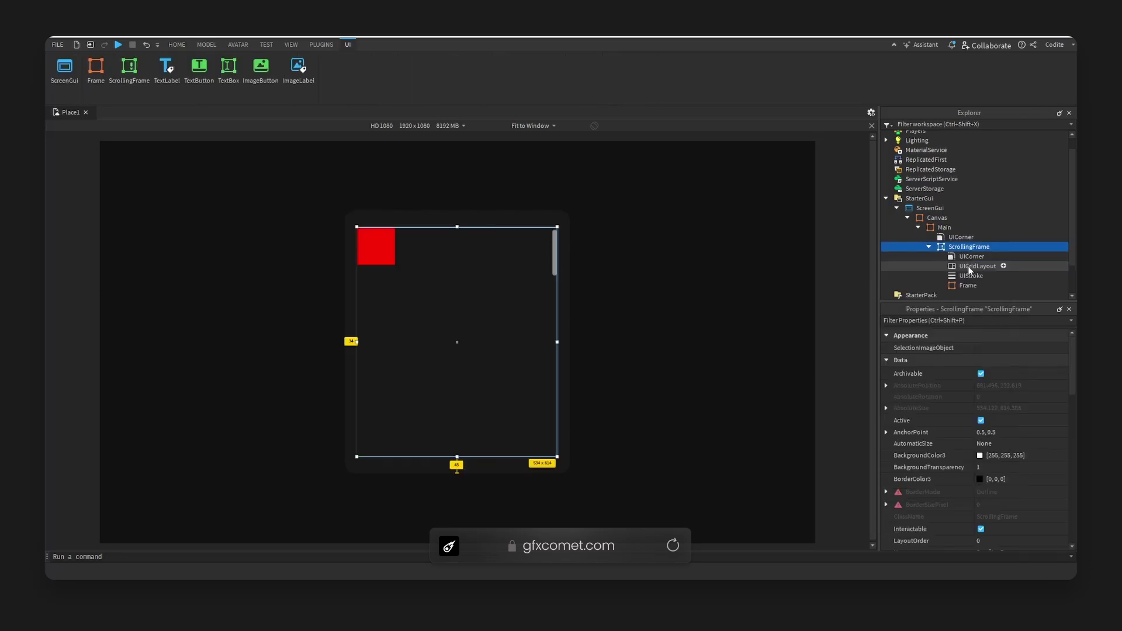
Set the X and Y Offset of the UIGridLayout's CellSize to 0.
left_click(969, 267)
left_click(887, 360)
left_click(897, 370)
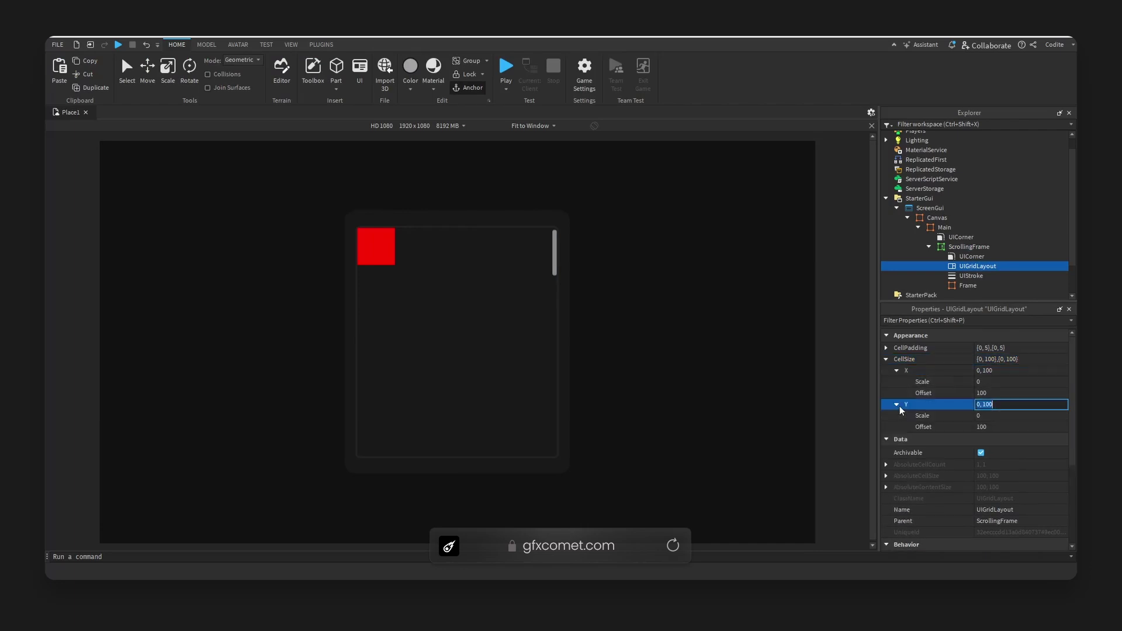
left_click(1014, 393)
type("0")
left_click(1017, 426)
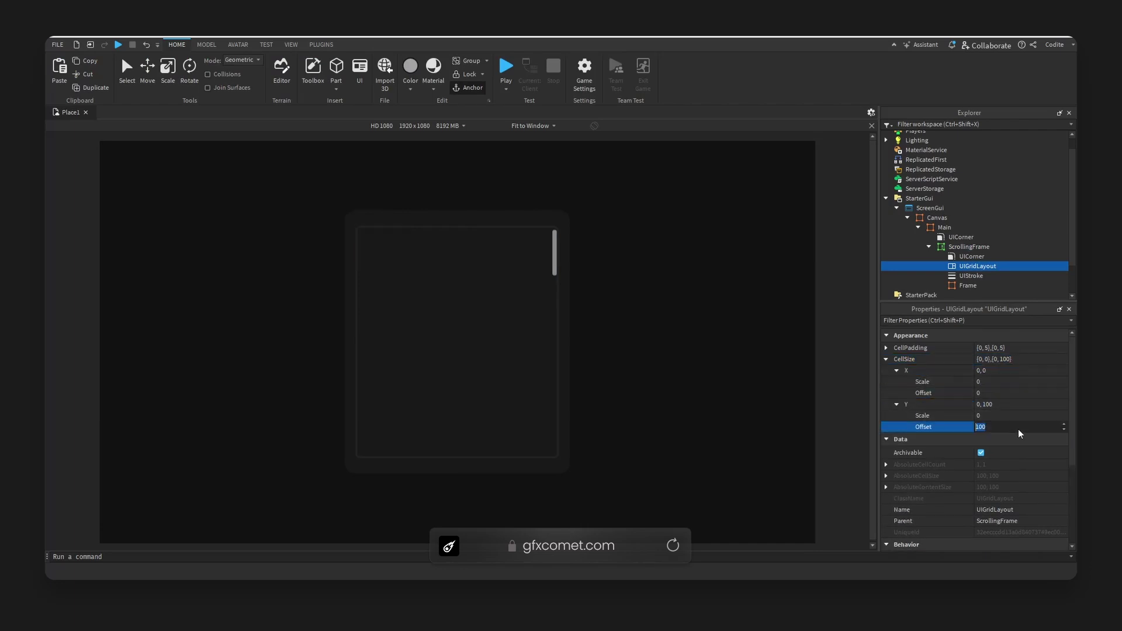
type("0")
Set the X and Y Scale of the UIGridLayout's CellSize to 0.1.
left_click(1025, 381)
type("0.1")
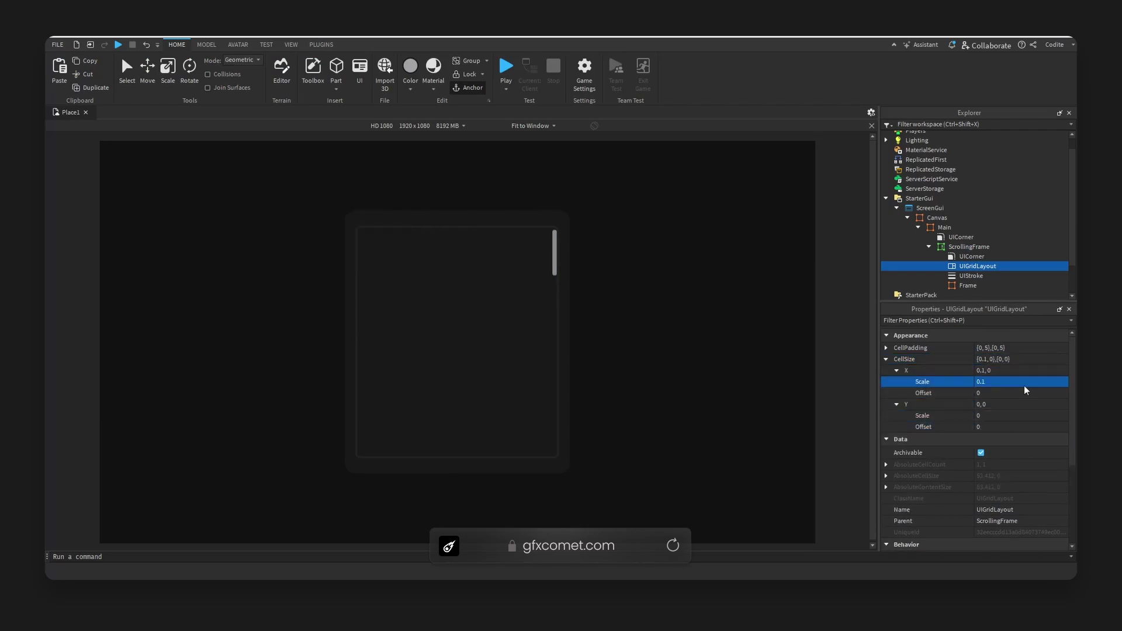
left_click(1006, 418)
type("0.1")
key("Return")
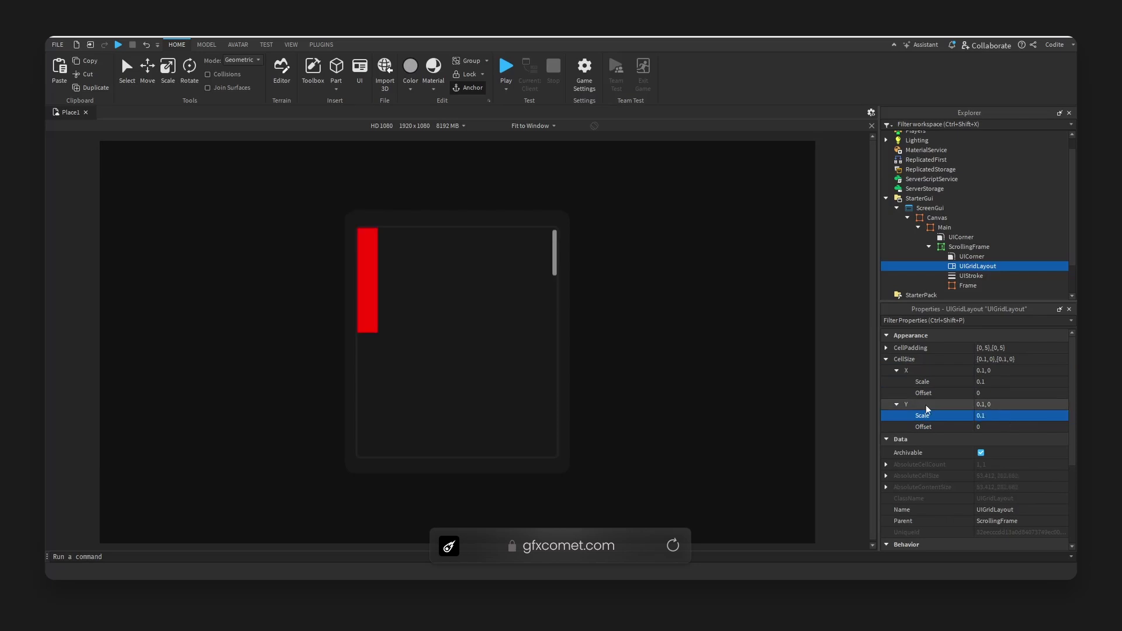
Try a Y Scale of 0.05 and of 0.025 for the UIGridLayout's CellSize.
left_click(1031, 415)
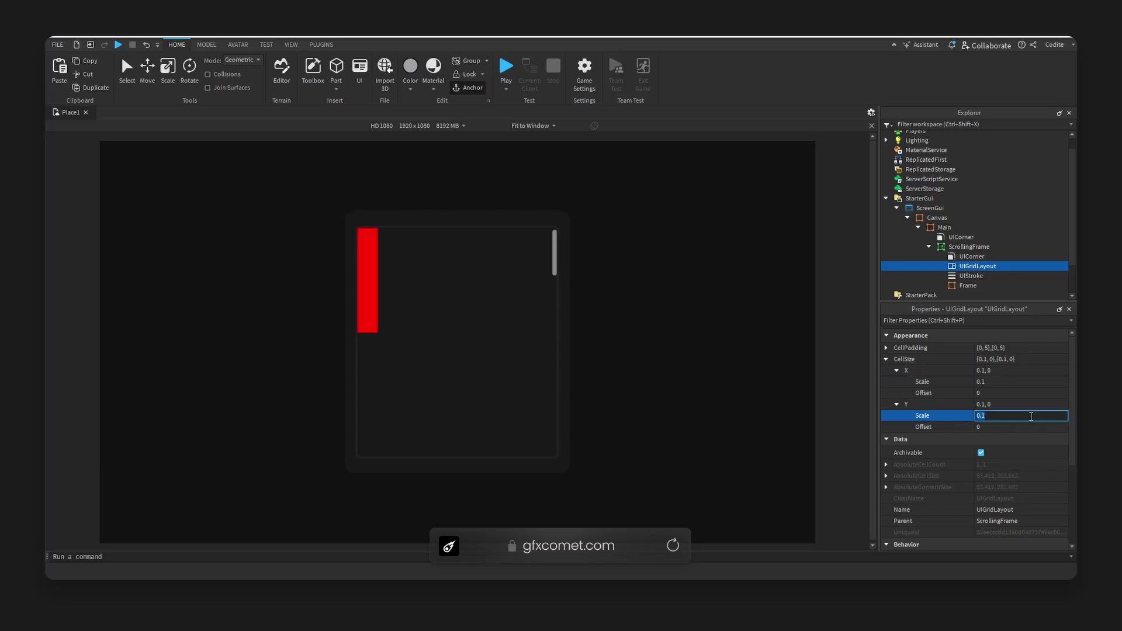
type(".05")
key("Return")
left_click(1031, 418)
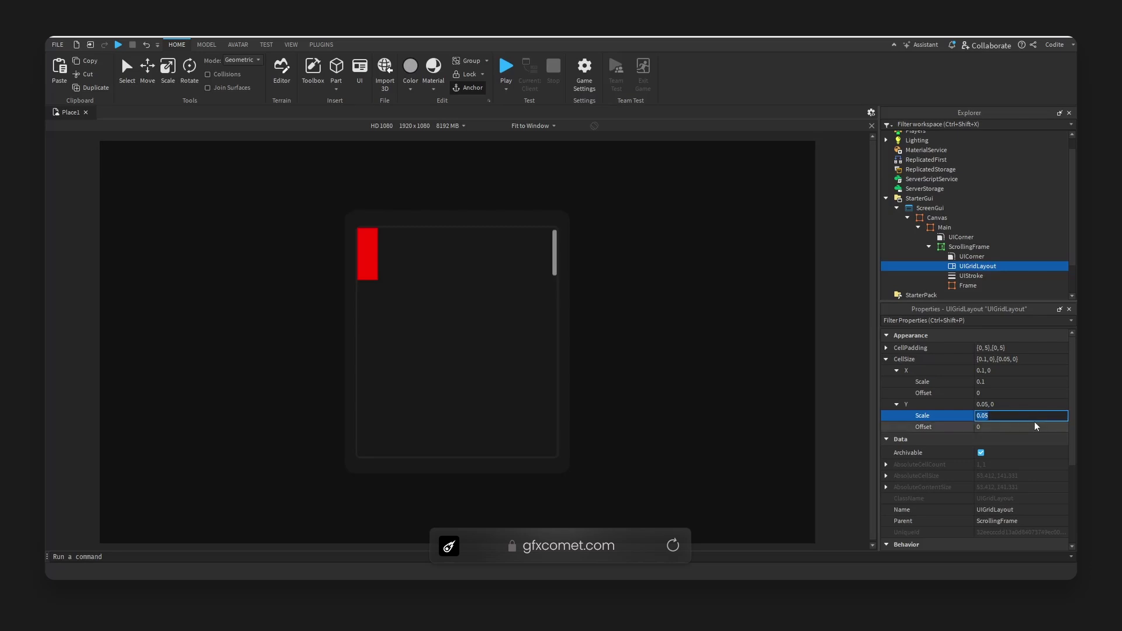
type(".025")
key("Return")
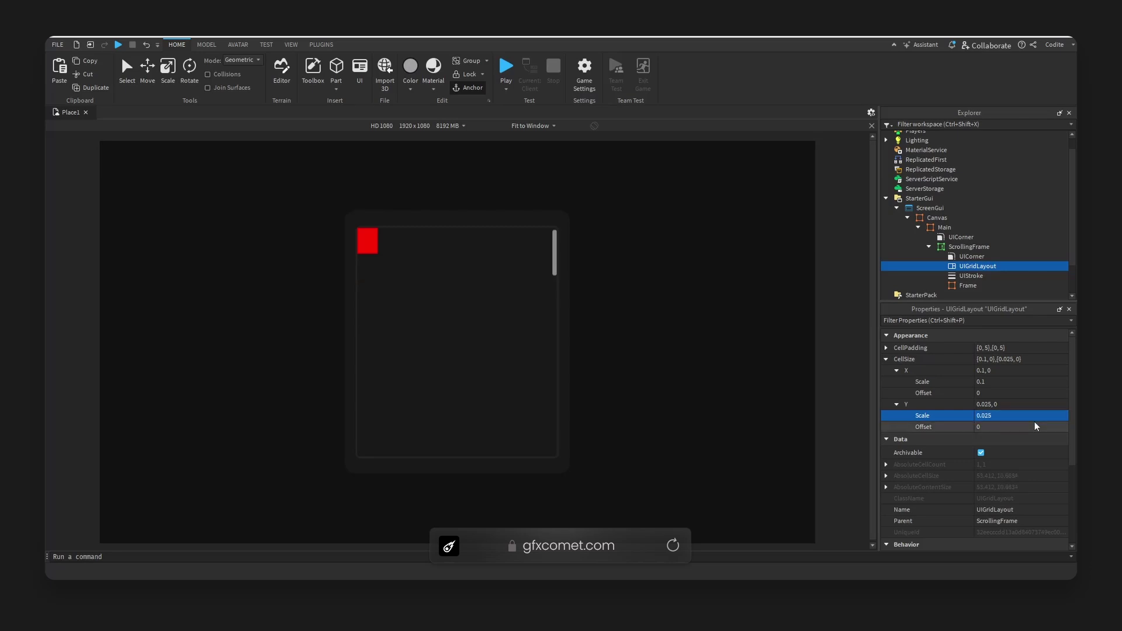
Set the UIGridLayout's CellSize to a Y Scale of 0.035 and an X Scale of 0.2.
left_click(1014, 414)
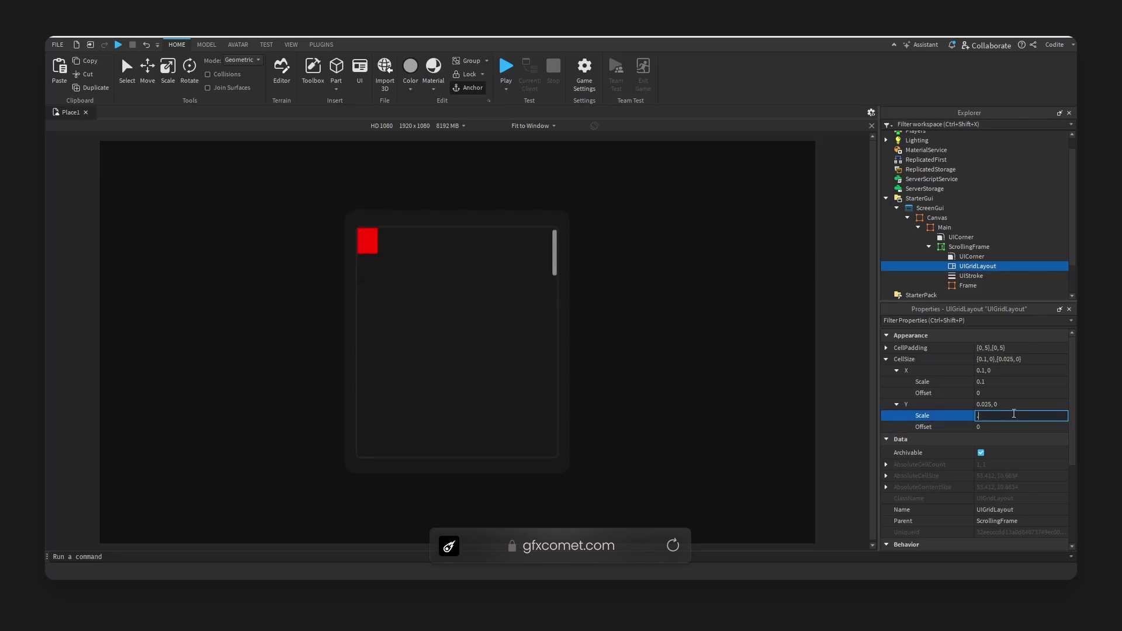
type(".035")
key("Return")
left_click(1013, 382)
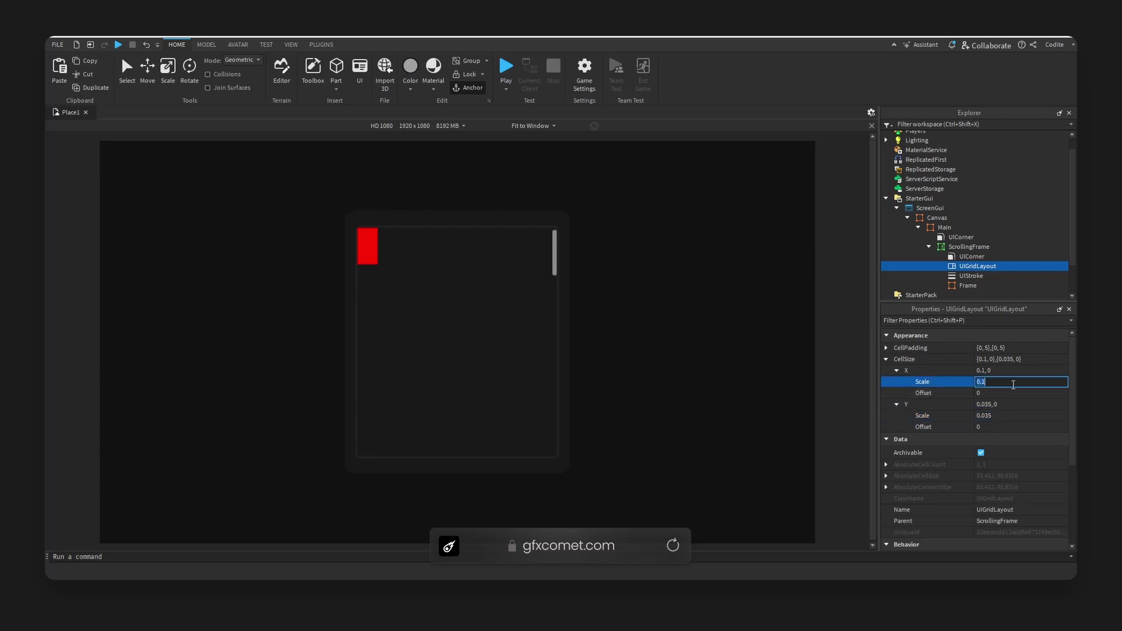
type(".2")
key("Return")
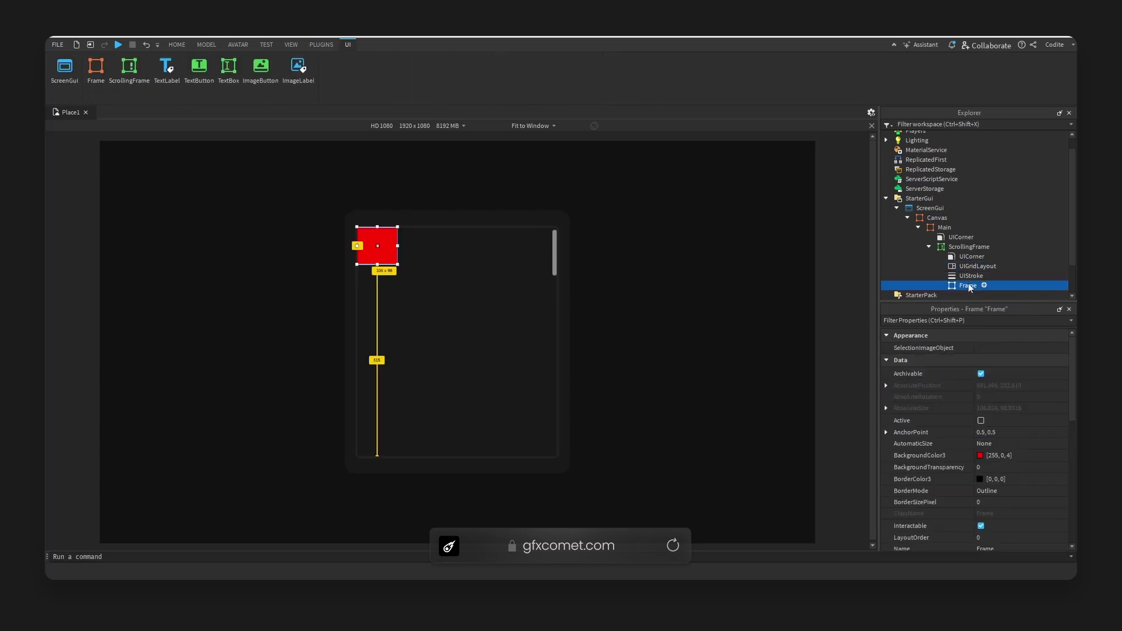
Duplicate the red Frame inside the ScrollingFrame four times.
key("ctrl+d")
key("ctrl+d")
key("ctrl+d")
key("ctrl+d")
Set the X and Y Offset of the UIGridLayout's CellPadding to 0.
scroll(975, 263, "down", 1)
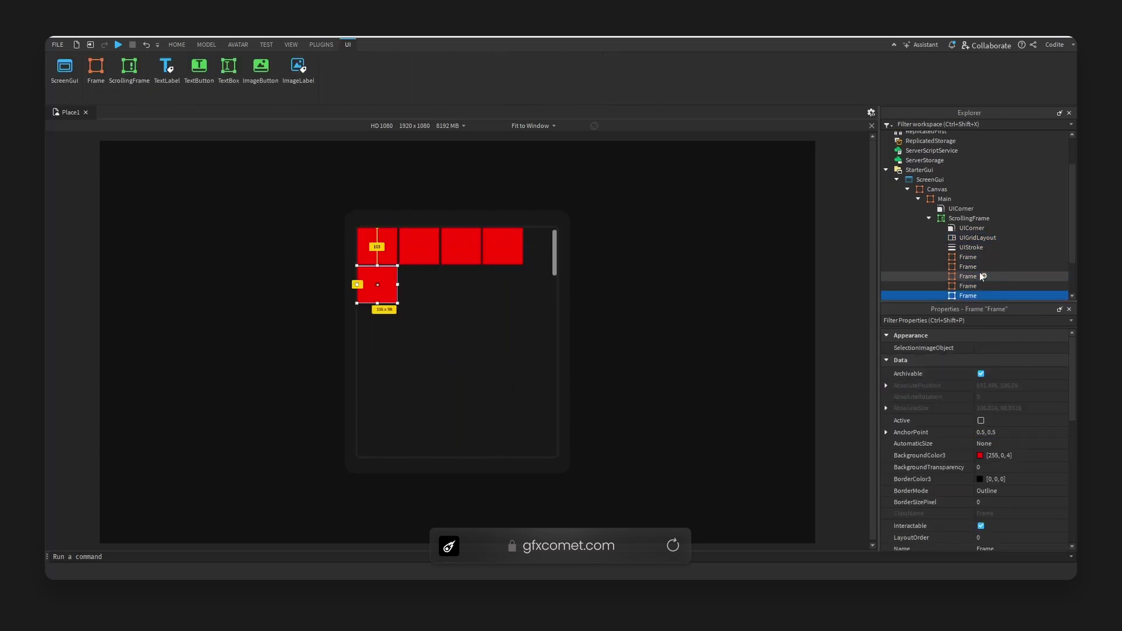
left_click(979, 237)
left_click(889, 349)
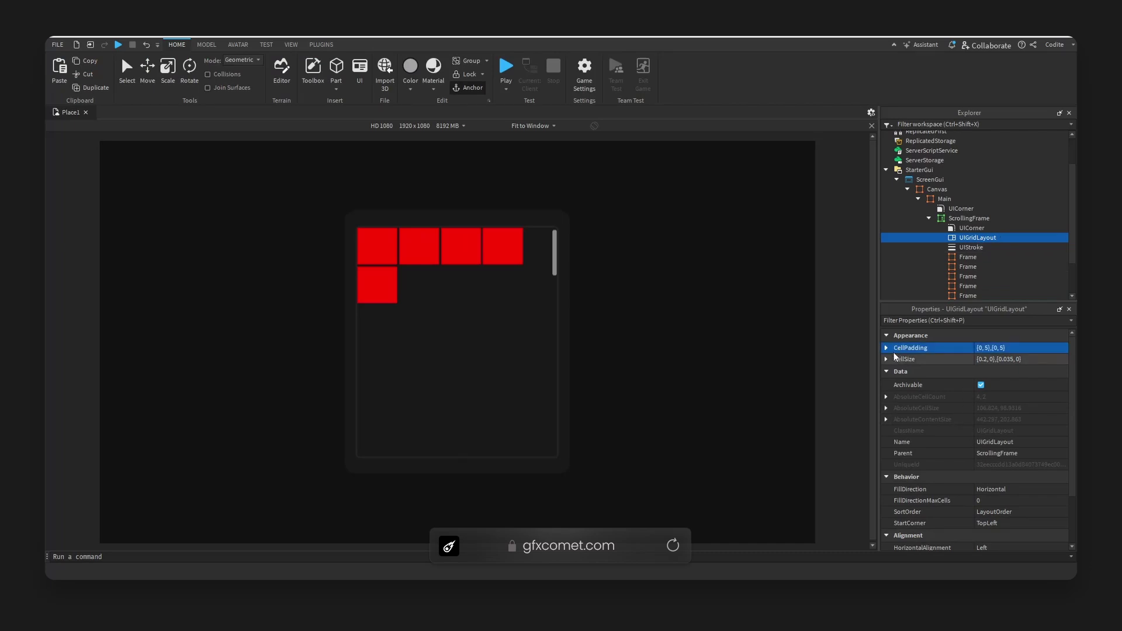
left_click(885, 347)
left_click(896, 359)
left_click(896, 393)
left_click(993, 381)
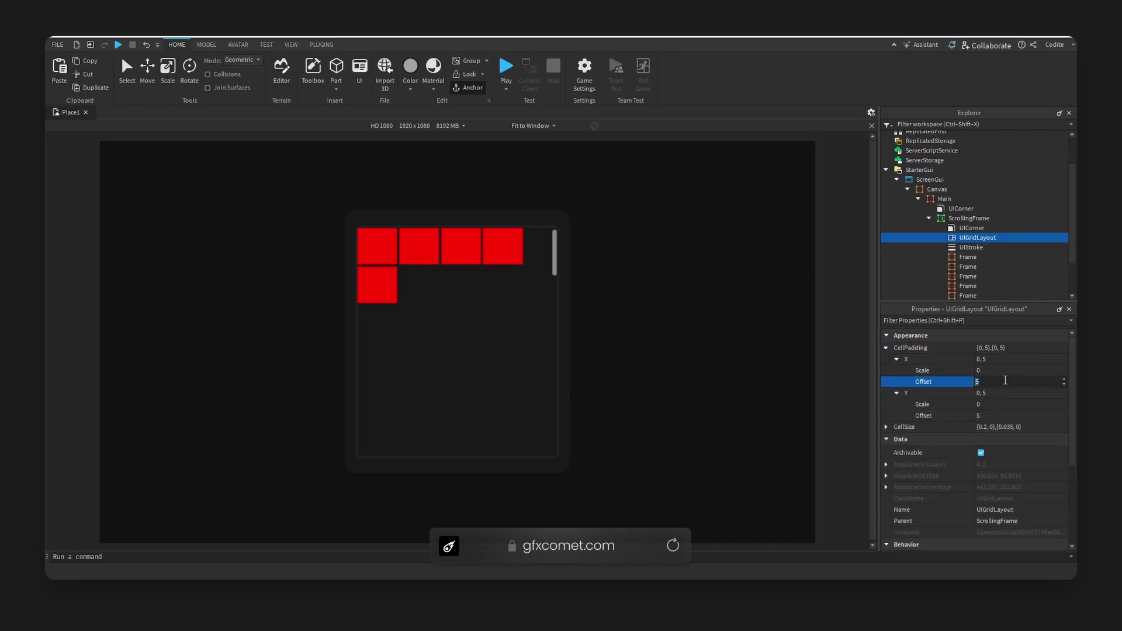
type("0")
left_click(1020, 416)
type("0")
Set the UIGridLayout's CellPadding to an X Scale of 0.1 and a Y Scale of 0.01.
left_click(1010, 371)
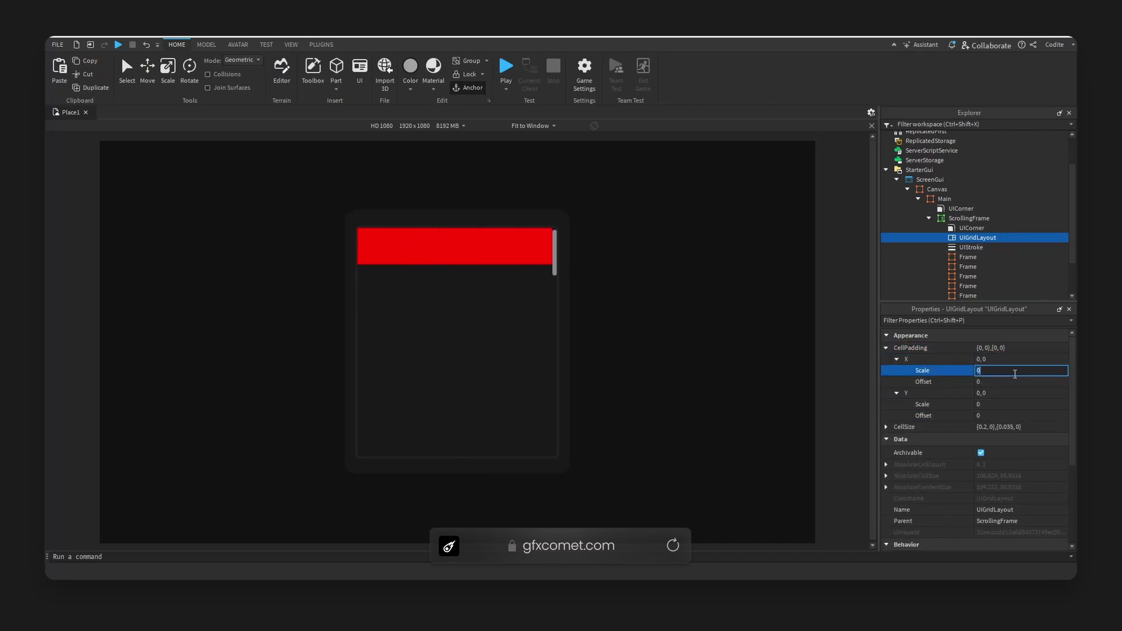
type("0.1")
key("Return")
left_click(1019, 403)
type("0.01")
Reduce the X Scale of the UIGridLayout's CellPadding to 0.05.
left_click(1034, 370)
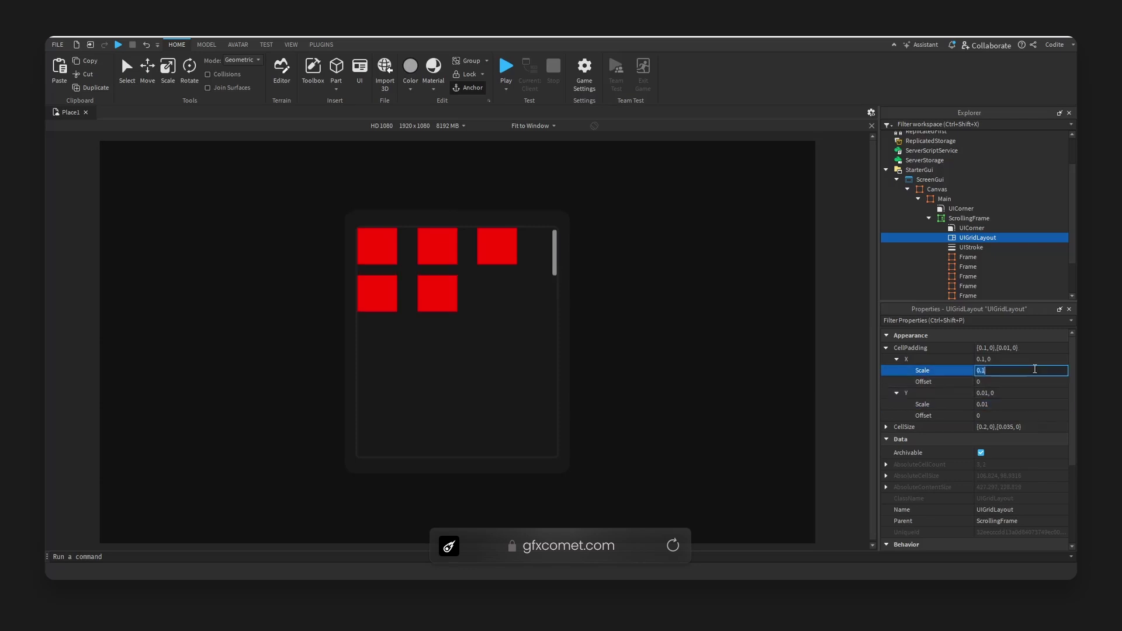
type(".05")
key("Return")
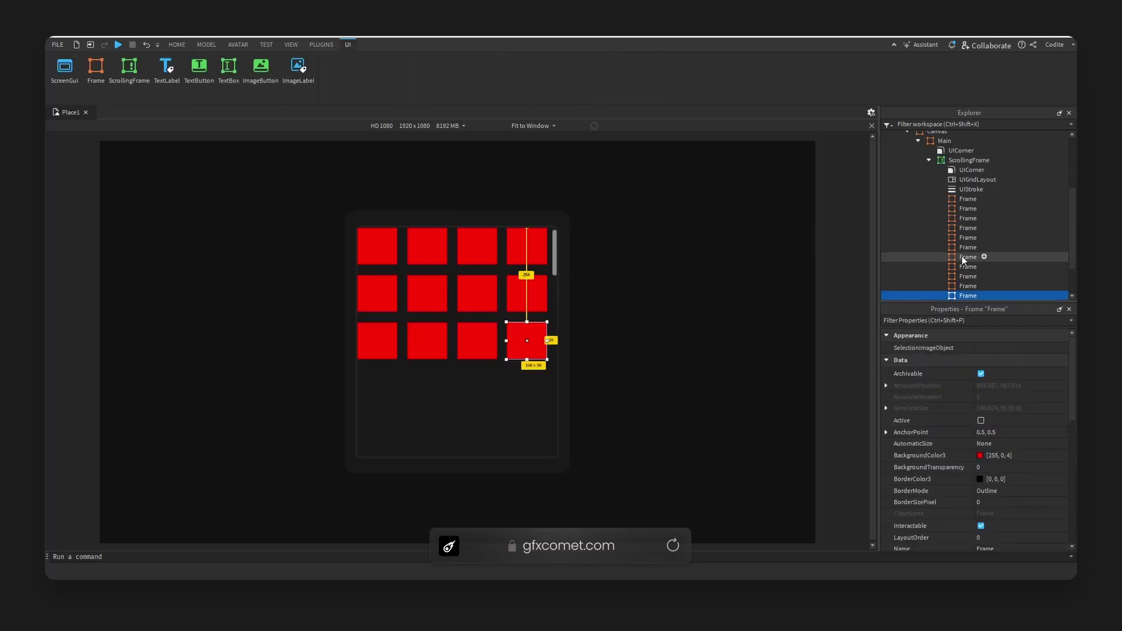
Duplicate the red Frame until the grid shows five full rows of four.
key("ctrl+d")
key("ctrl+d")
key("ctrl+d")
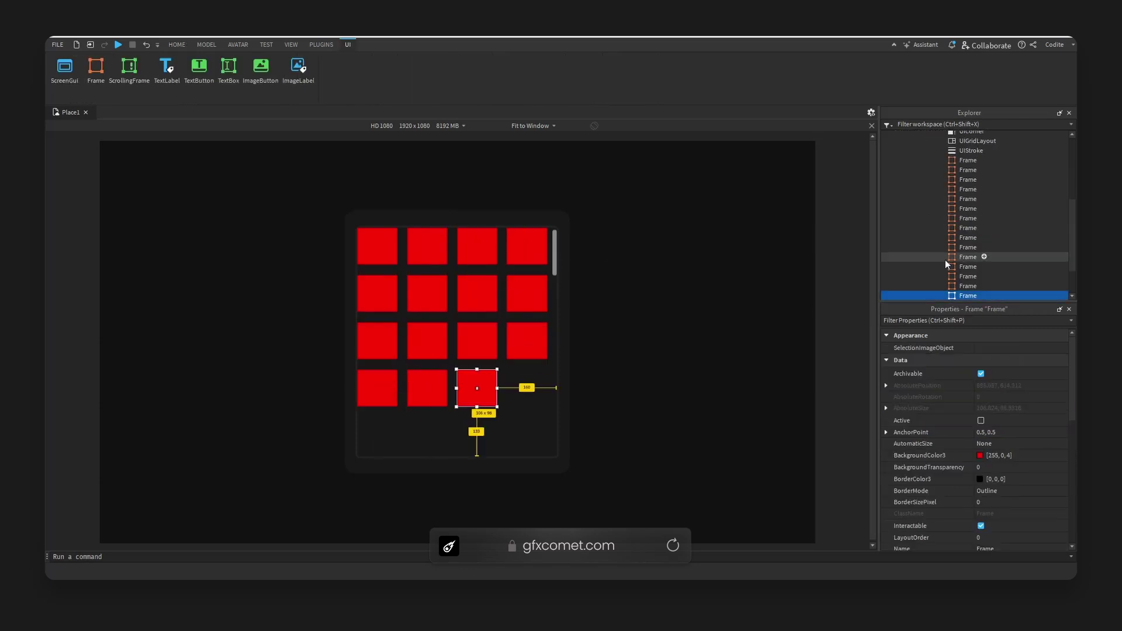
key("ctrl+d")
key("ctrl+d")
key("ctrl+d")
key("ctrl+d")
key("ctrl+d")
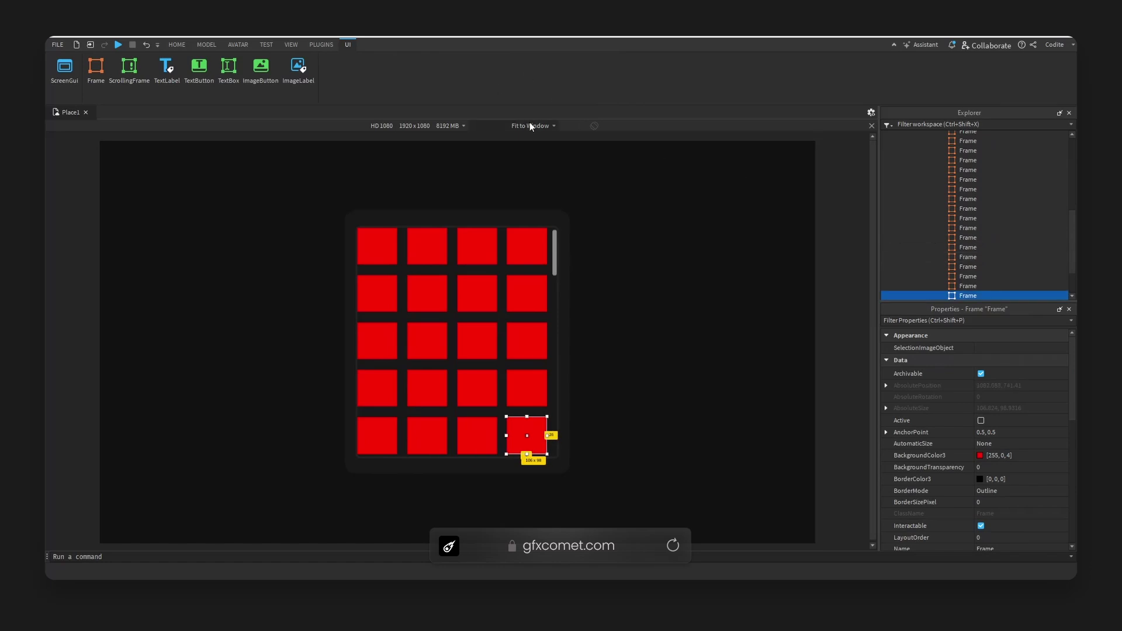
Preview the interface on the Samsung Galaxy S7 and the iPad 7th Generation.
left_click(450, 126)
left_click(421, 257)
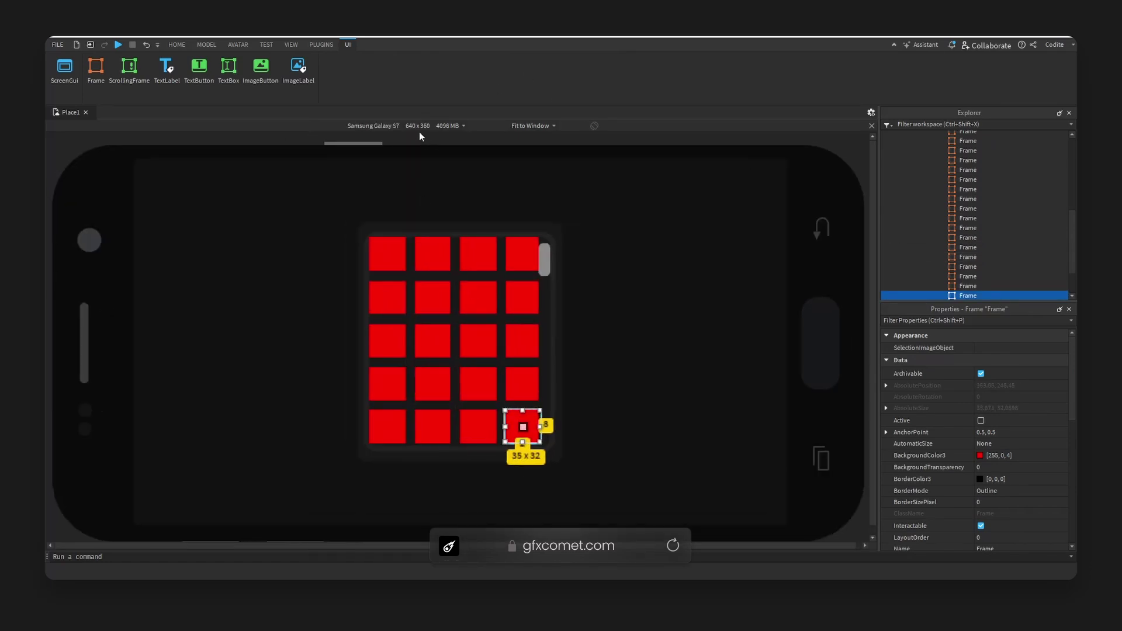
left_click(416, 126)
left_click(402, 385)
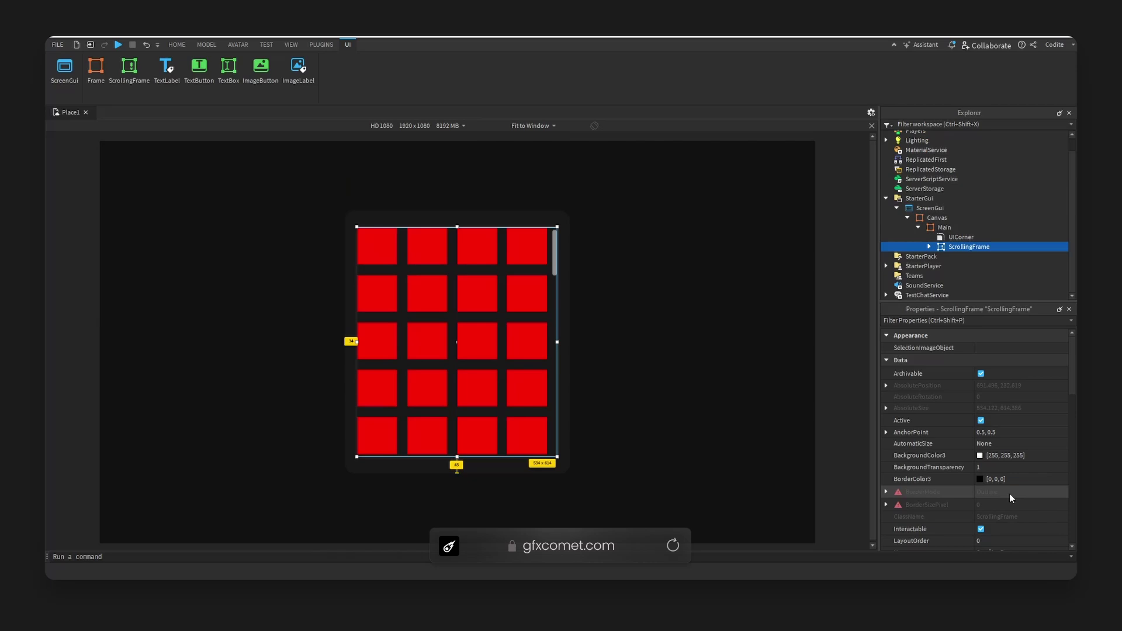
Set the ScrollingFrame's VerticalScrollBarInset to Always.
scroll(1009, 494, "down", 10)
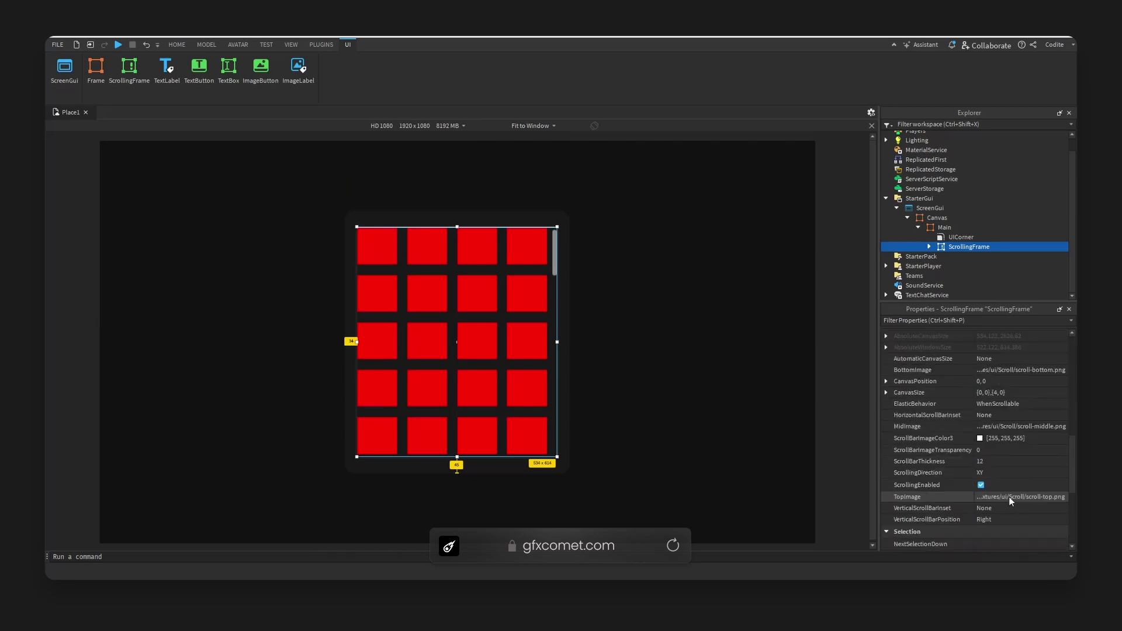
scroll(1008, 495, "down", 5)
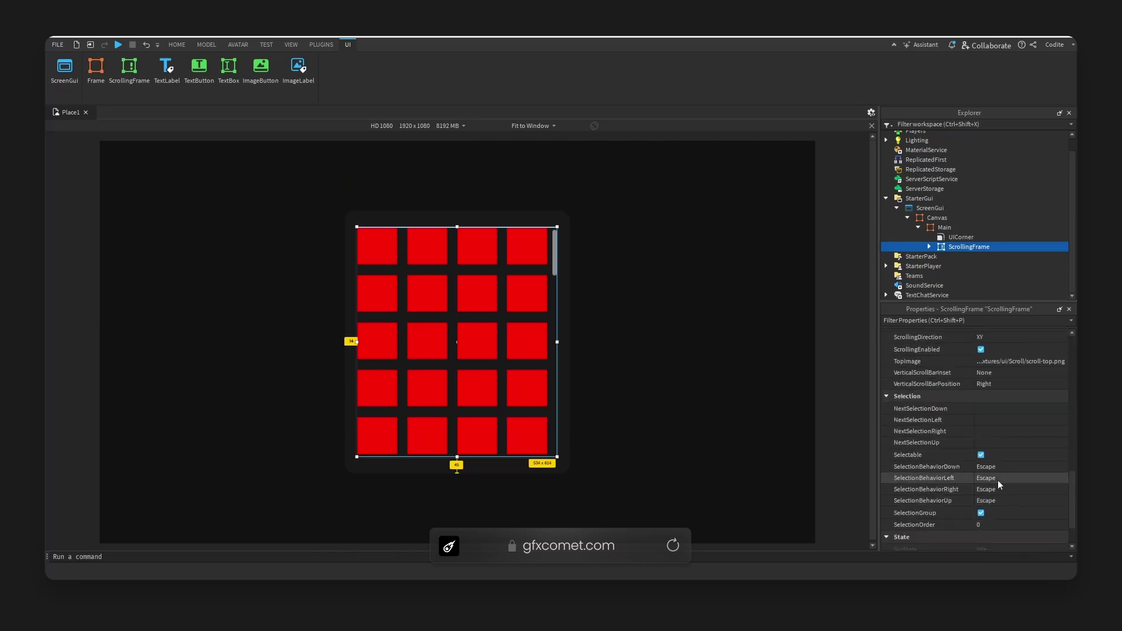
left_click(1019, 374)
left_click(1008, 386)
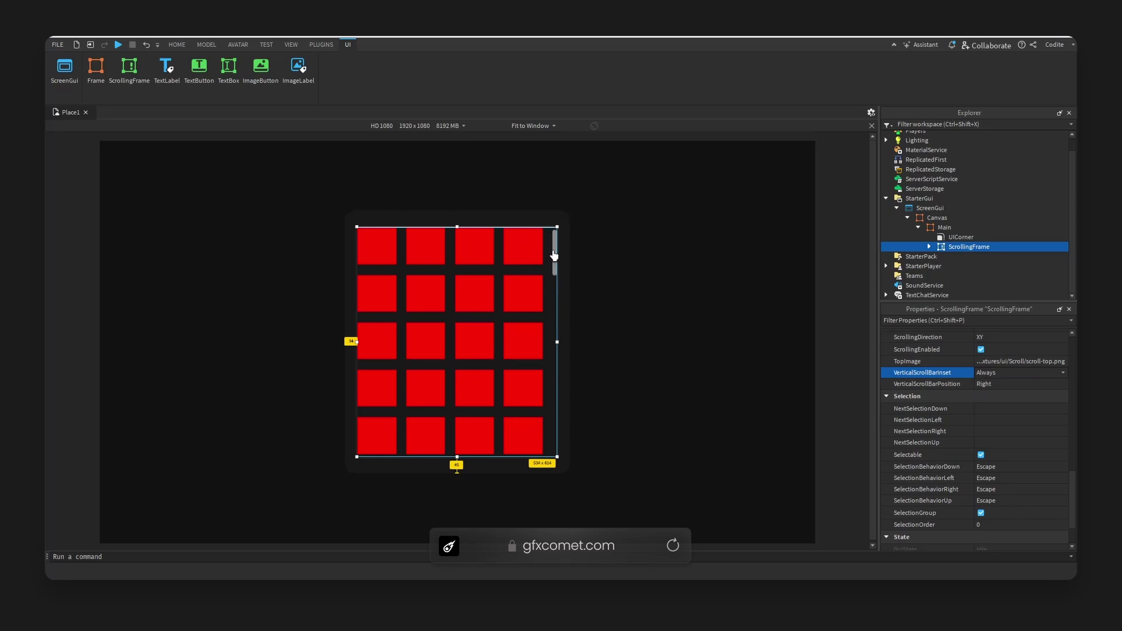
Preview the interface on the iPhone 6 Plus and iPhone XR, and return to the HD 1080 view.
left_click(463, 126)
left_click(350, 175)
left_click(633, 295)
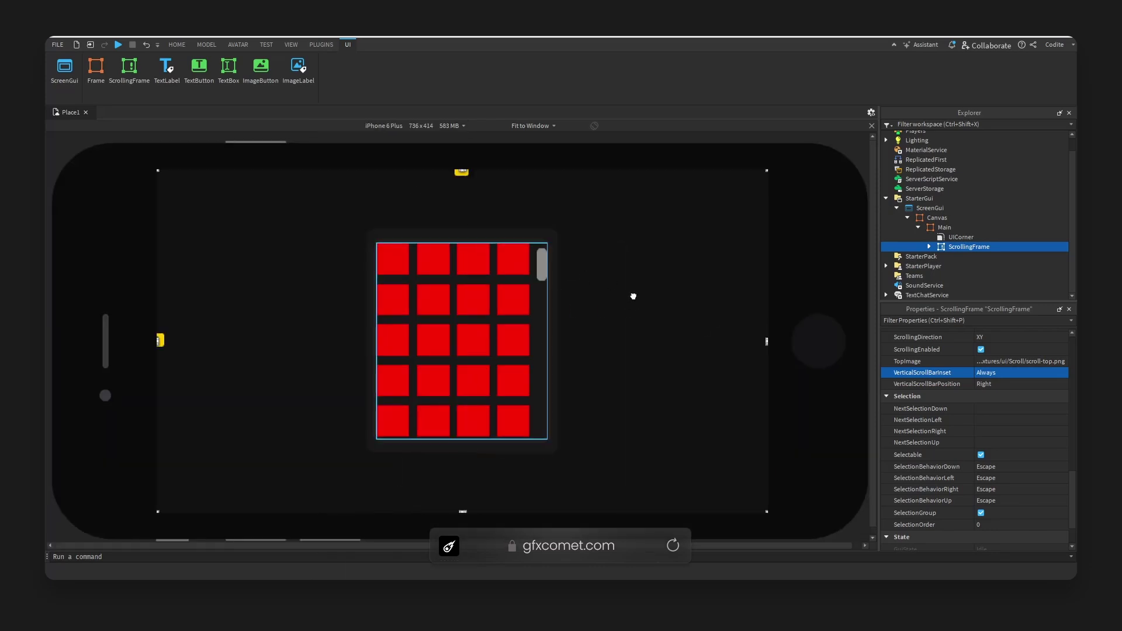
left_click(452, 125)
left_click(432, 285)
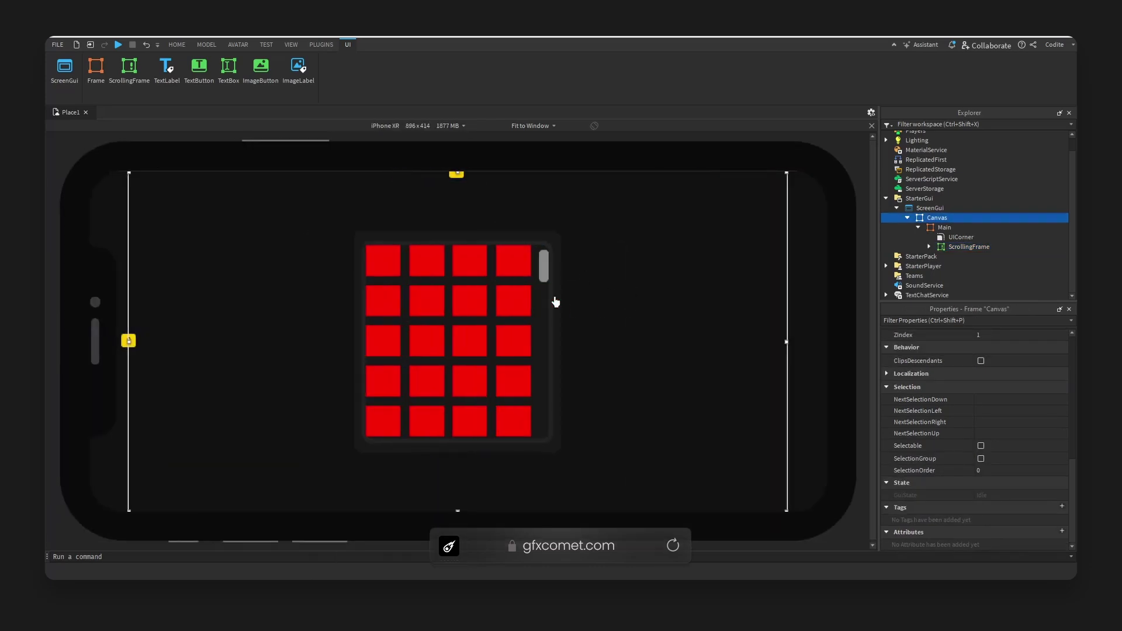
left_click(453, 126)
left_click(403, 290)
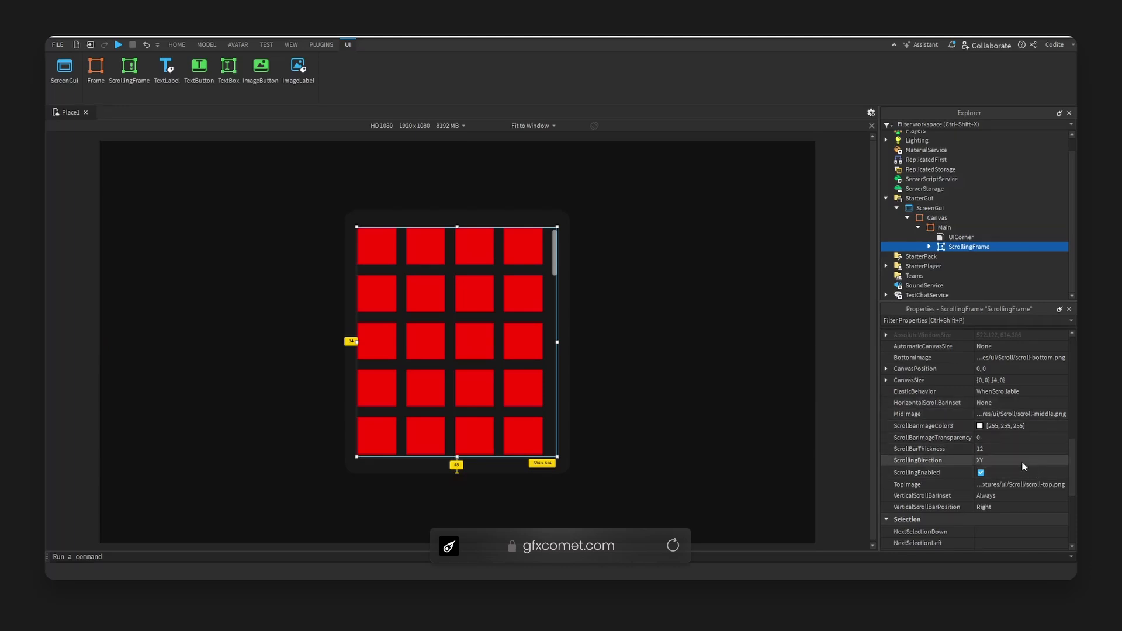
Set the ScrollingFrame's ScrollingDirection to X.
left_click(986, 463)
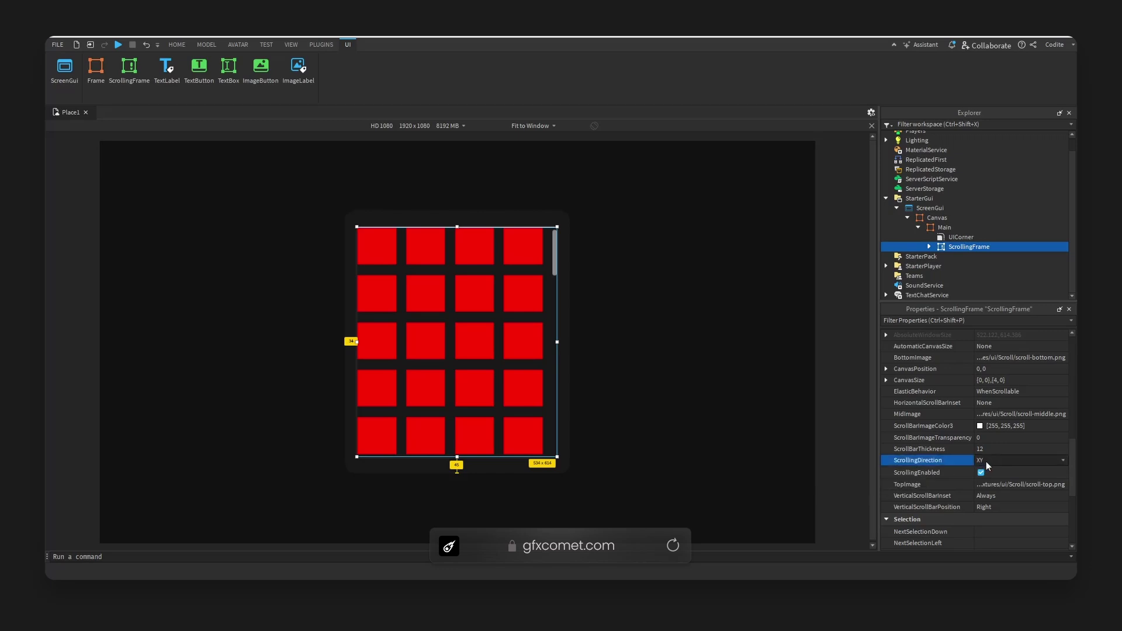
left_click(986, 462)
left_click(993, 473)
Set the X Scale of the ScrollingFrame's CanvasSize to 2 and test the horizontal scrolling.
scroll(930, 432, "up", 2)
left_click(885, 448)
left_click(897, 459)
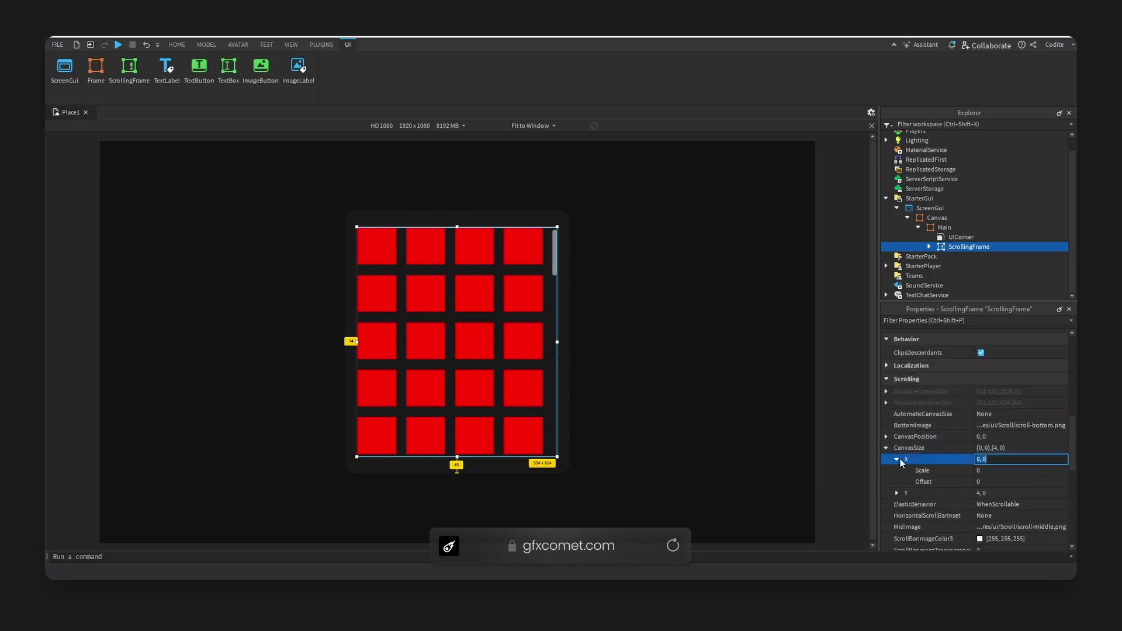
left_click(896, 493)
left_click(1014, 470)
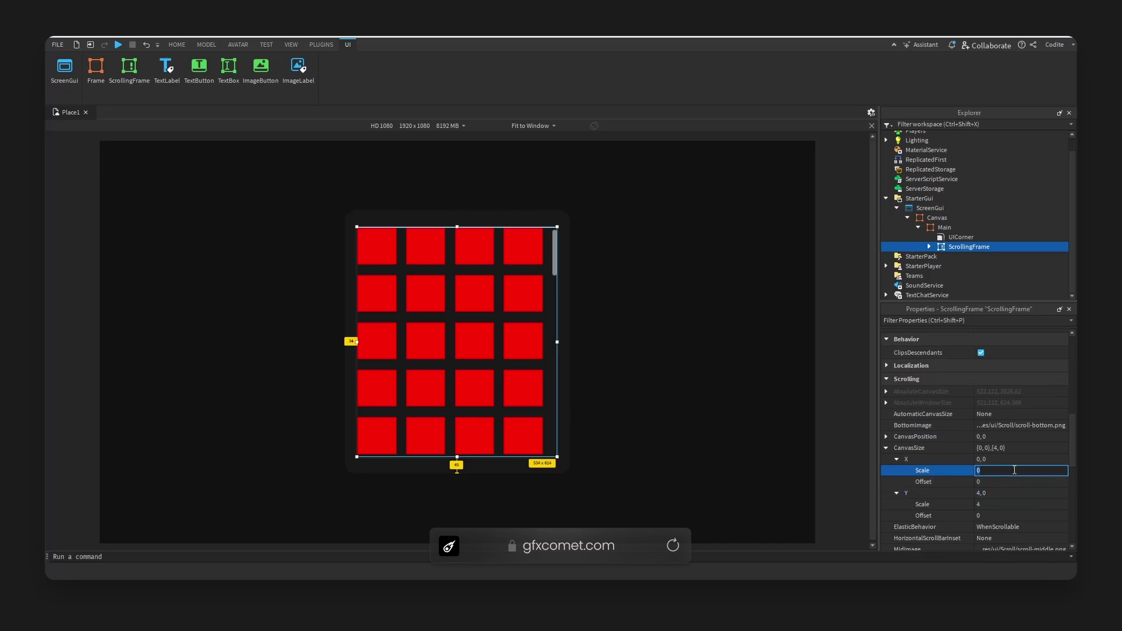
key("Return")
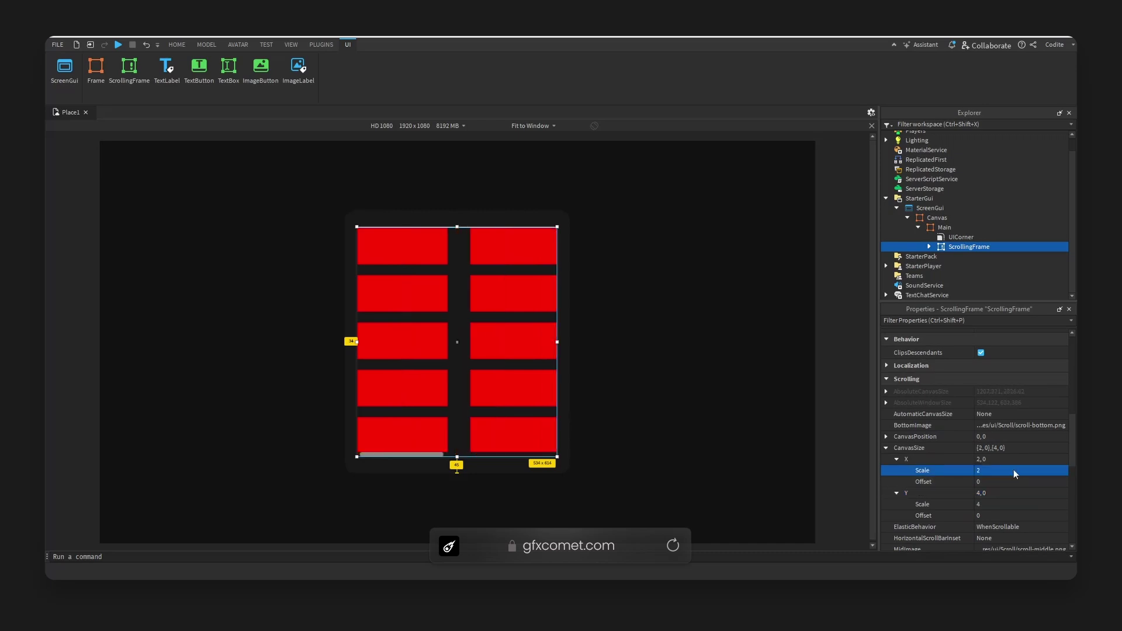
scroll(439, 392, "right", 5)
scroll(446, 390, "left", 5)
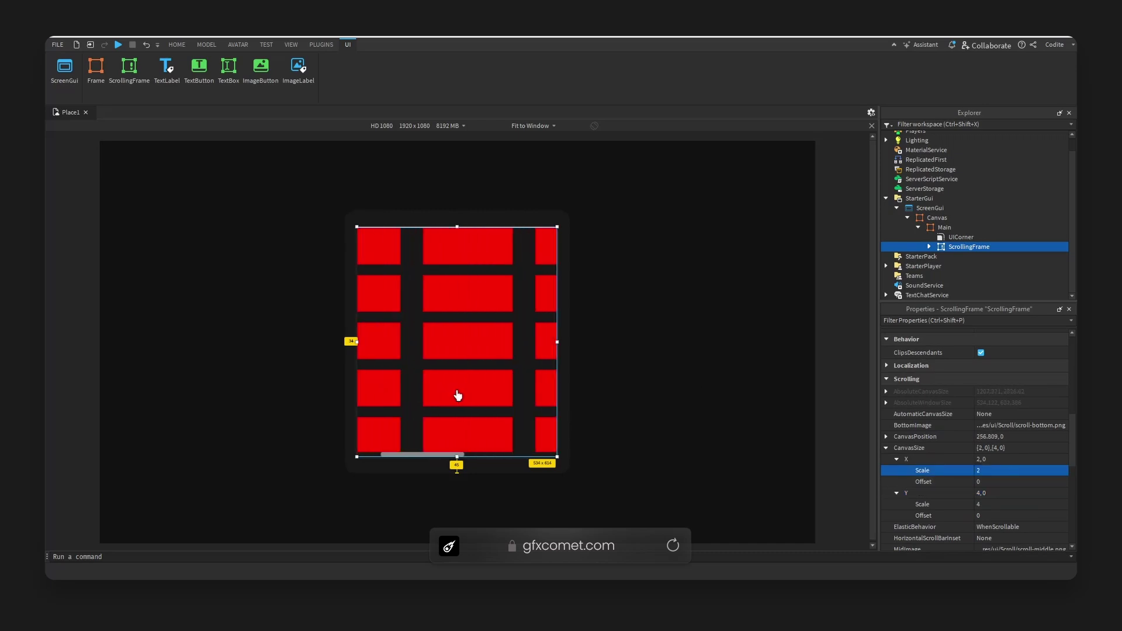
scroll(462, 366, "right", 5)
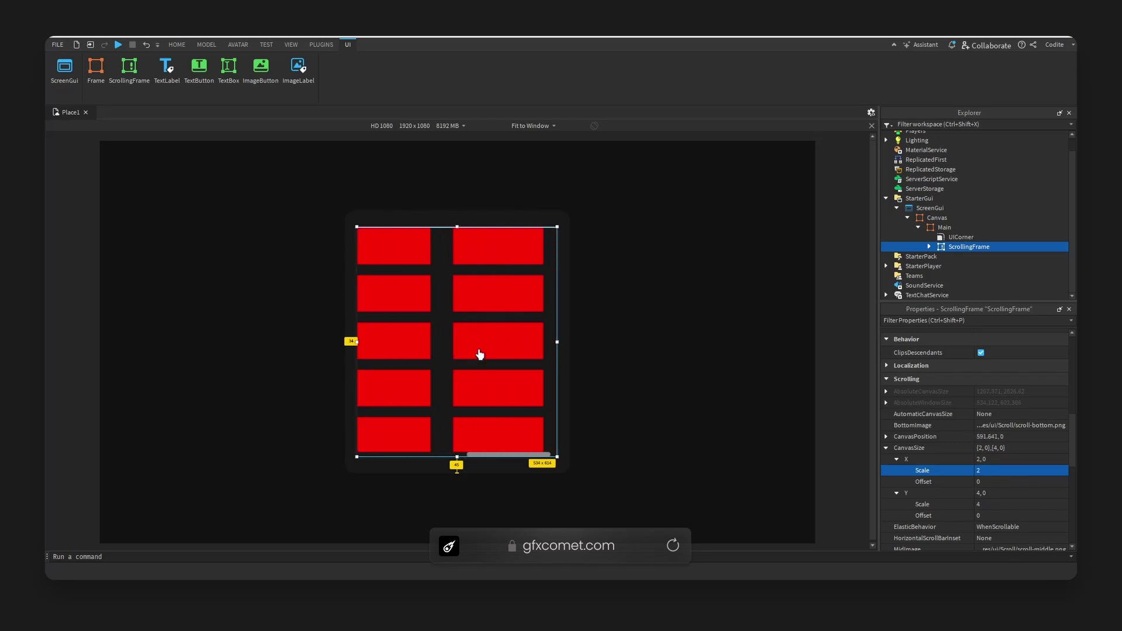
scroll(477, 353, "left", 5)
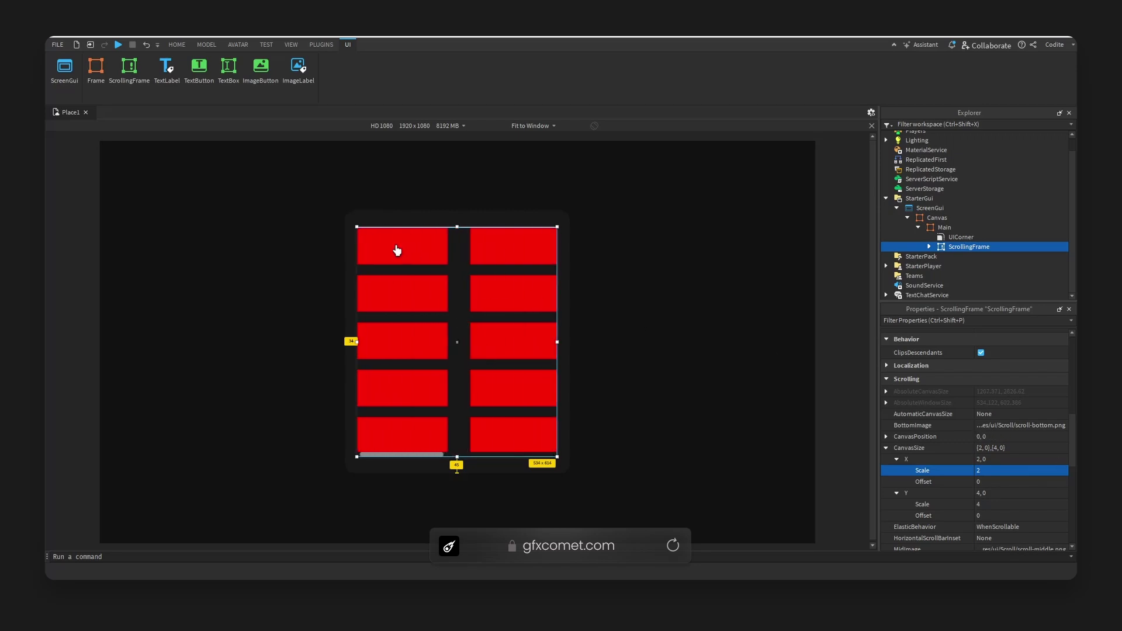
Set the X Scale of the UIGridLayout's CellSize to 0.1 and test scrolling across the narrower cells.
left_click(929, 247)
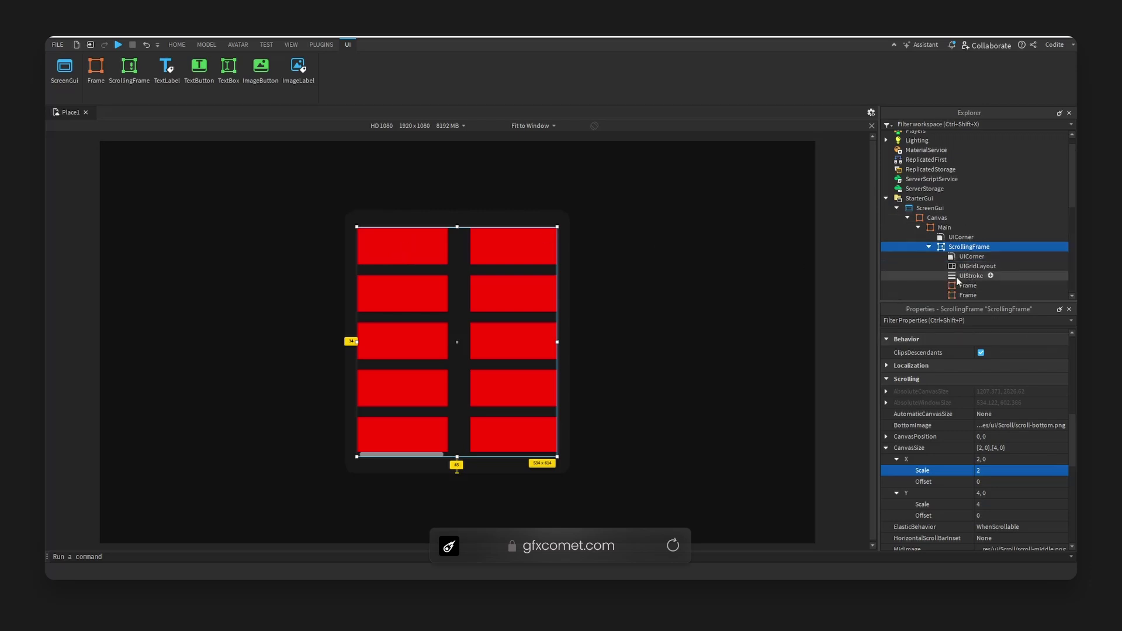
scroll(957, 257, "down", 2)
left_click(975, 211)
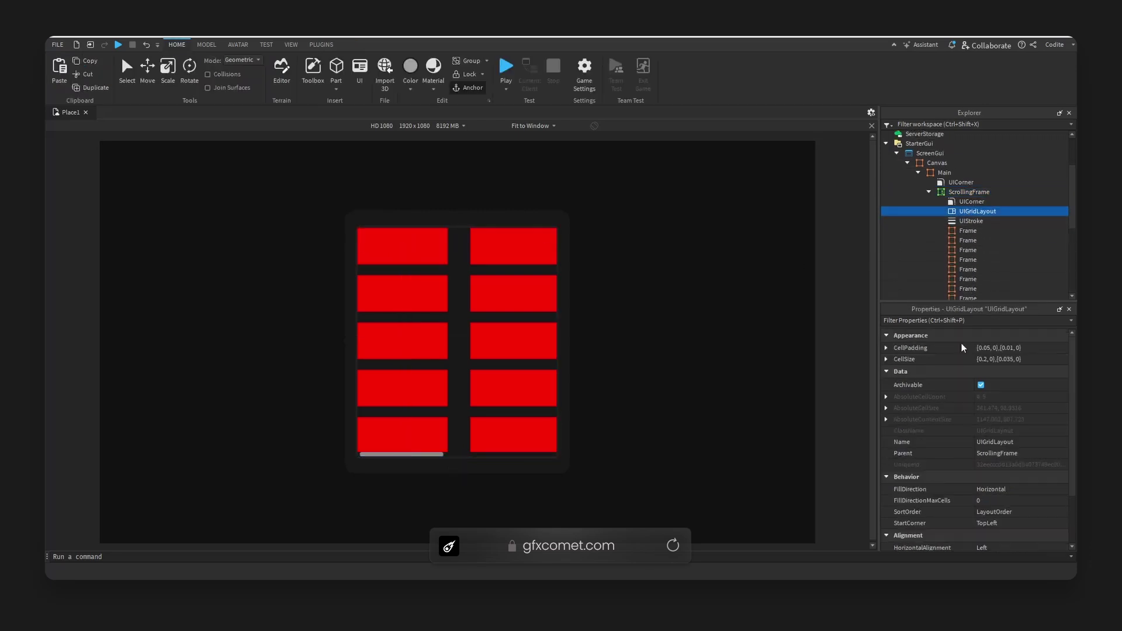
left_click(886, 359)
left_click(897, 370)
left_click(1024, 381)
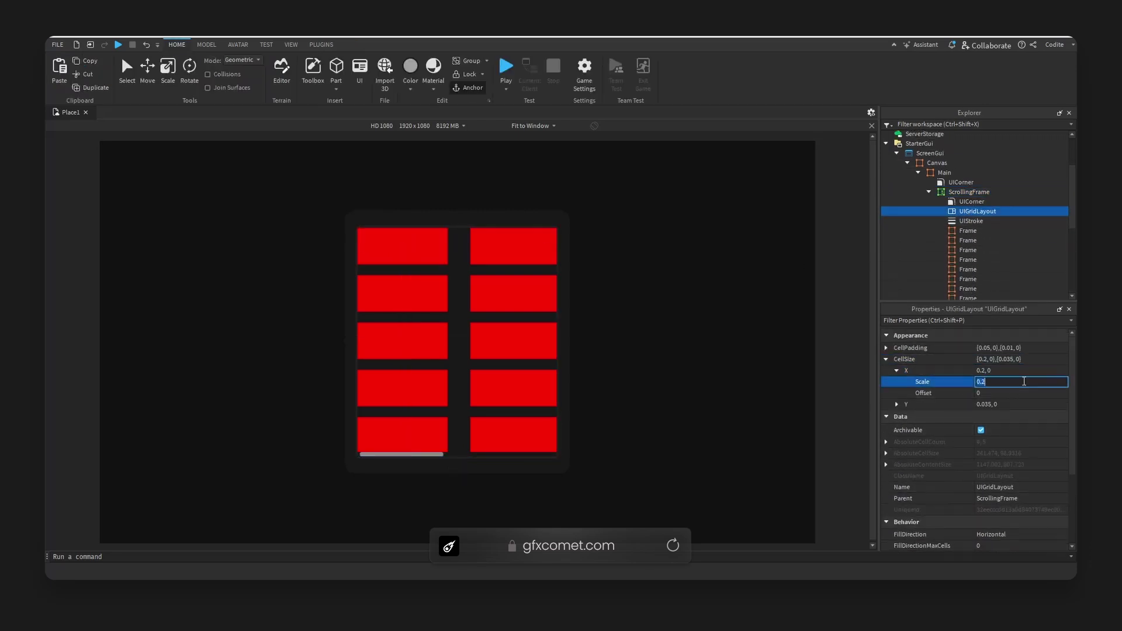
type("0.1")
key("Return")
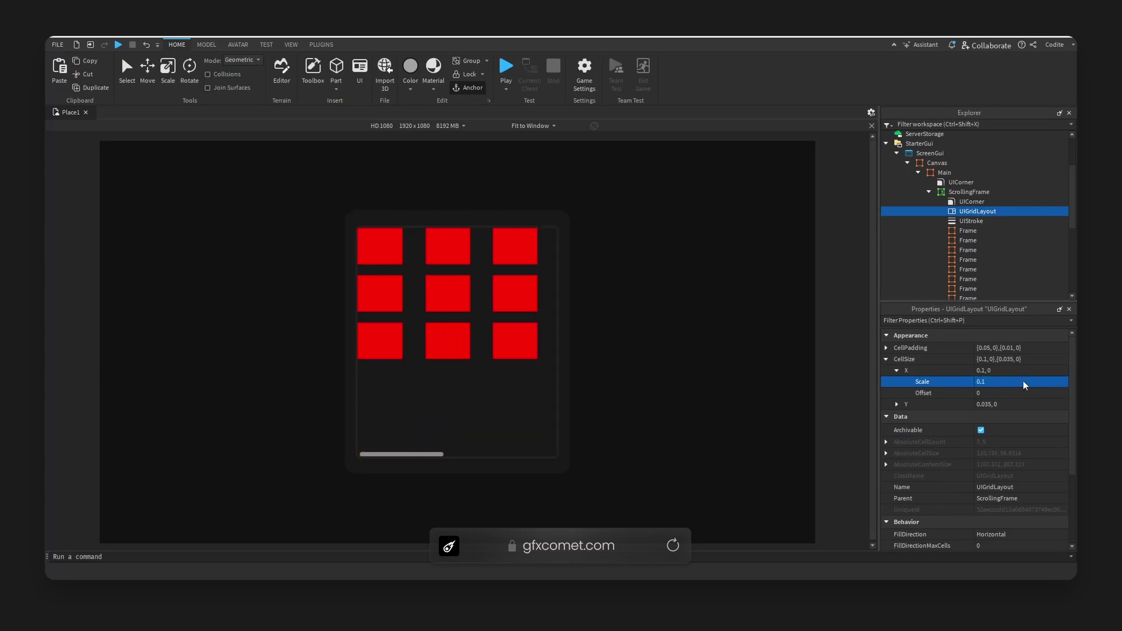
scroll(499, 387, "right", 3)
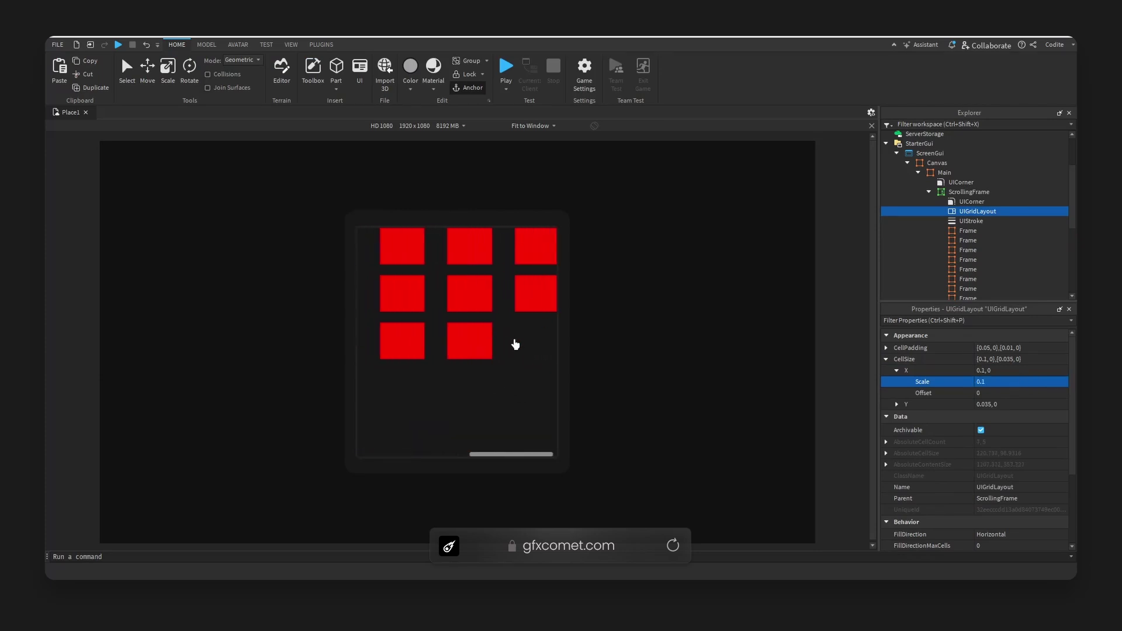
scroll(513, 393, "left", 3)
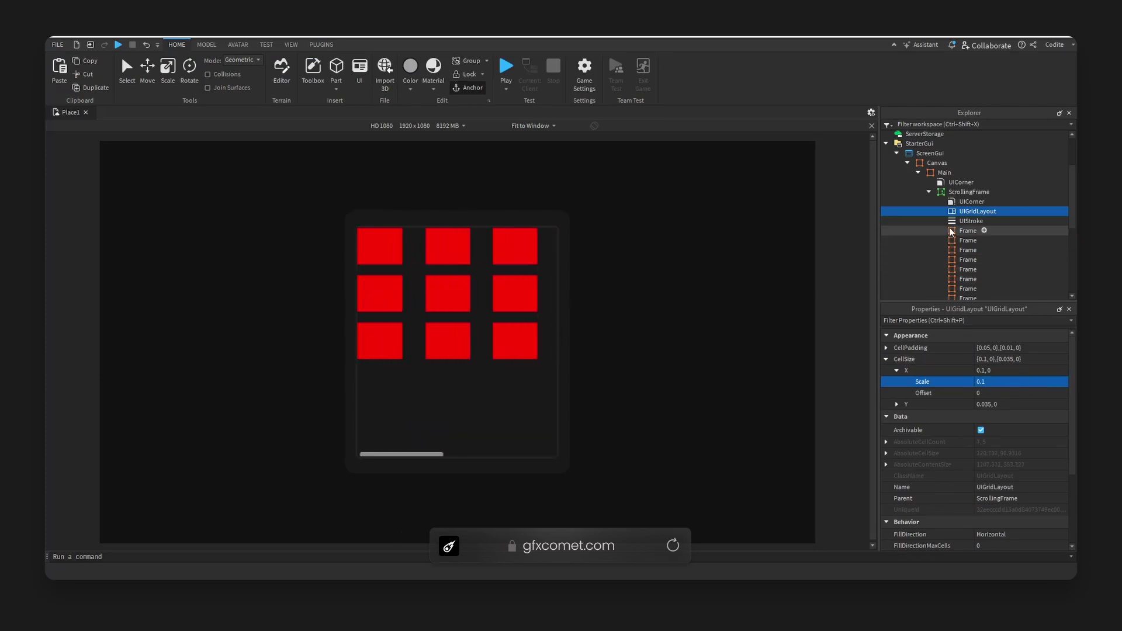